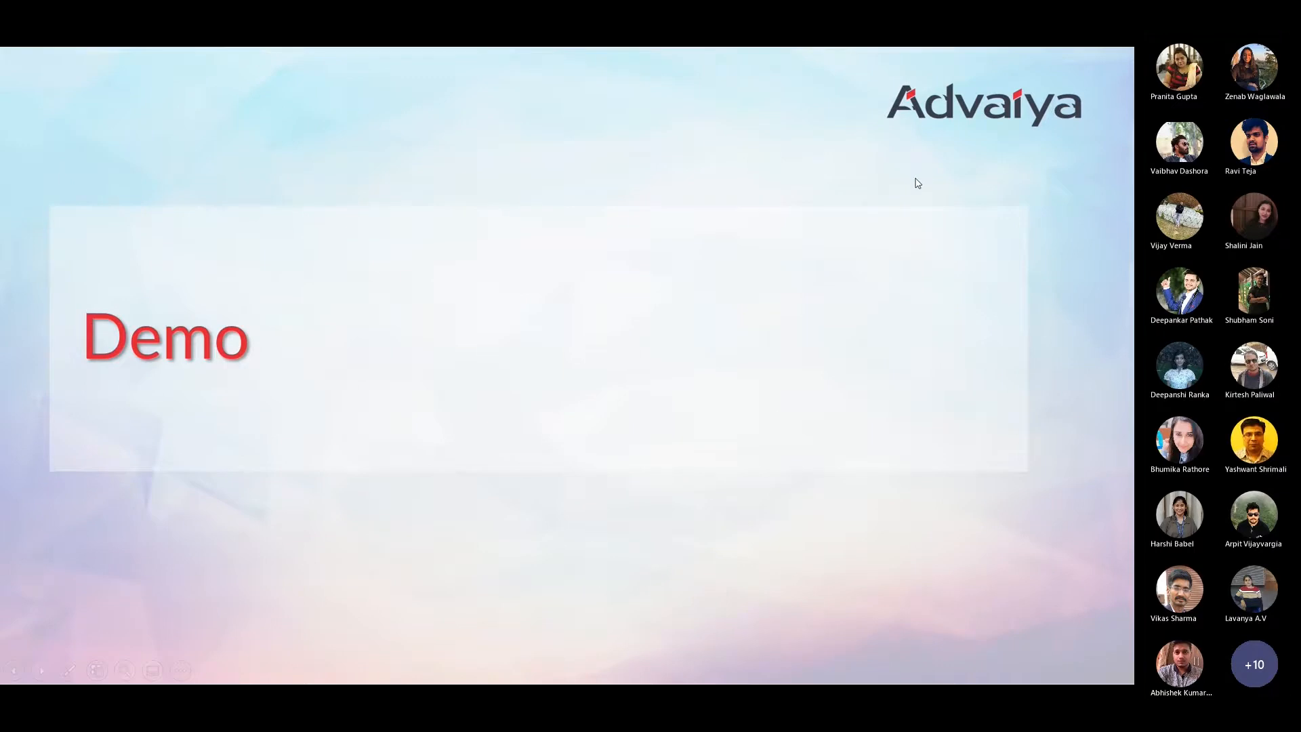
# Switch from the presentation to the browser showing the Headphone product record in Dynamics 365 Field Service.
pyautogui.hotkey('alt', 'Tab')
pyautogui.hotkey('alt', 'Tab')
pyautogui.hotkey('alt', 'Tab')
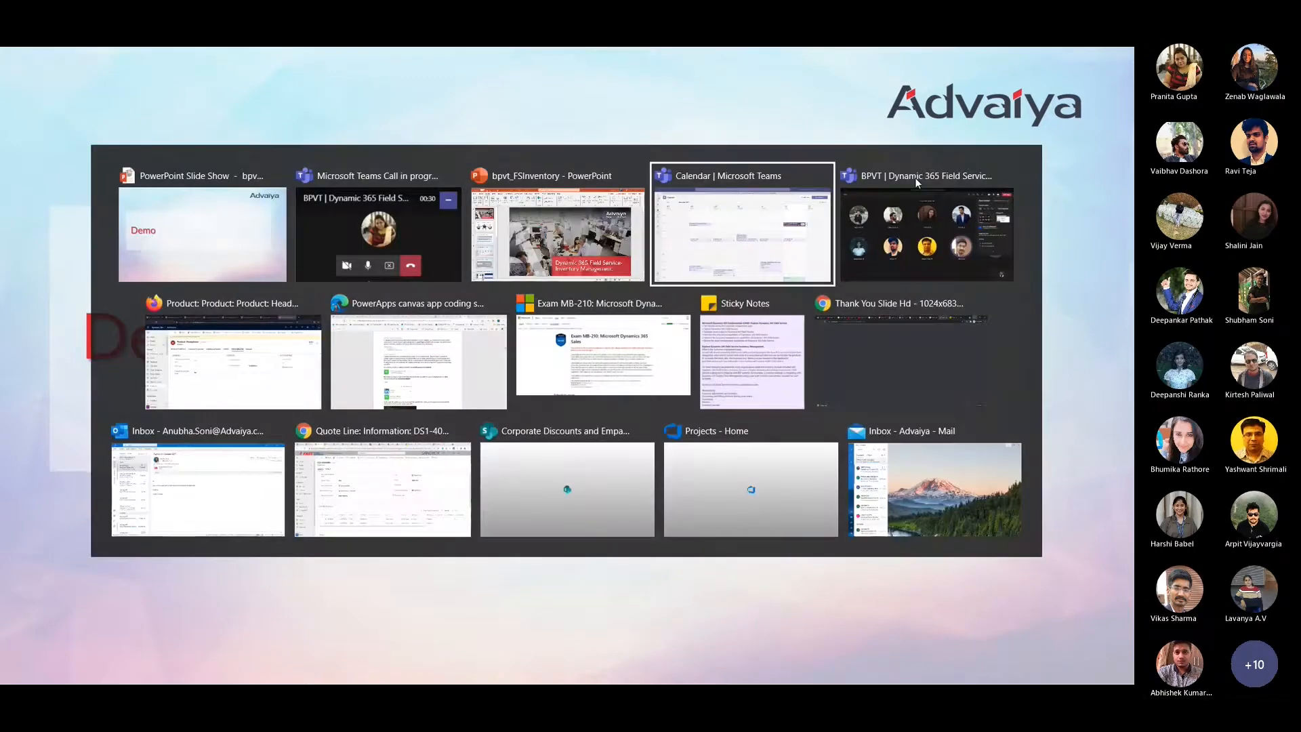
pyautogui.hotkey('alt', 'Tab')
pyautogui.hotkey('alt', 'Tab')
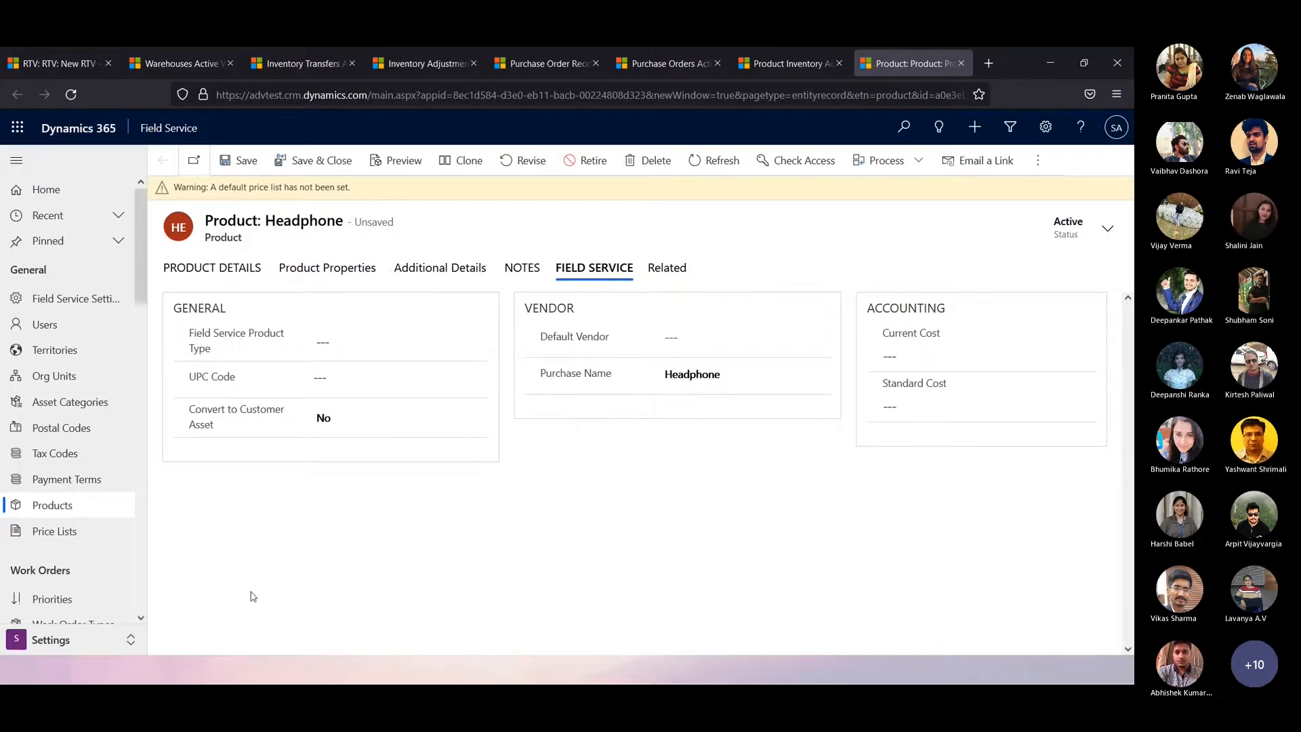
# Set the Headphone product's Field Service Product Type to Inventory and save the product record.
pyautogui.click(47, 643)
pyautogui.click(47, 644)
pyautogui.click(341, 344)
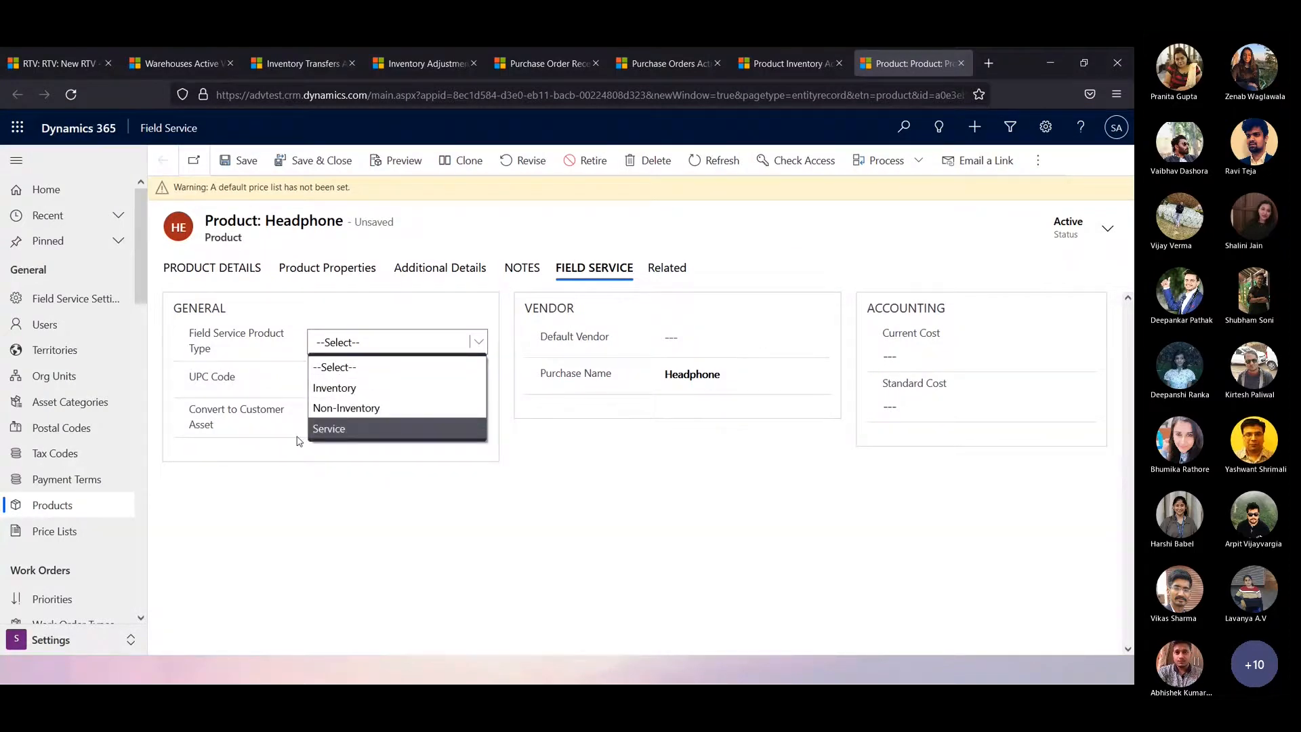
pyautogui.click(332, 388)
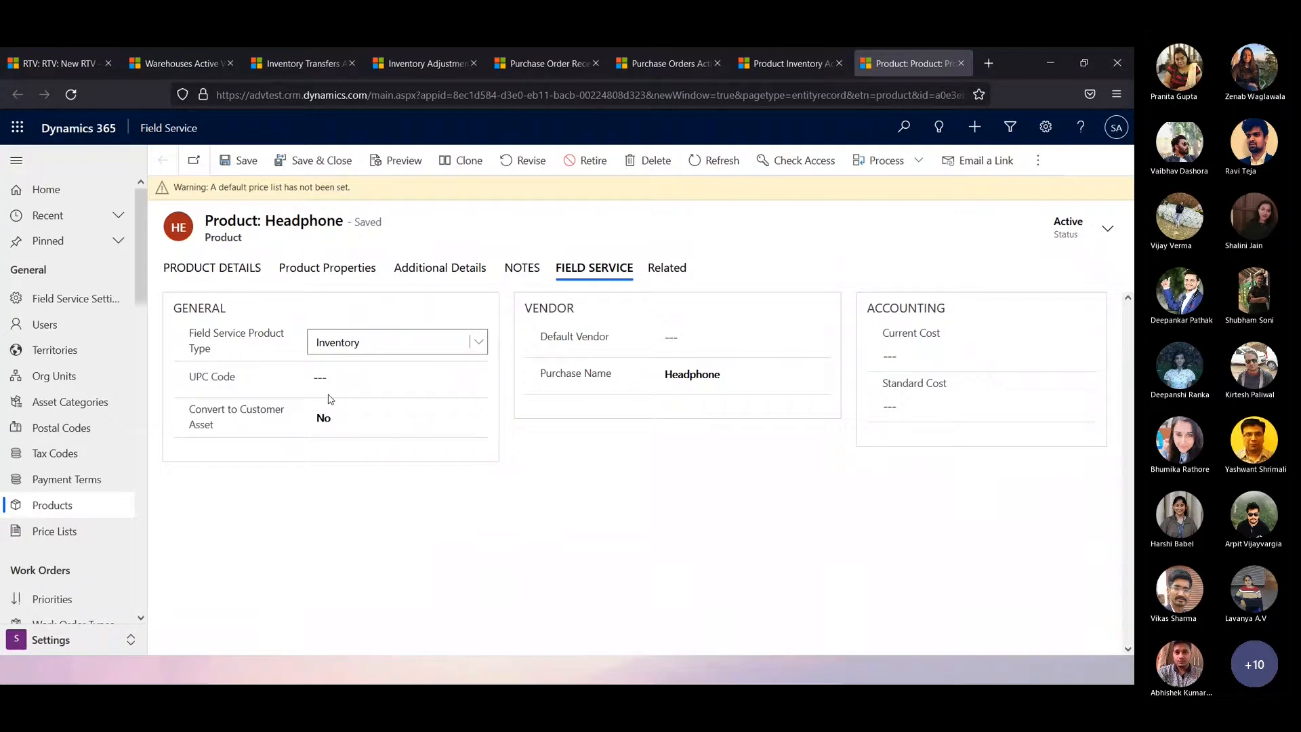
pyautogui.click(239, 161)
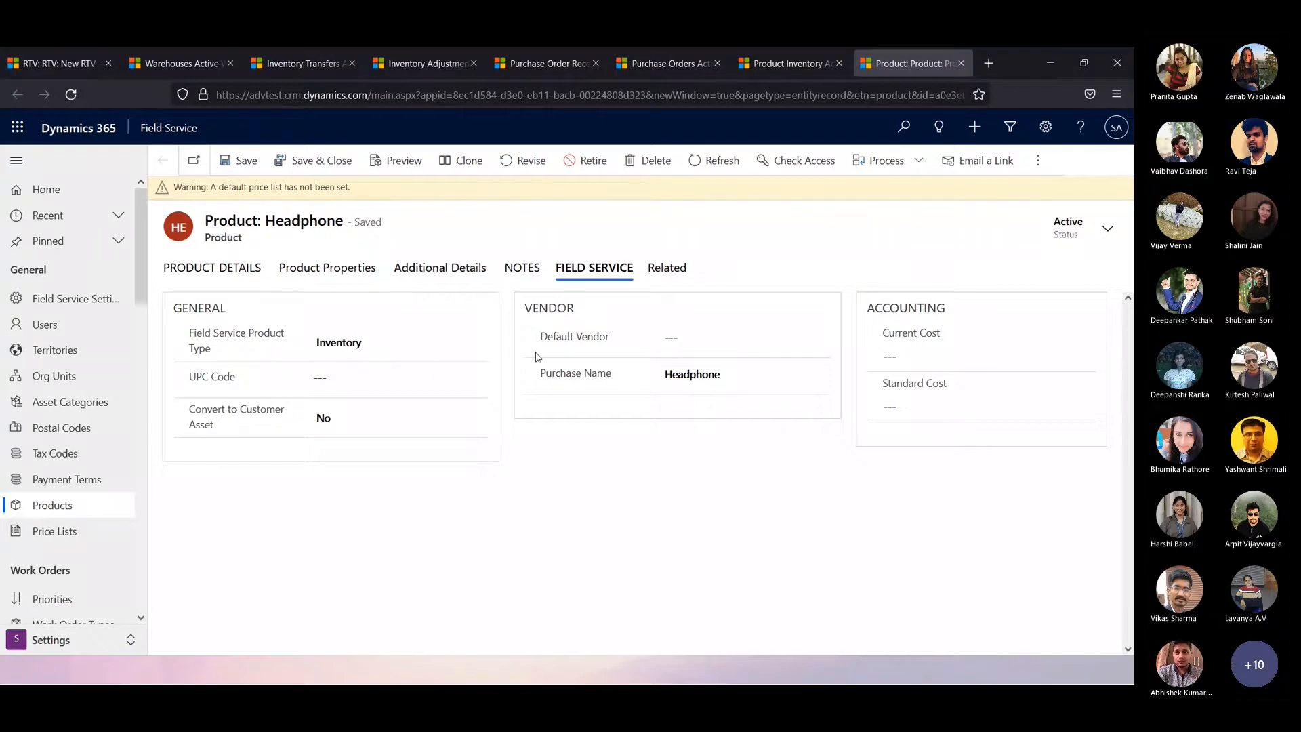
# Bring up the Active Product Inventory list and retry its connection to the server.
pyautogui.click(799, 65)
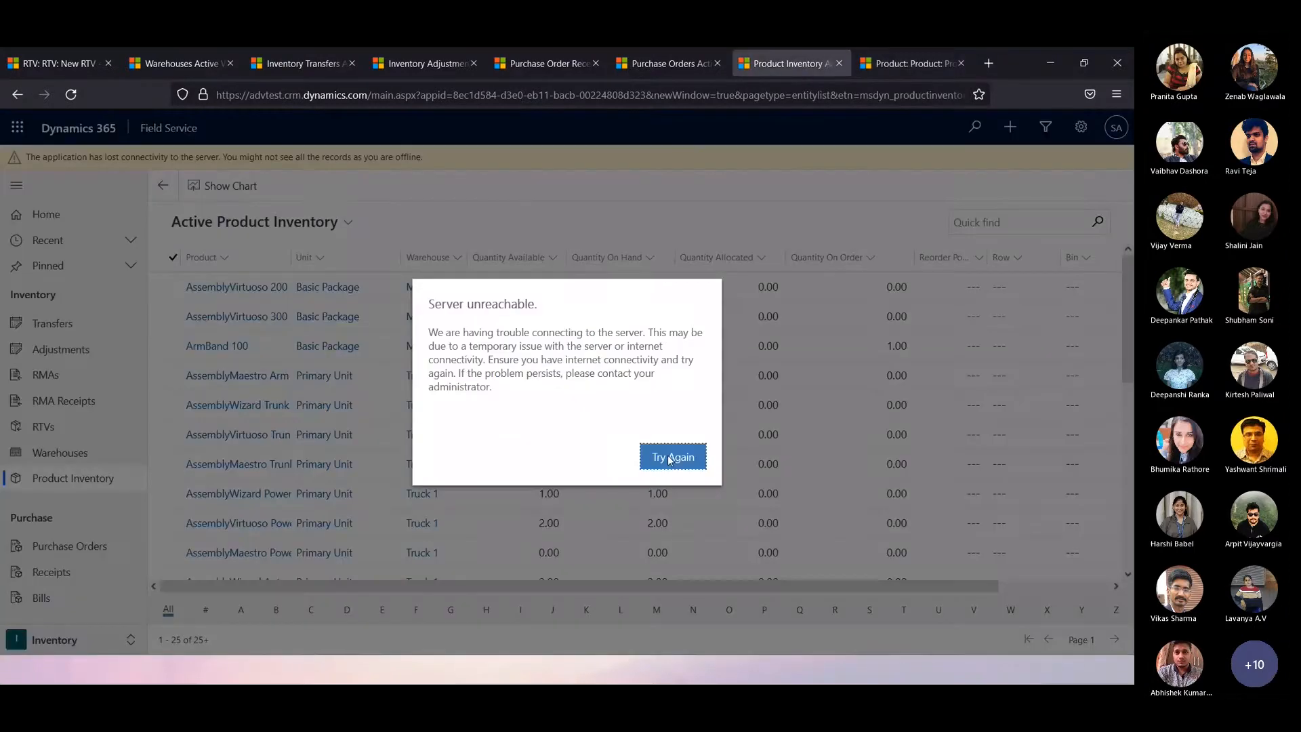
pyautogui.click(669, 458)
pyautogui.click(917, 64)
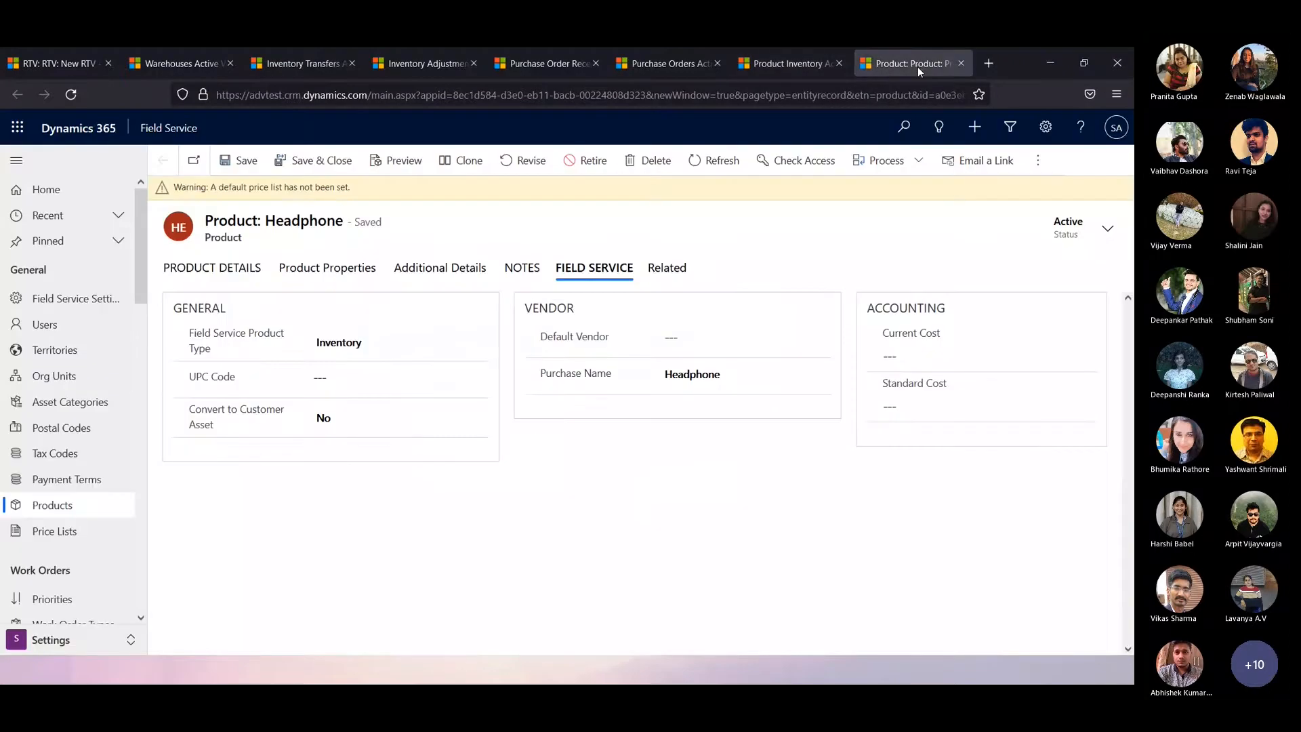
pyautogui.click(758, 71)
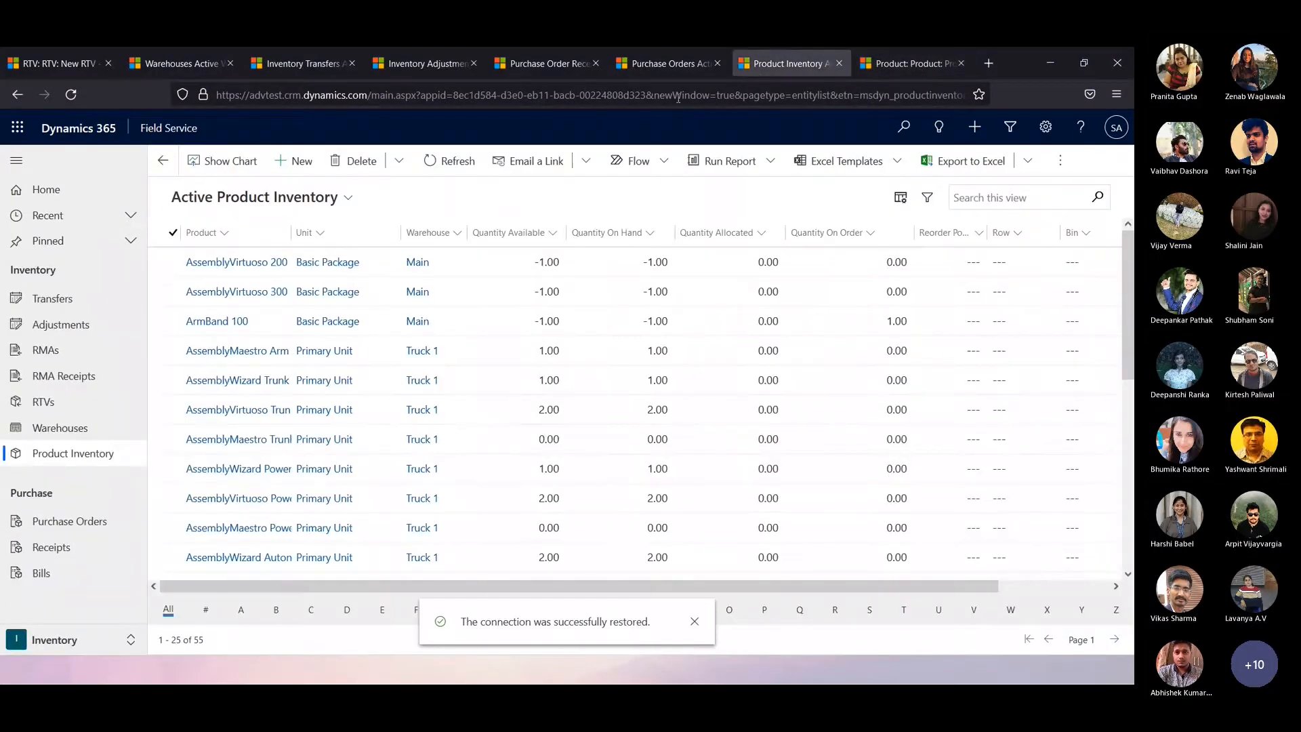
# Reload the purchase orders list, create a new purchase order and assign the first suggested account as its vendor.
pyautogui.click(641, 64)
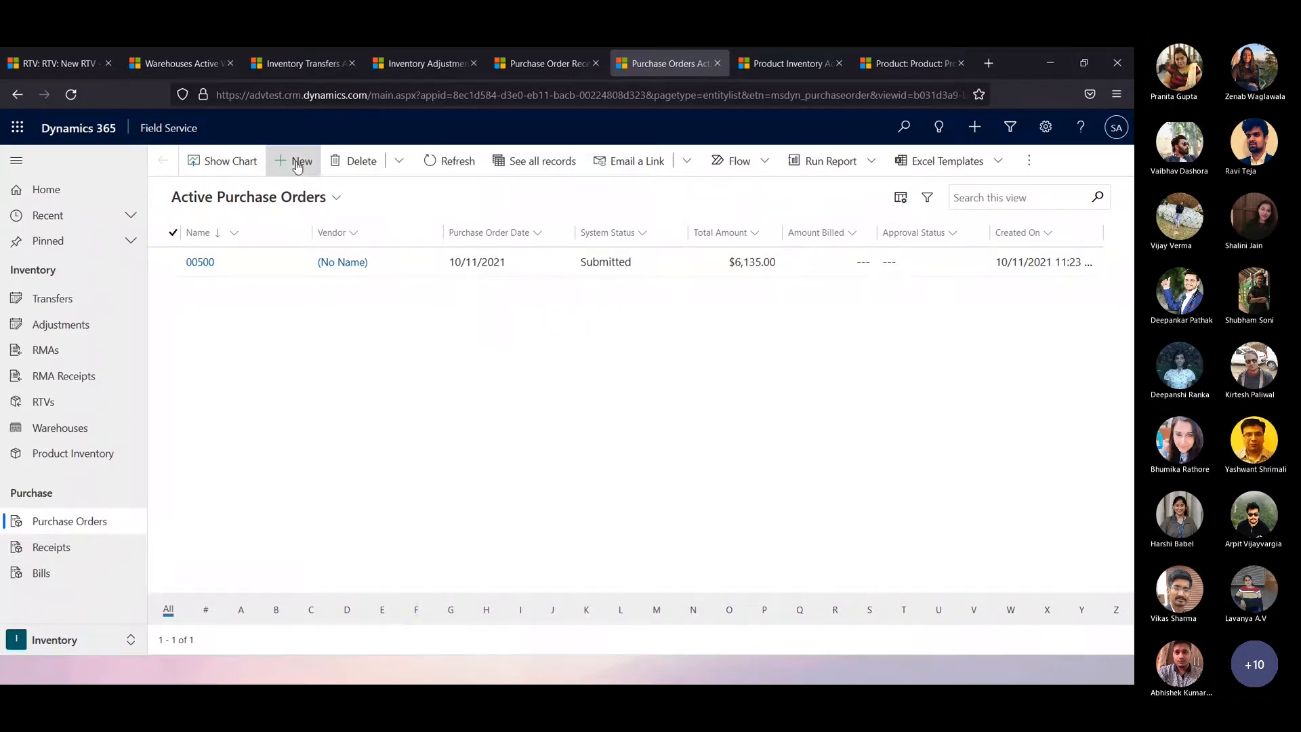
pyautogui.click(71, 94)
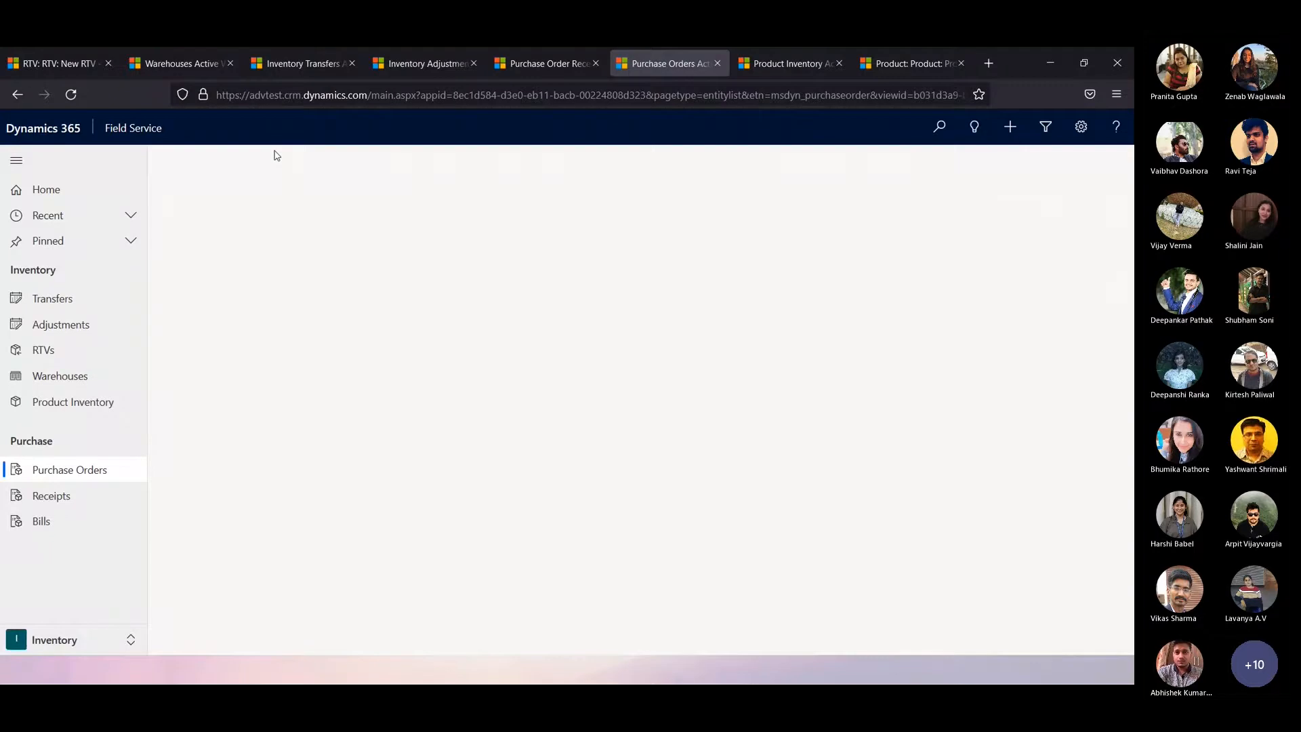
pyautogui.click(302, 160)
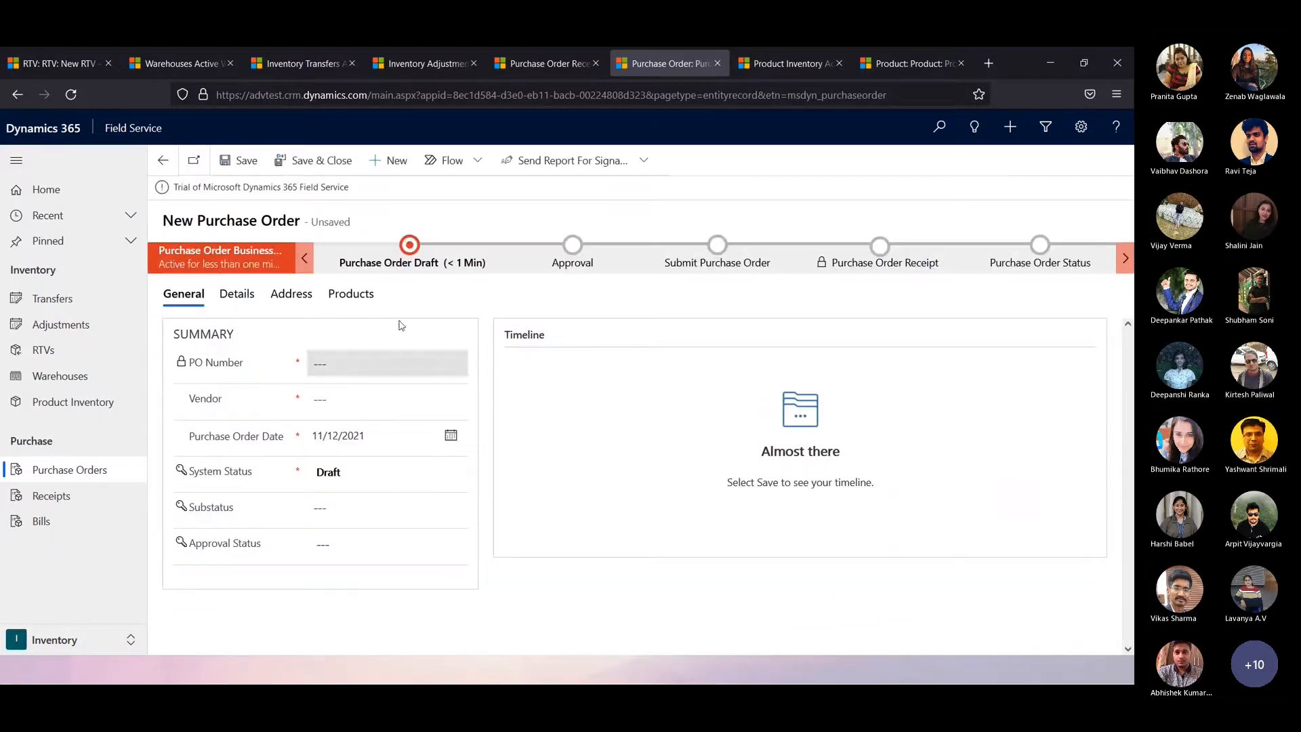
pyautogui.click(352, 377)
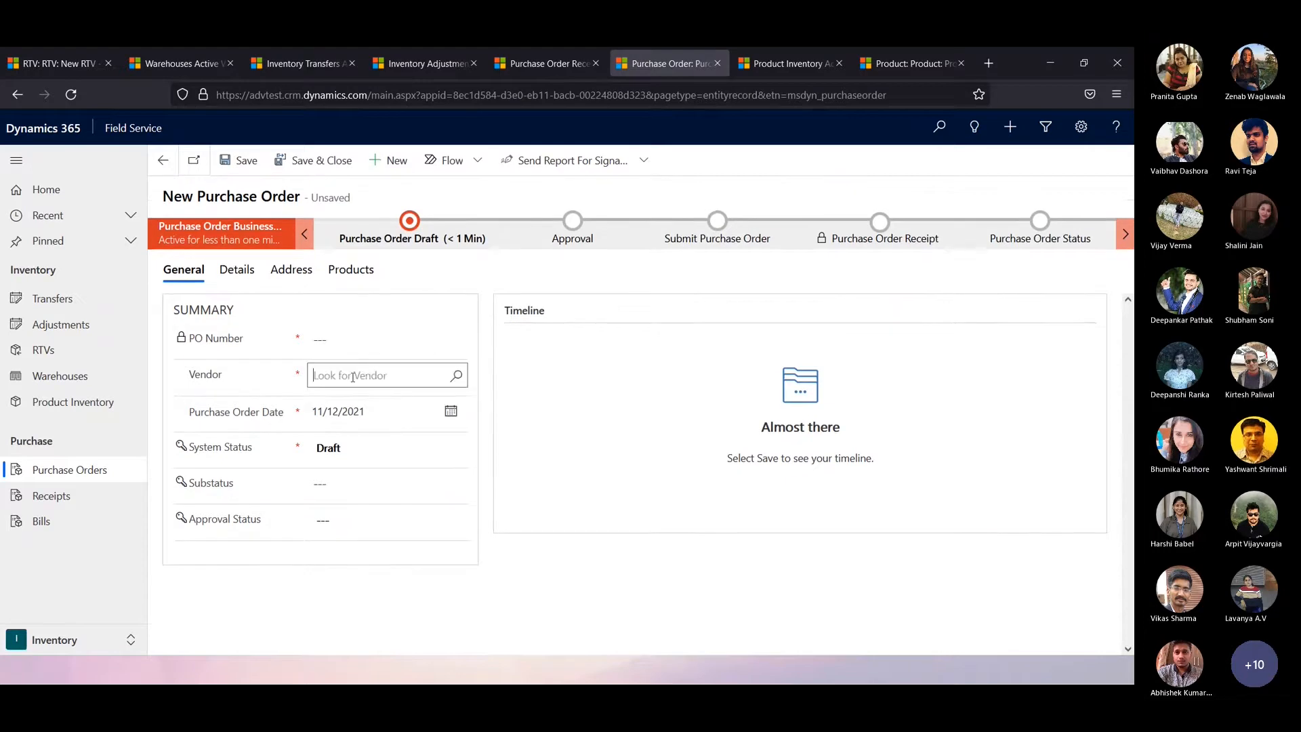
pyautogui.click(456, 375)
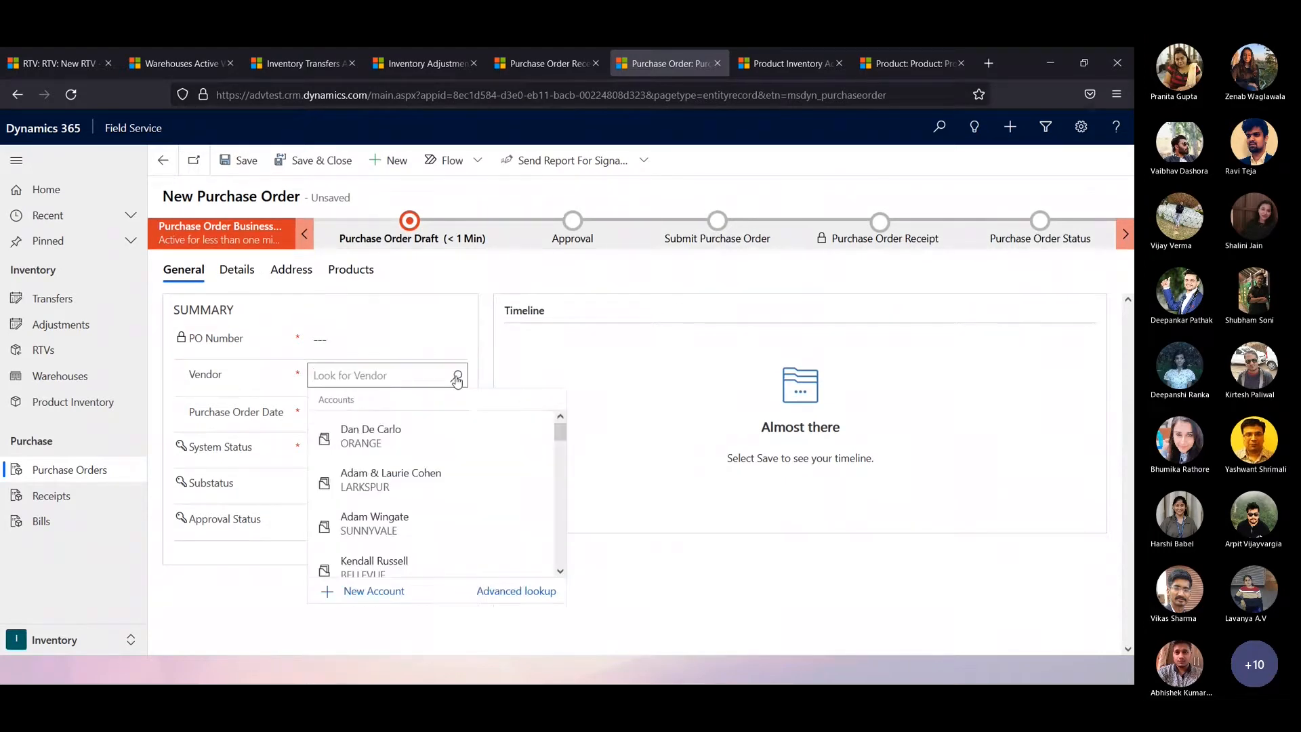
pyautogui.click(428, 447)
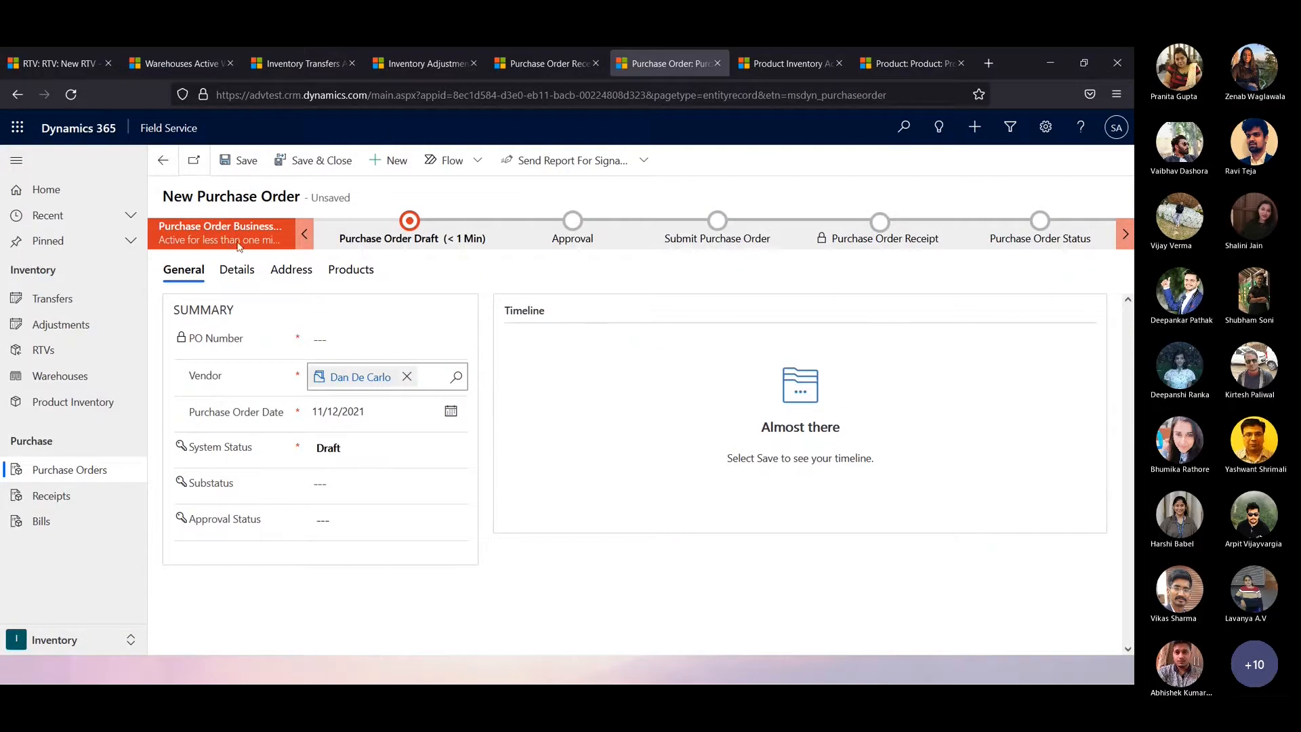
# Set Receive to Warehouse to Main in the purchase order's details and save the order.
pyautogui.click(234, 270)
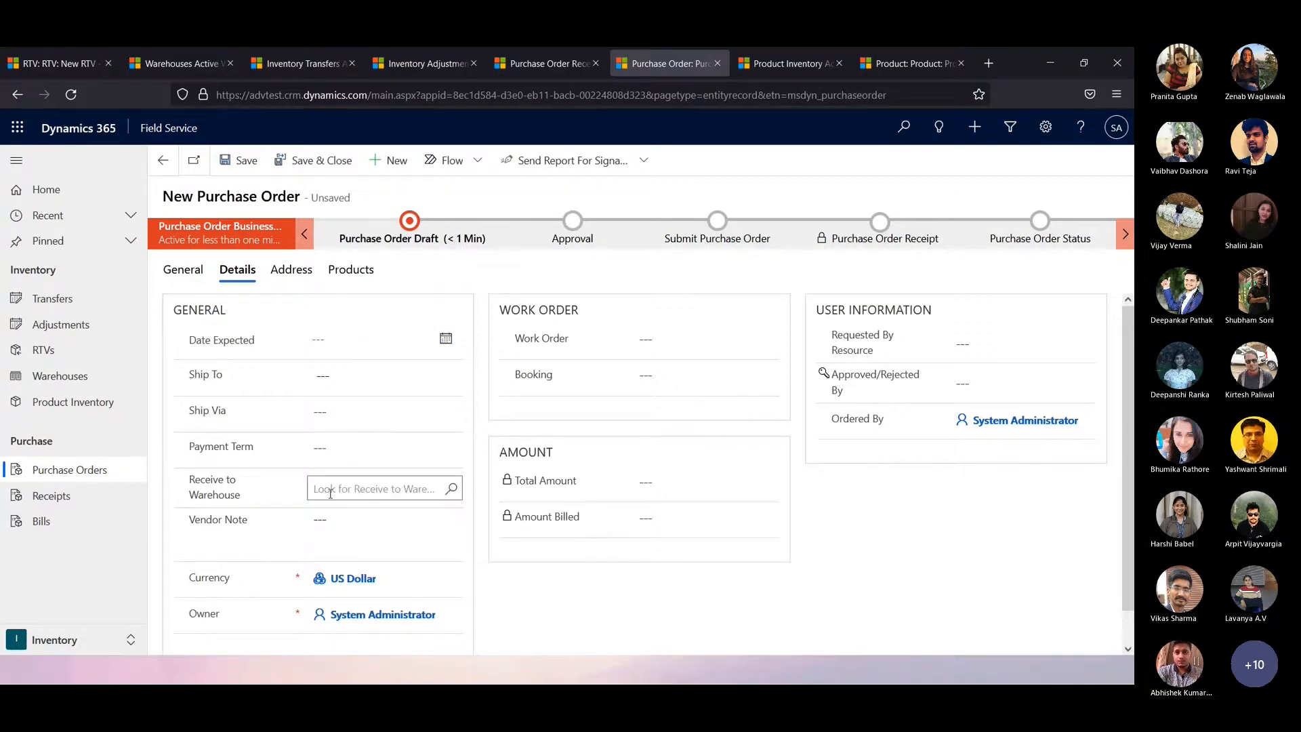
pyautogui.click(409, 493)
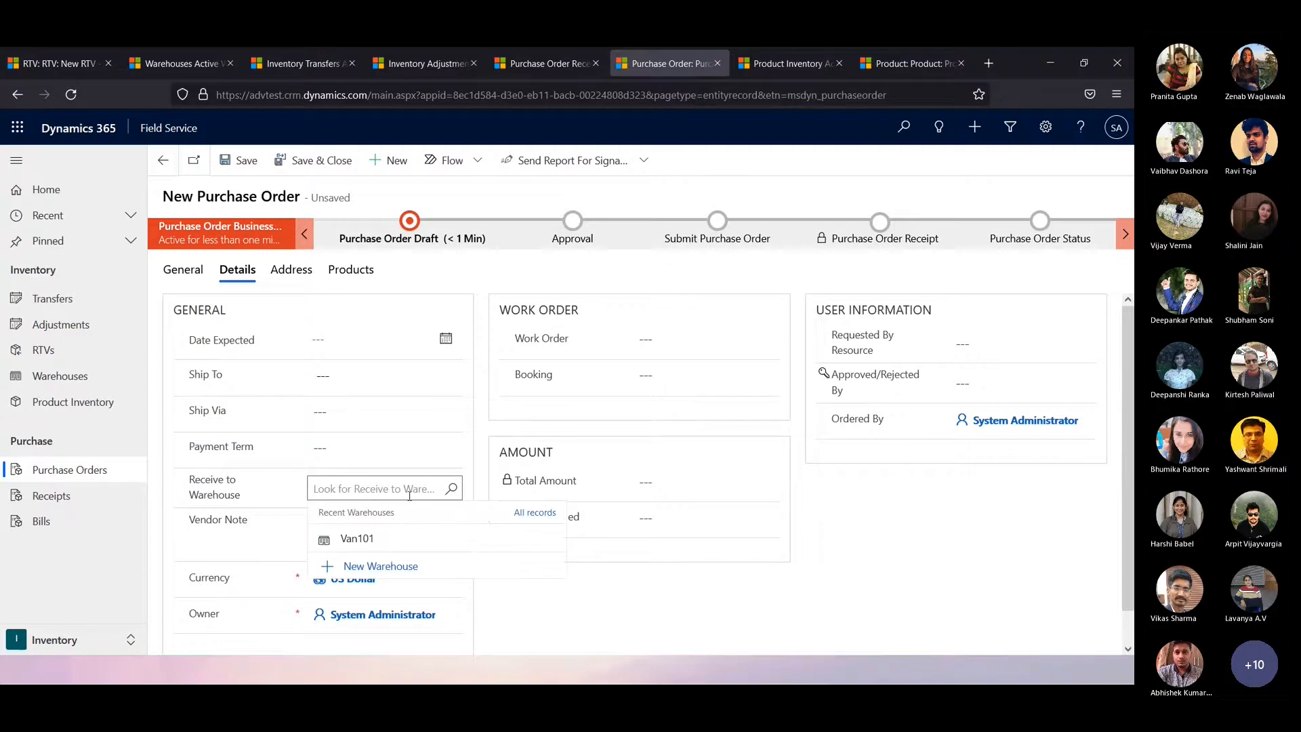
pyautogui.click(451, 488)
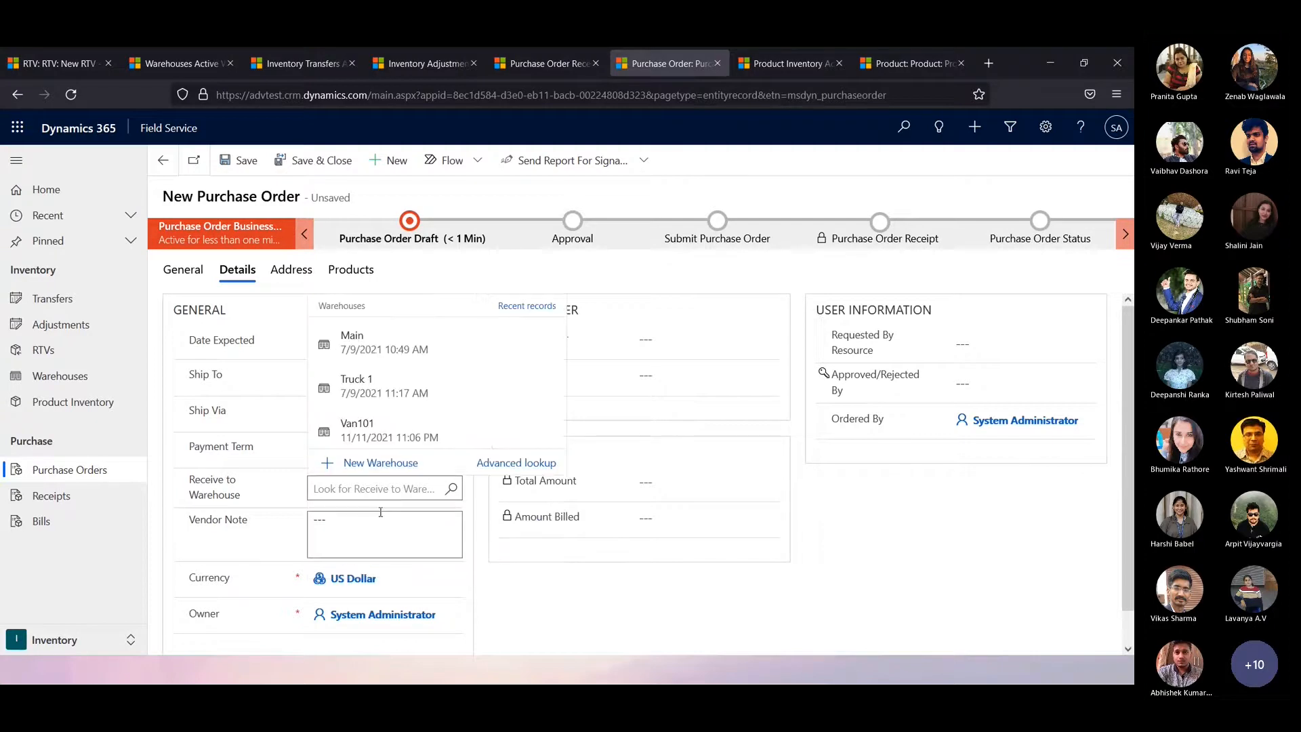
pyautogui.click(389, 332)
pyautogui.click(238, 159)
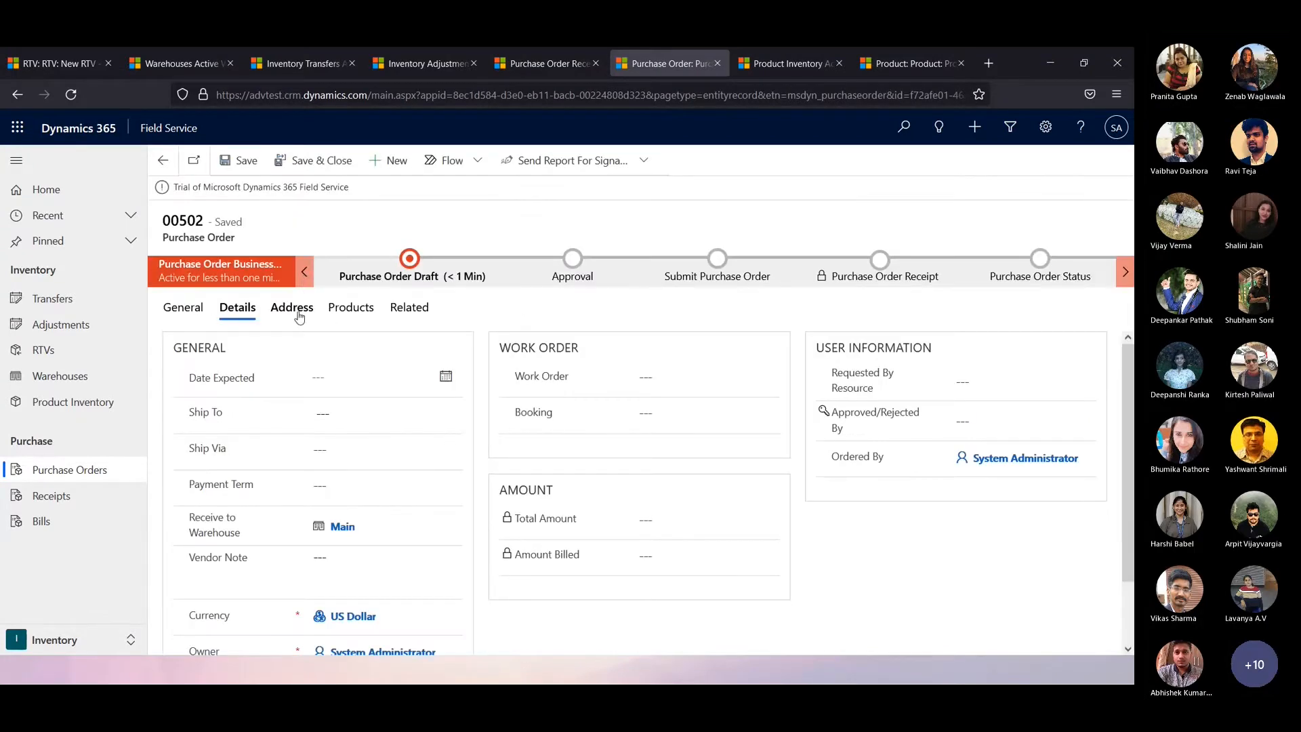
# Create a new product line on the purchase order and choose ArmBand 100 as its product.
pyautogui.click(303, 311)
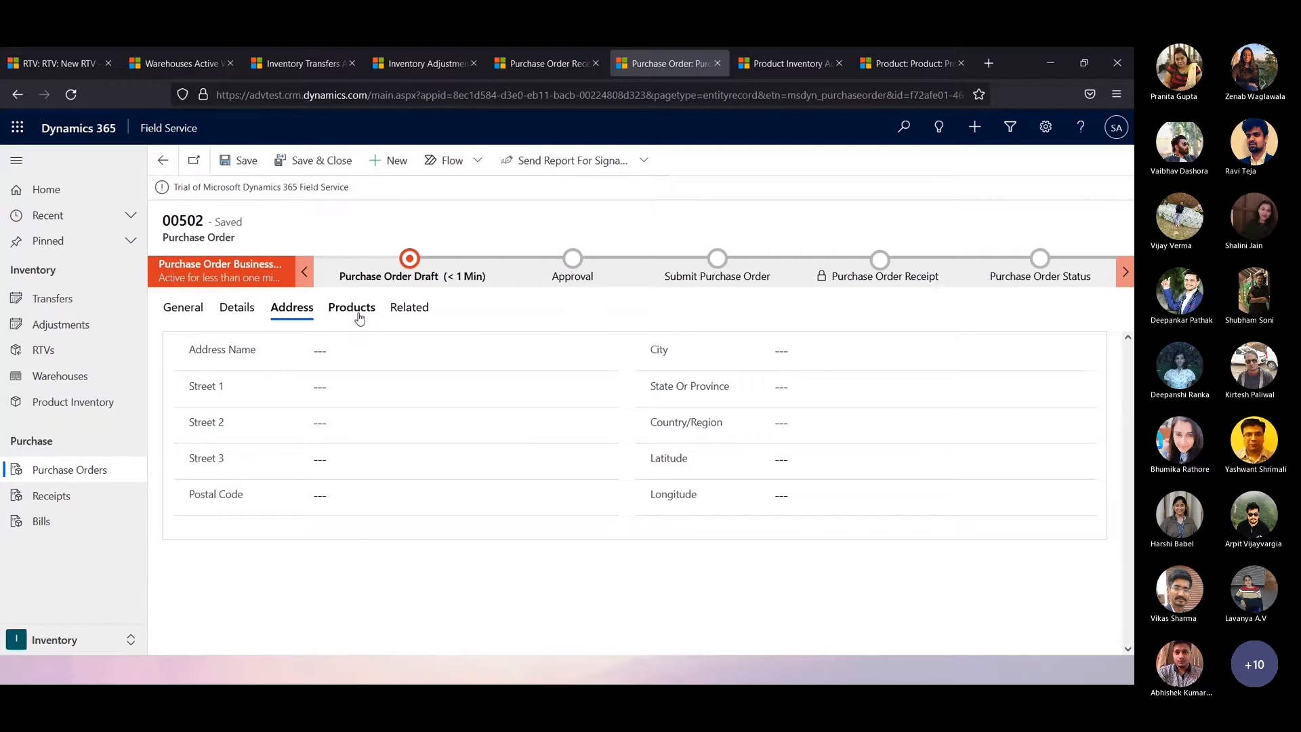
pyautogui.click(355, 314)
pyautogui.click(908, 328)
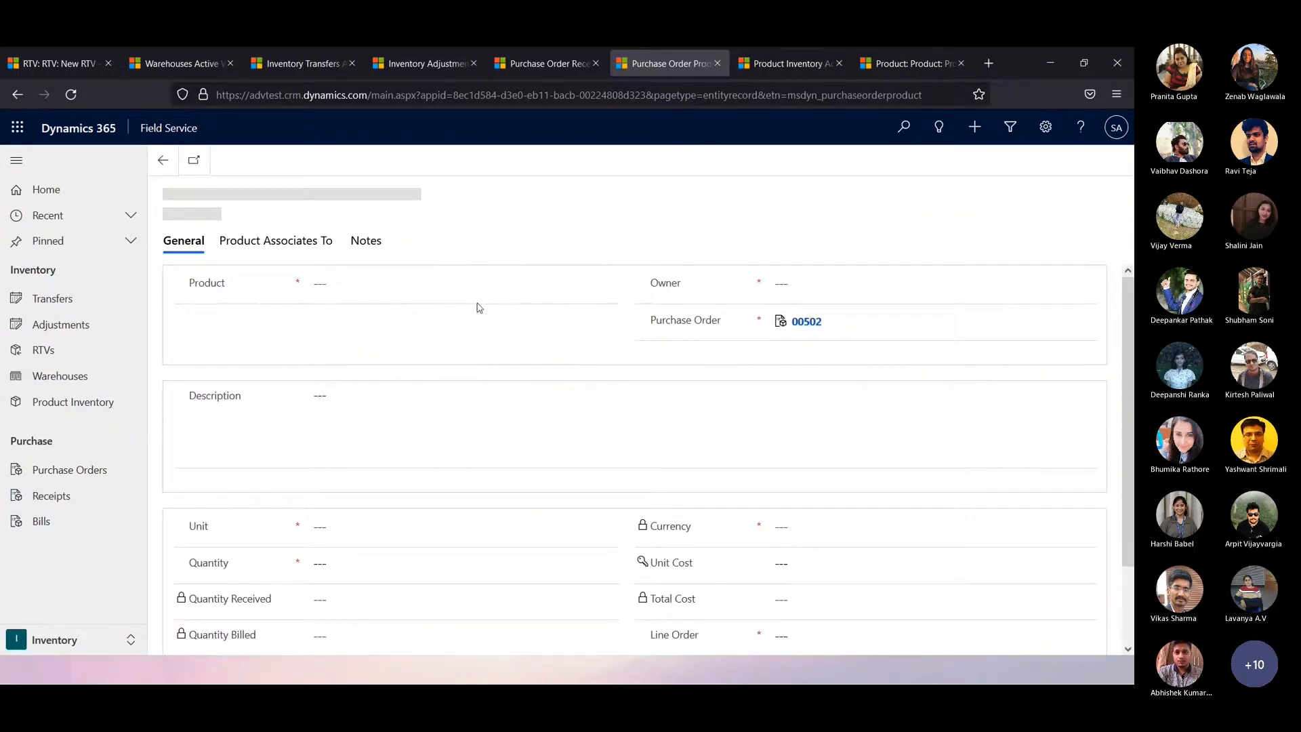
pyautogui.click(394, 270)
pyautogui.click(609, 272)
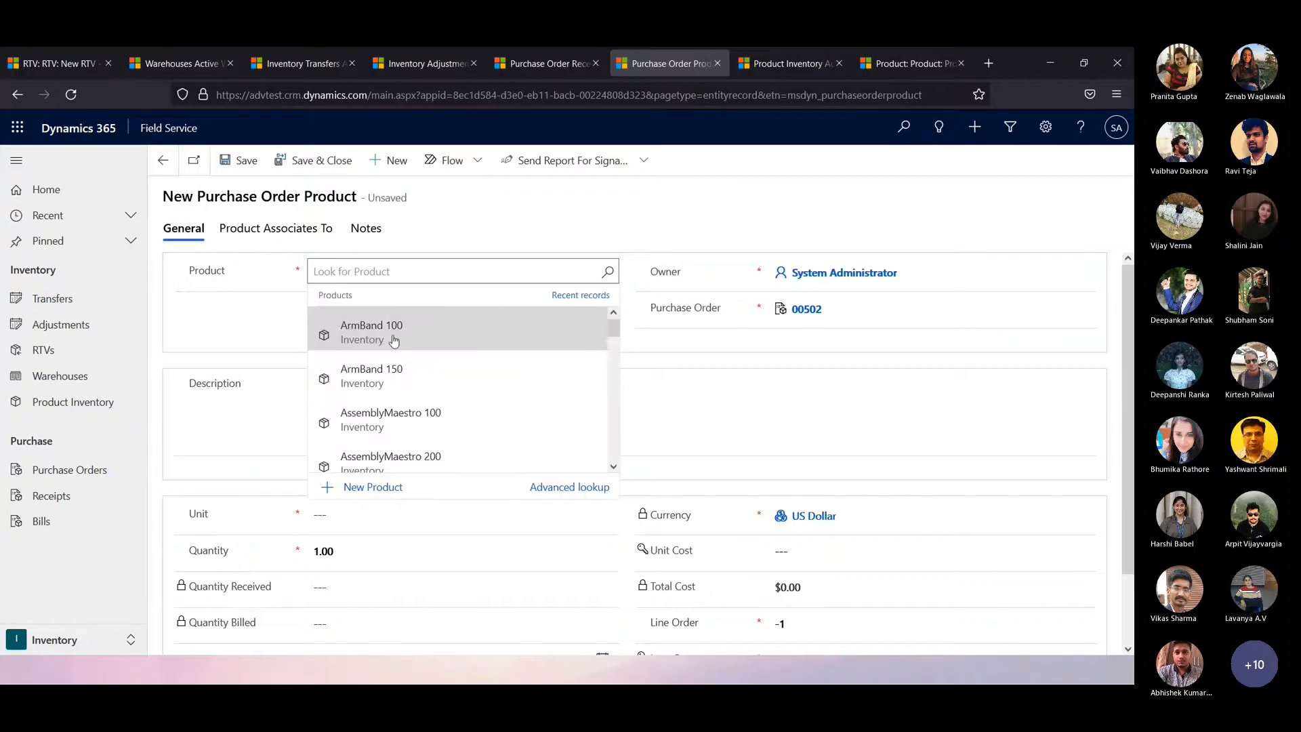
pyautogui.click(439, 329)
# Set the ArmBand 100 line's quantity to 50, then save and close the line.
pyautogui.click(468, 551)
pyautogui.scroll(-1, 551, 569)
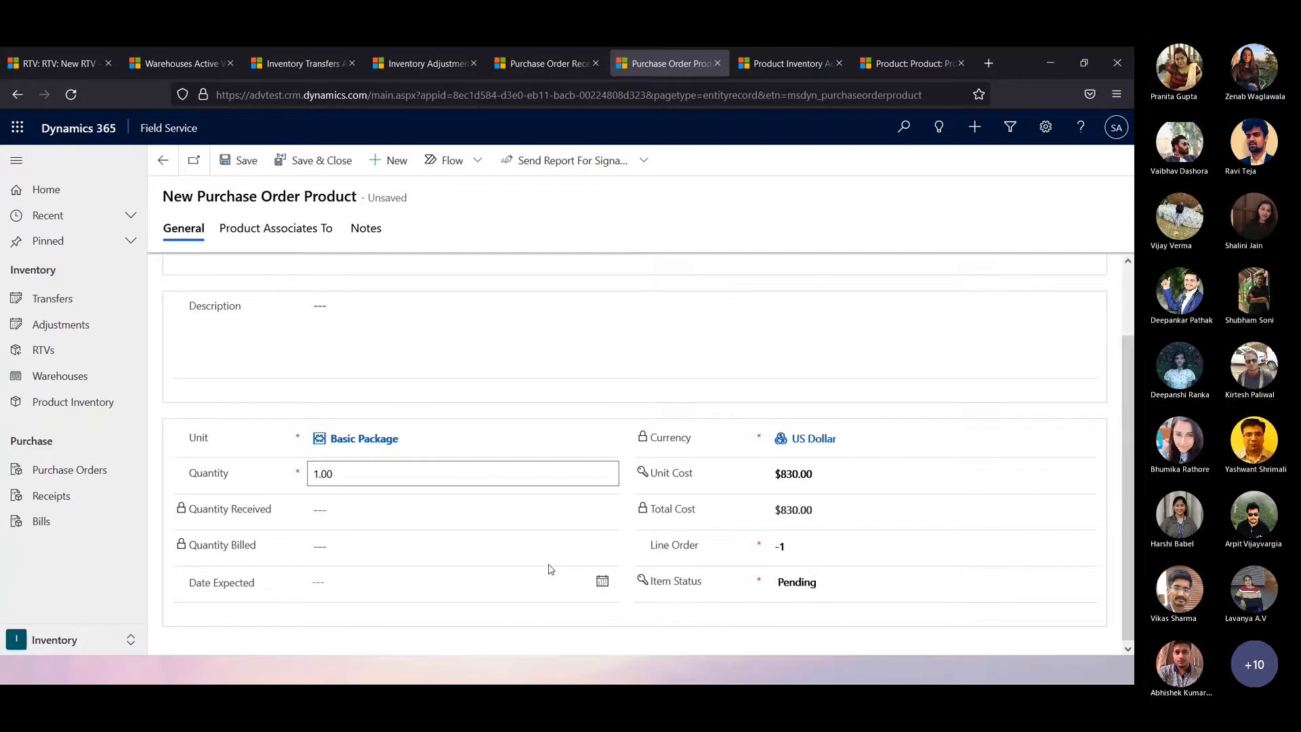
pyautogui.write('50')
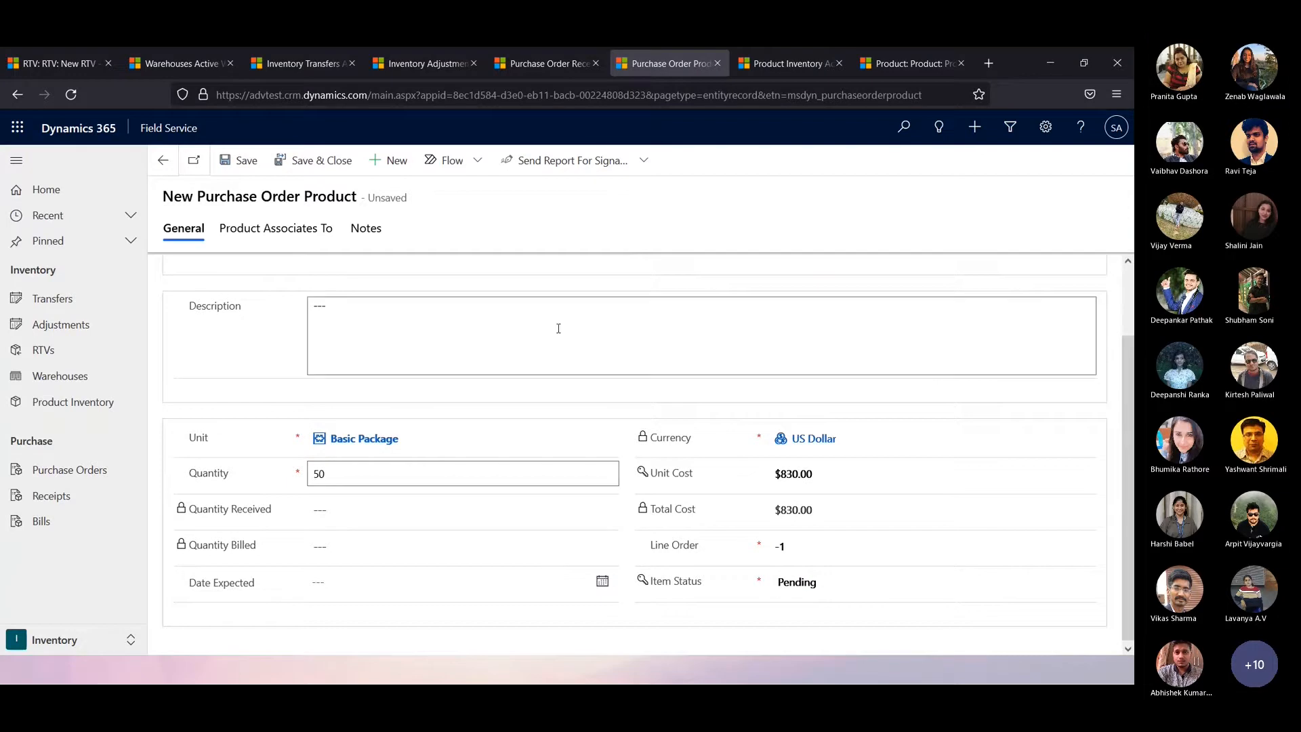
pyautogui.click(320, 162)
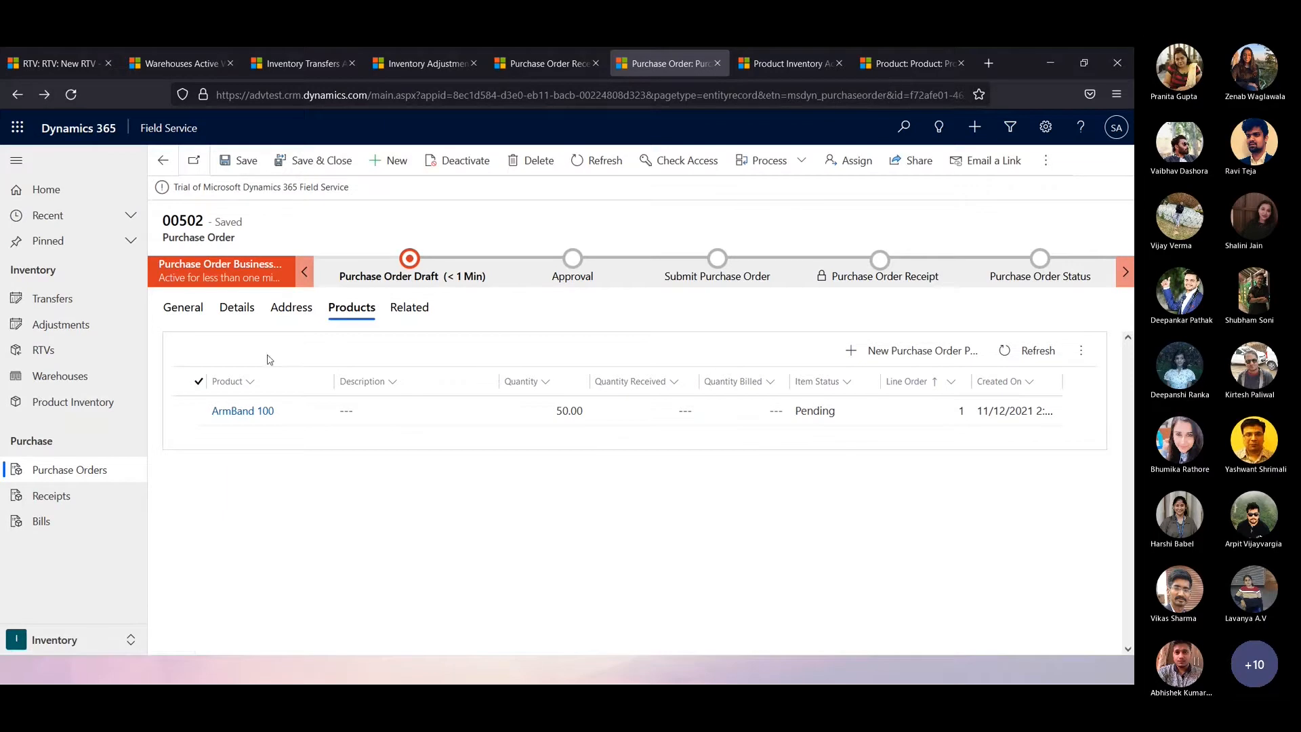
# Review the purchase order's general summary, product line and available System Status options.
pyautogui.click(183, 306)
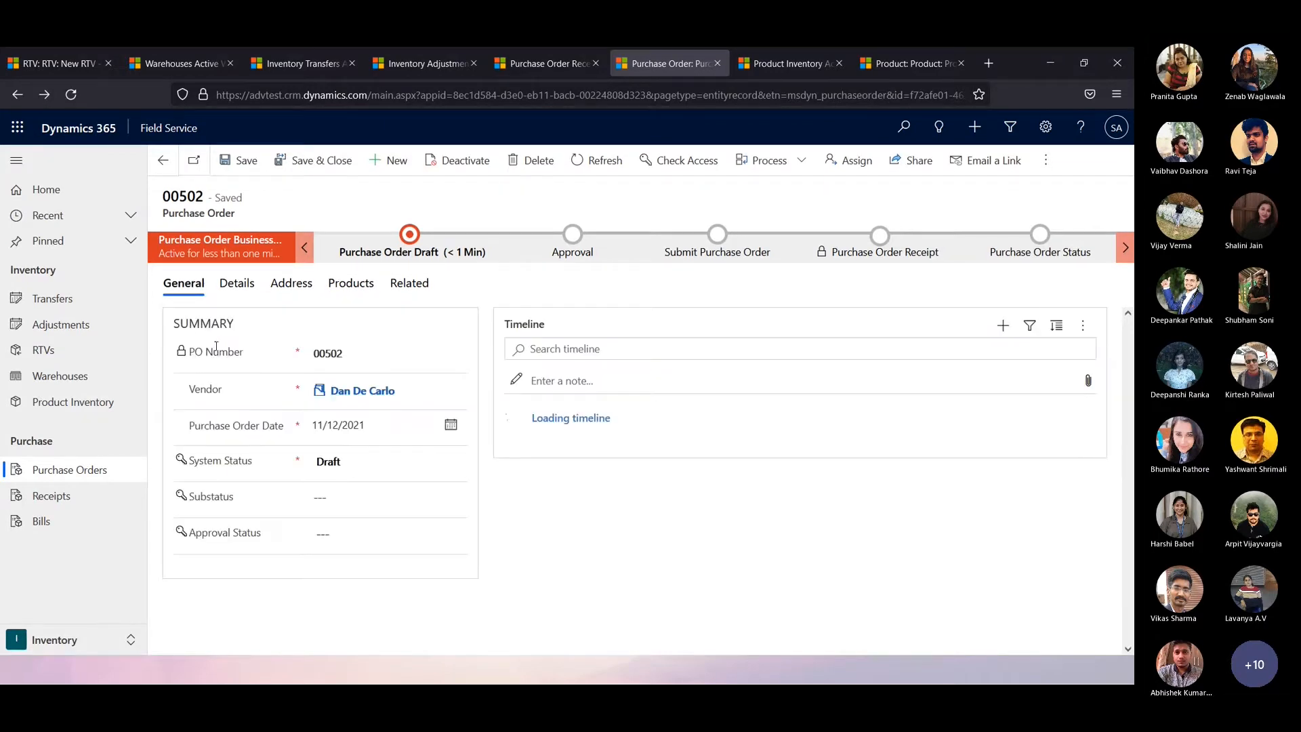
pyautogui.click(367, 288)
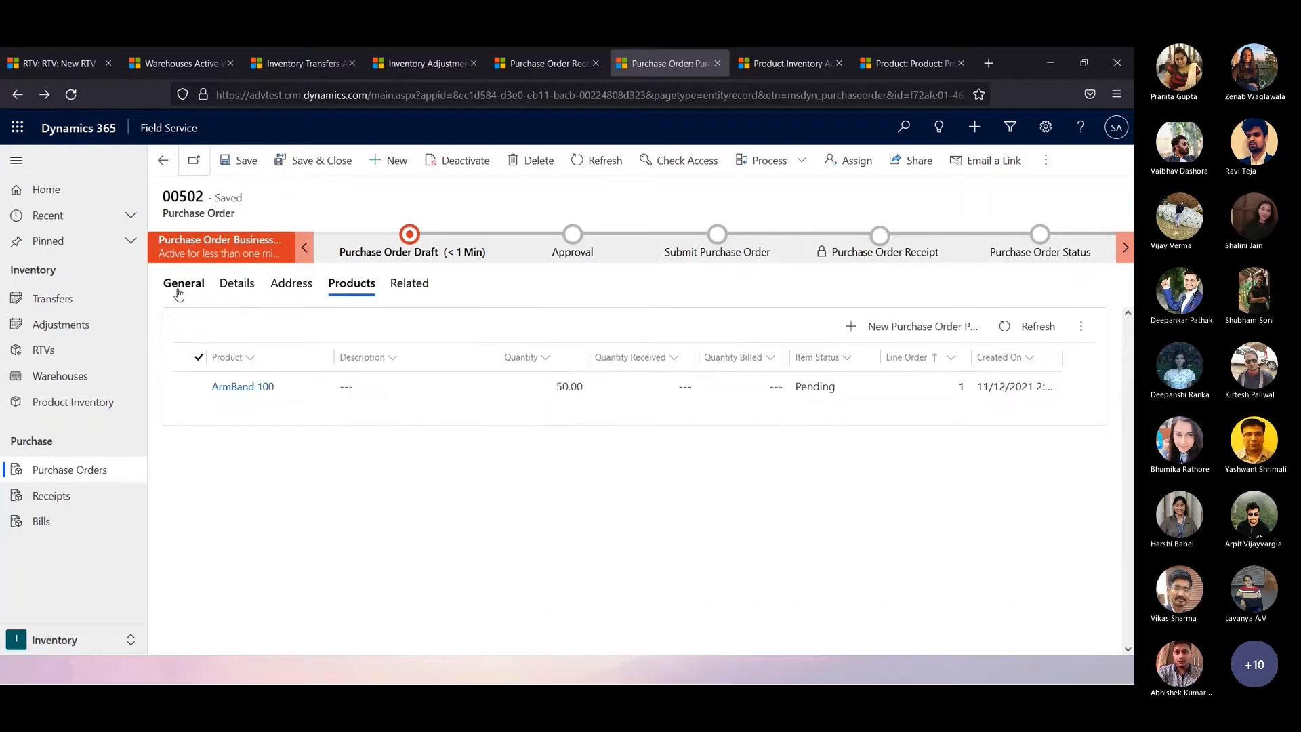
pyautogui.click(179, 293)
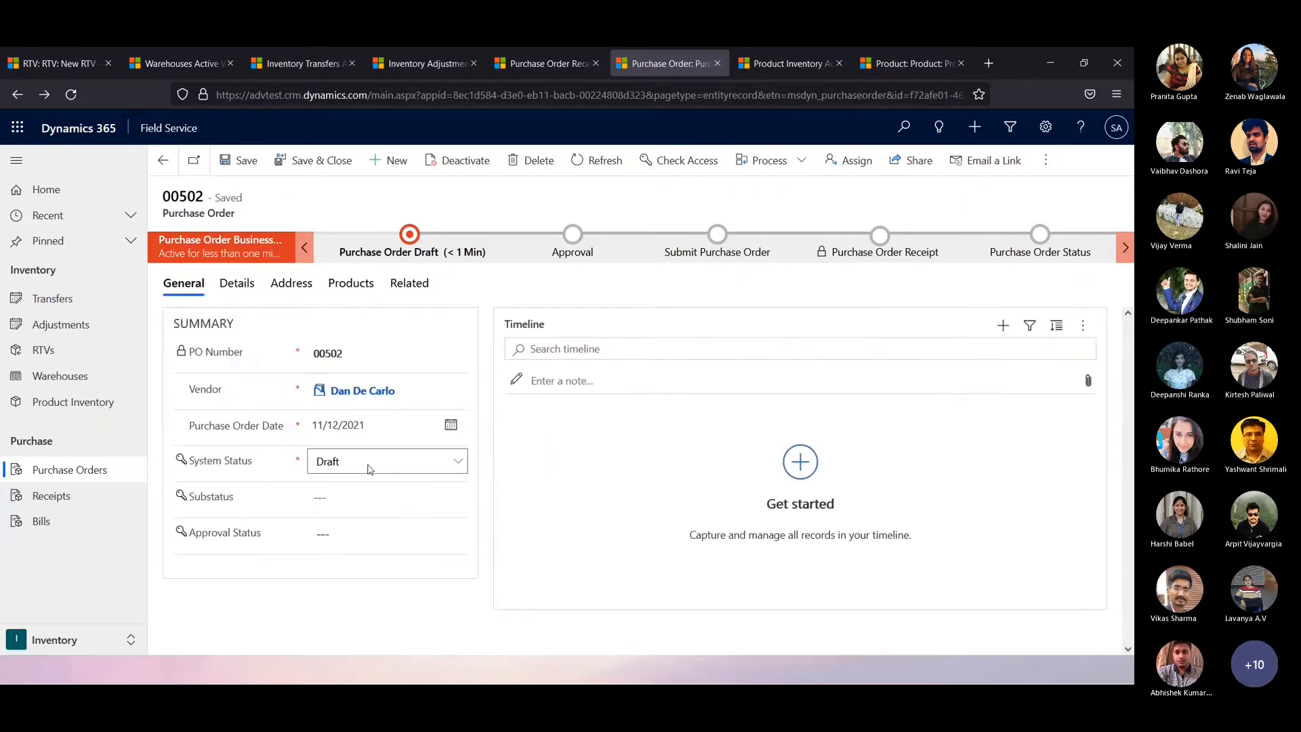
pyautogui.click(369, 469)
pyautogui.click(316, 480)
# Refresh the product inventory to check the ArmBand 100 quantity on order, and view the purchase order receipts list.
pyautogui.click(760, 63)
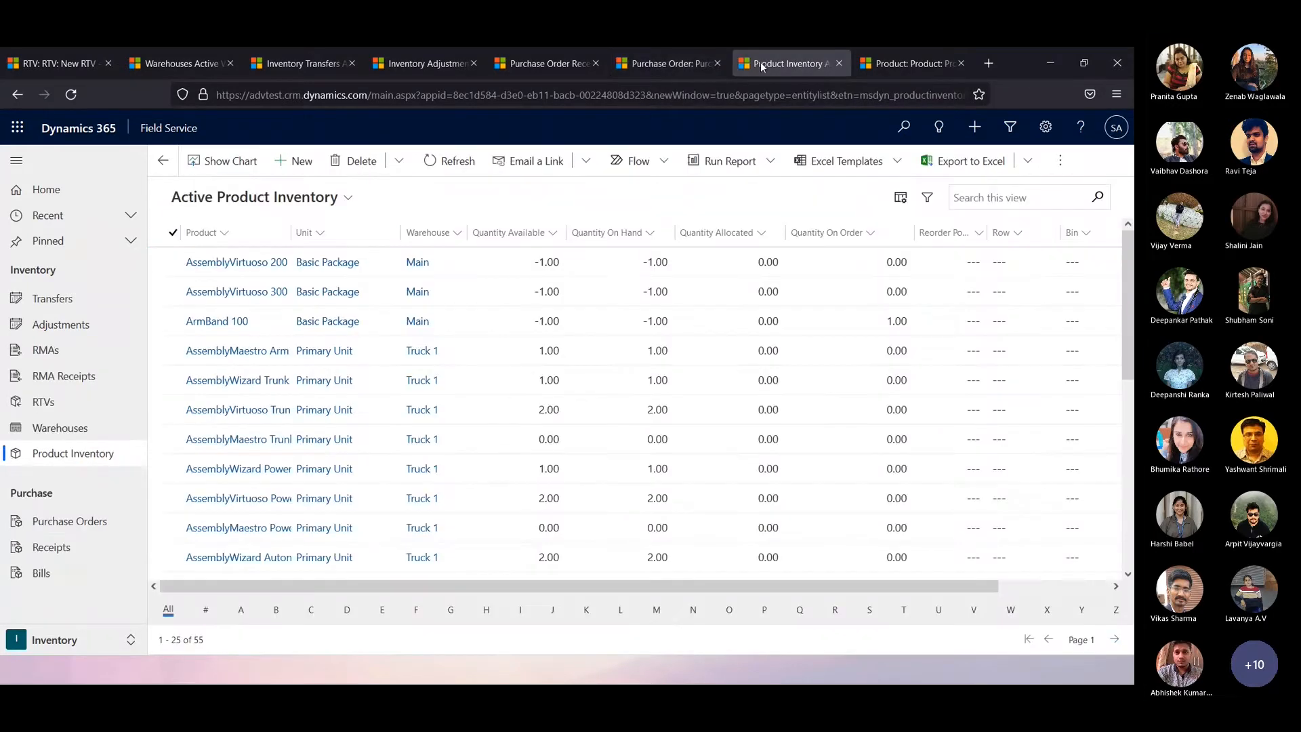
pyautogui.click(450, 161)
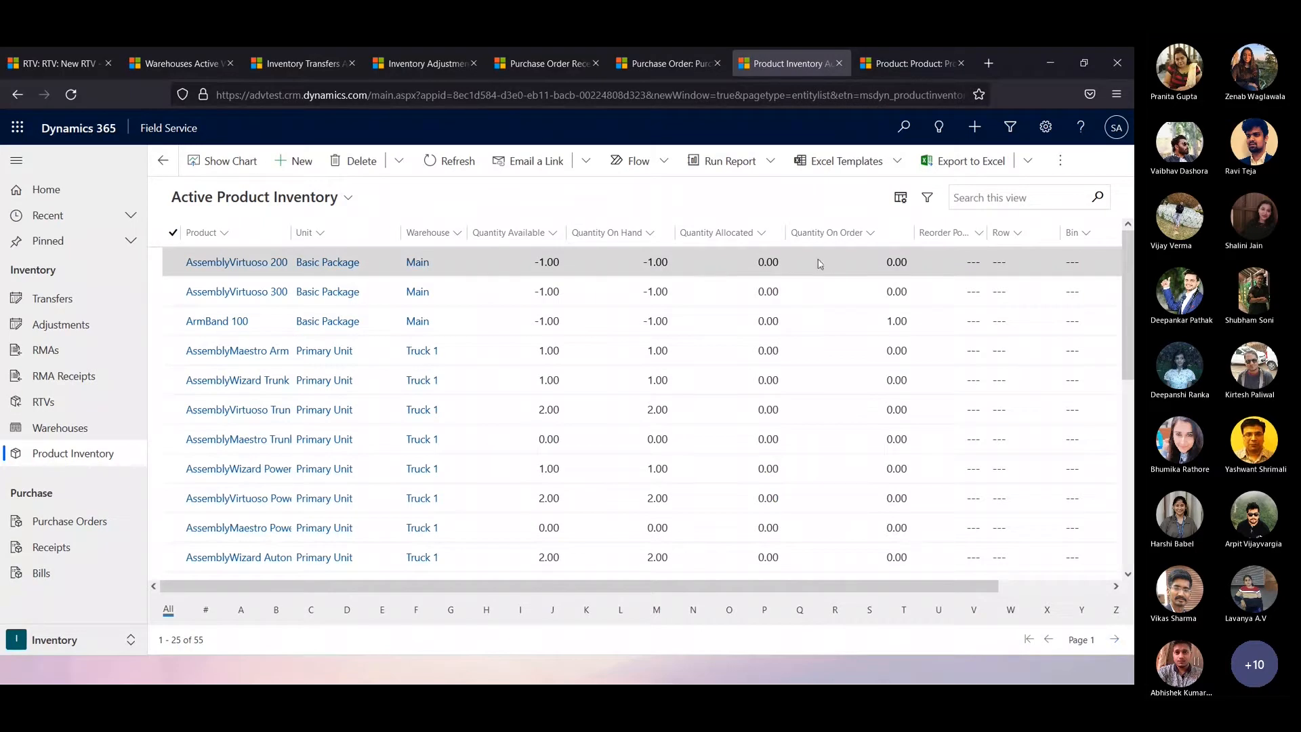
pyautogui.click(557, 67)
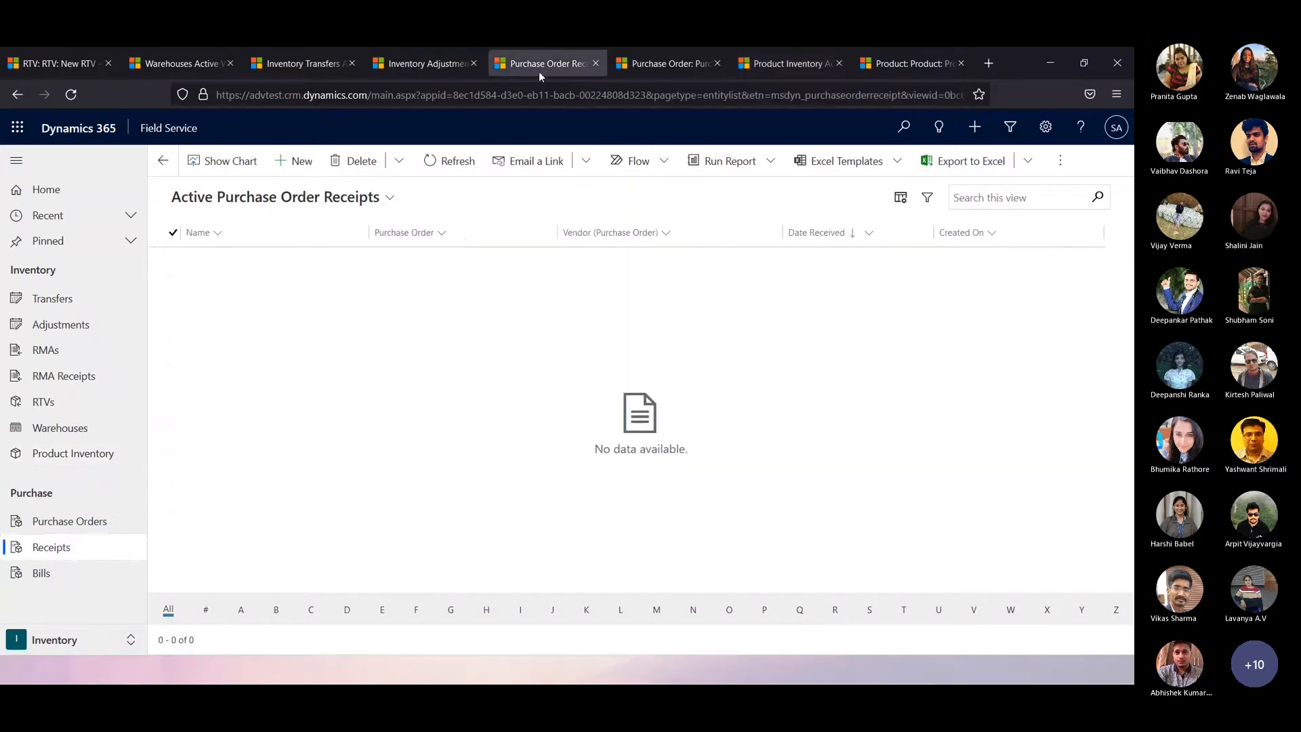
# Set the purchase order's System Status to Submitted and save the order.
pyautogui.click(664, 62)
pyautogui.click(382, 464)
pyautogui.click(369, 506)
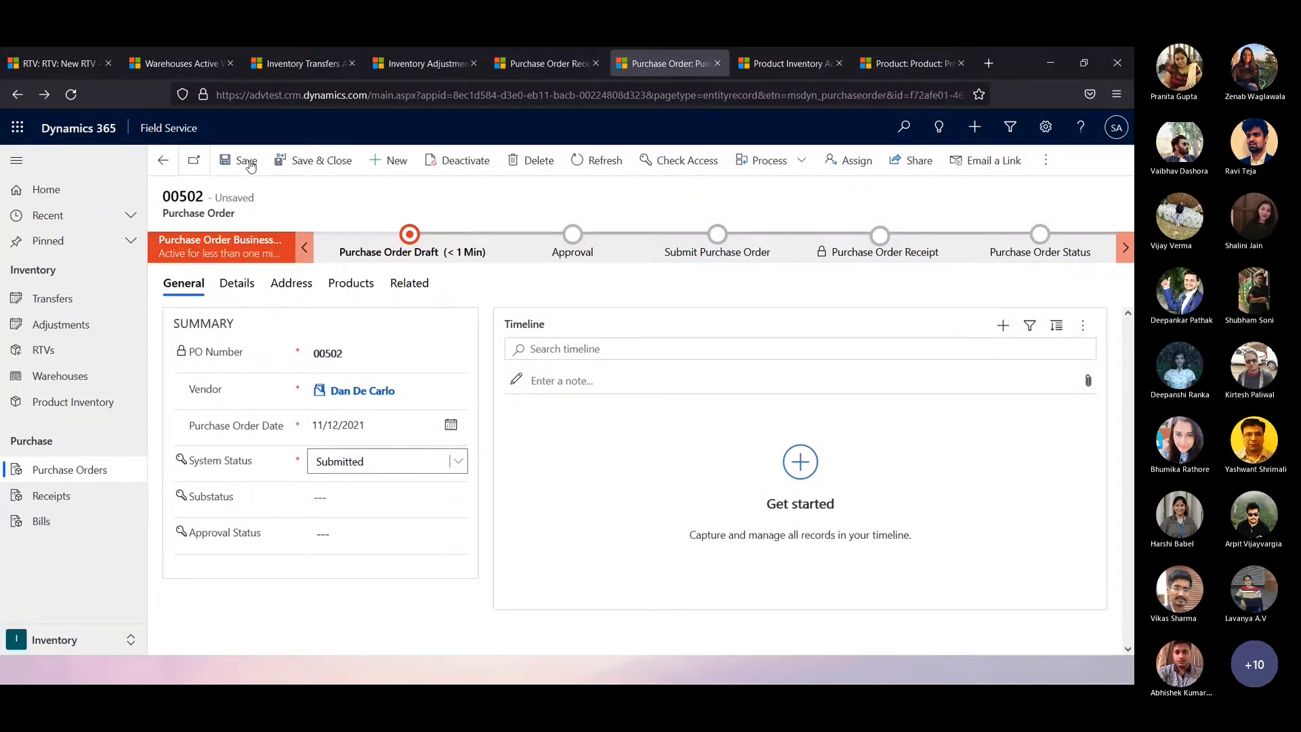
# Reload the product inventory list and examine how submitting the order affects ArmBand 100's quantity on order.
pyautogui.click(789, 63)
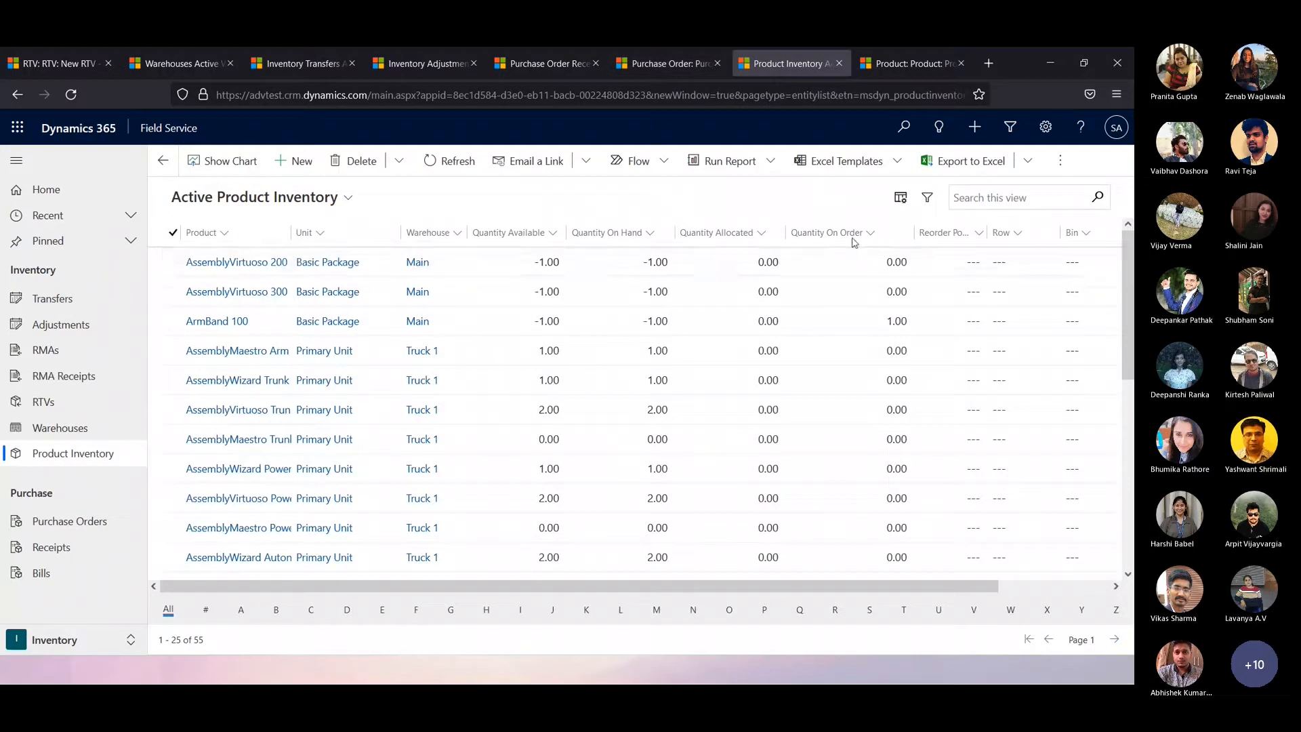
pyautogui.click(456, 163)
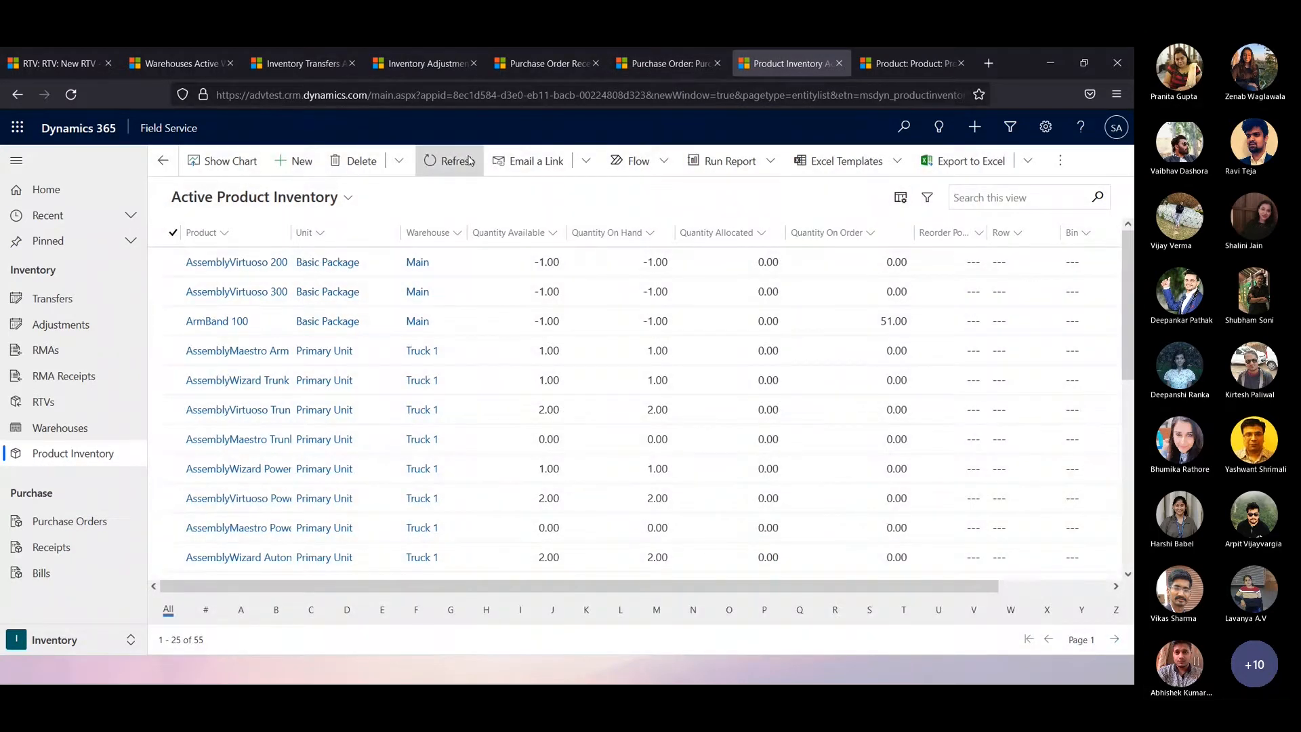
pyautogui.click(73, 94)
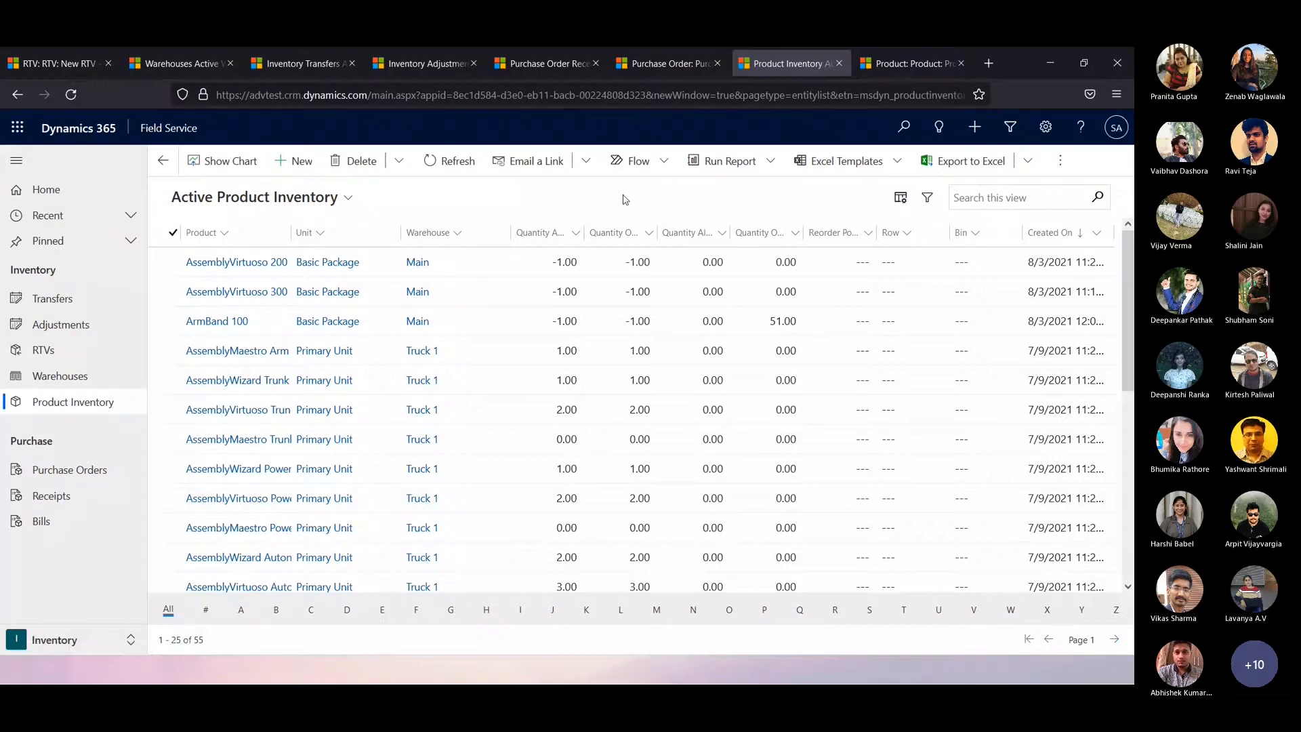
# Set the purchase order's Approval Status to Approved and save the order.
pyautogui.click(668, 60)
pyautogui.click(332, 535)
pyautogui.click(335, 579)
pyautogui.click(241, 160)
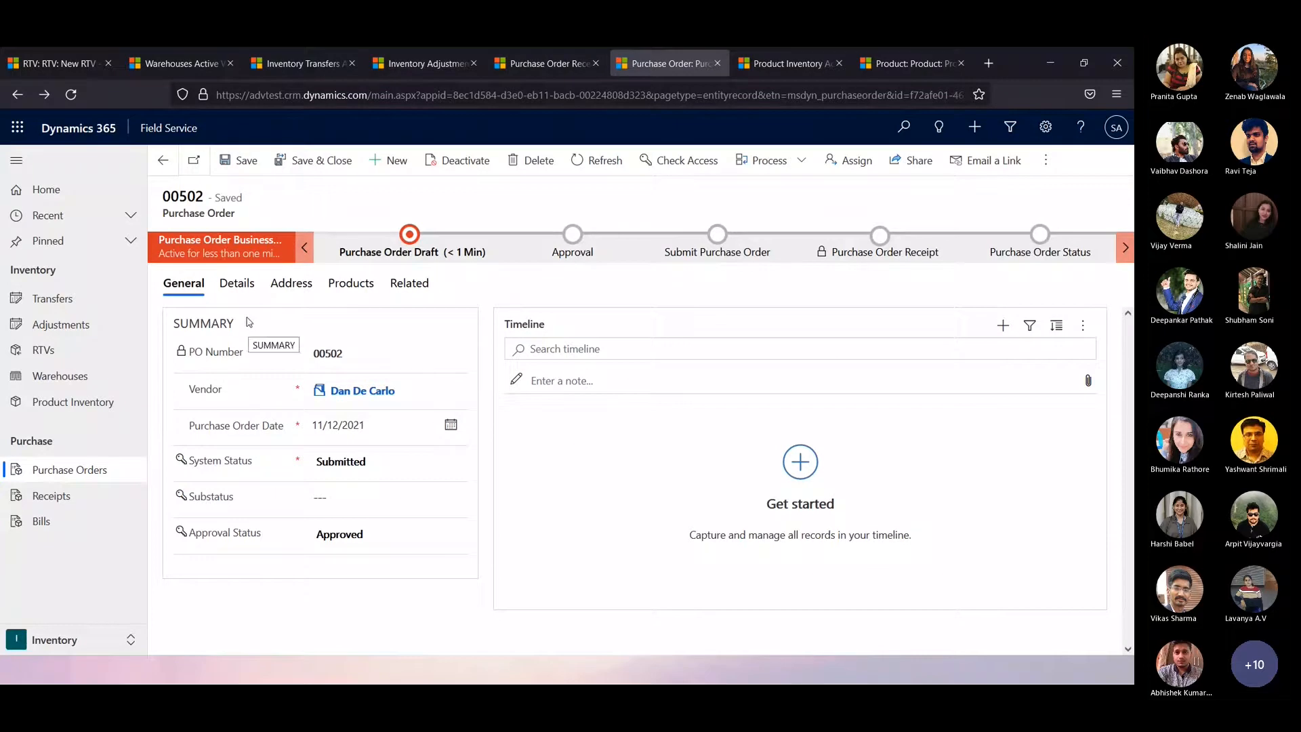
# Start a new inventory adjustment dated 11/12/2021 and set its warehouse to Main.
pyautogui.click(545, 63)
pyautogui.click(414, 58)
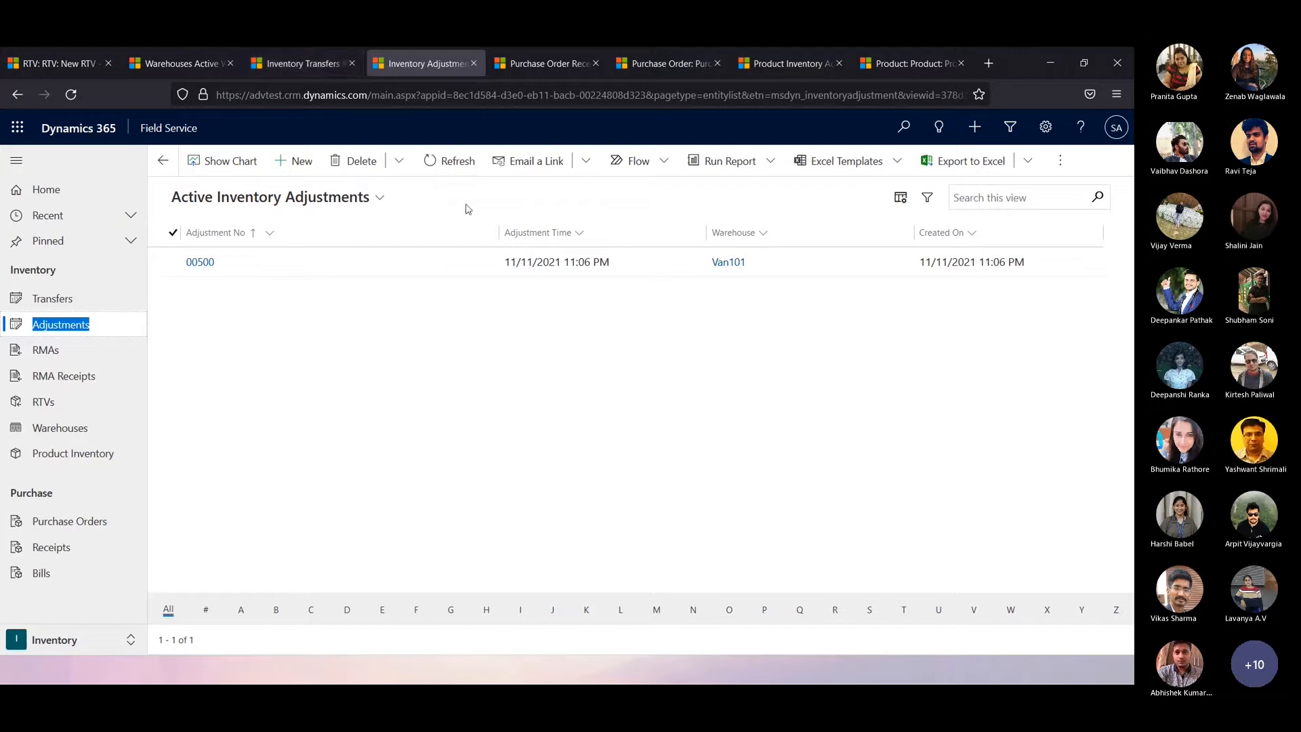
pyautogui.click(292, 161)
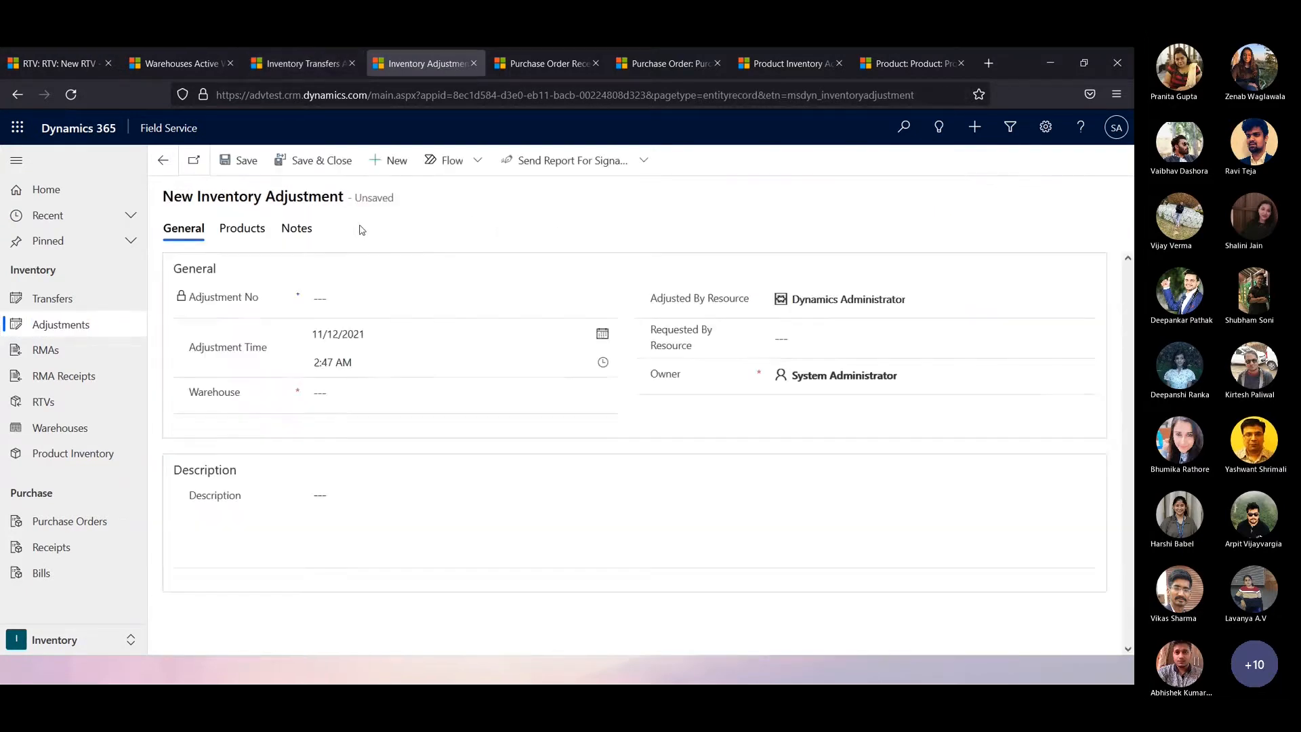
pyautogui.click(408, 365)
pyautogui.click(607, 371)
pyautogui.click(608, 371)
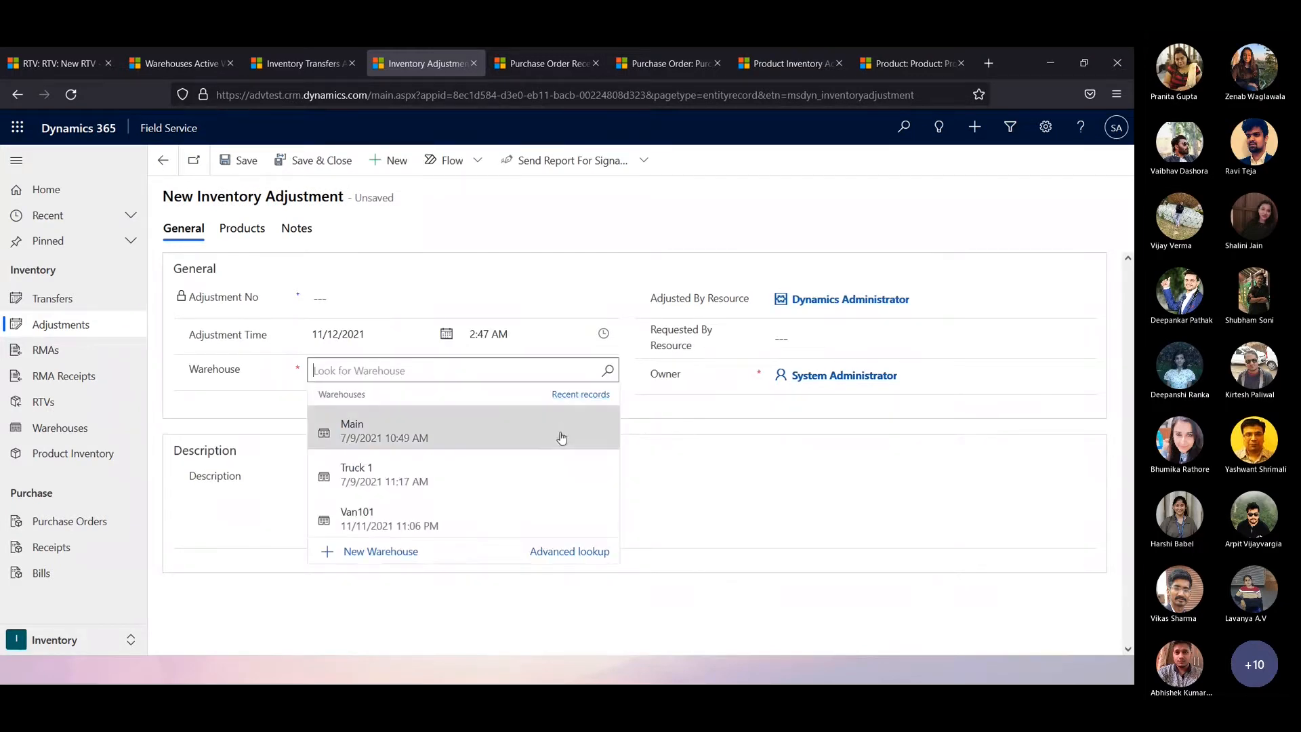
pyautogui.click(401, 515)
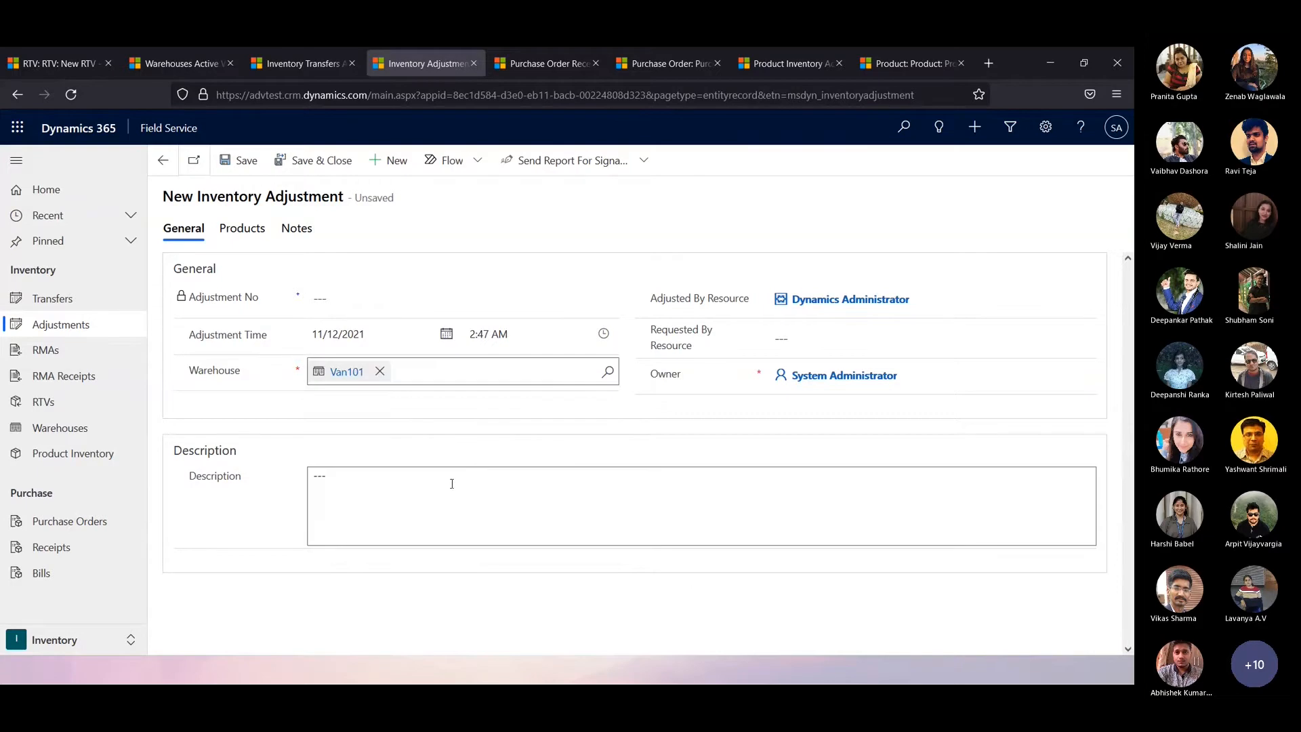
pyautogui.click(379, 371)
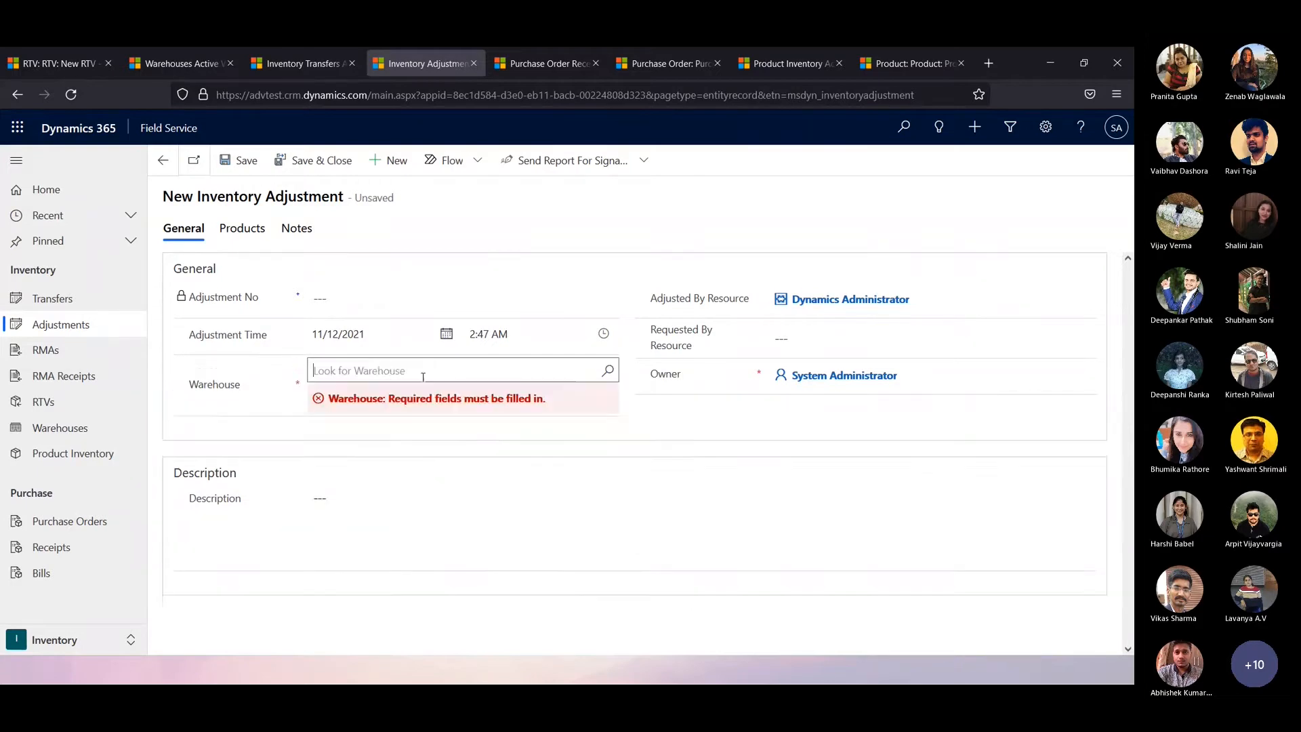
pyautogui.click(508, 372)
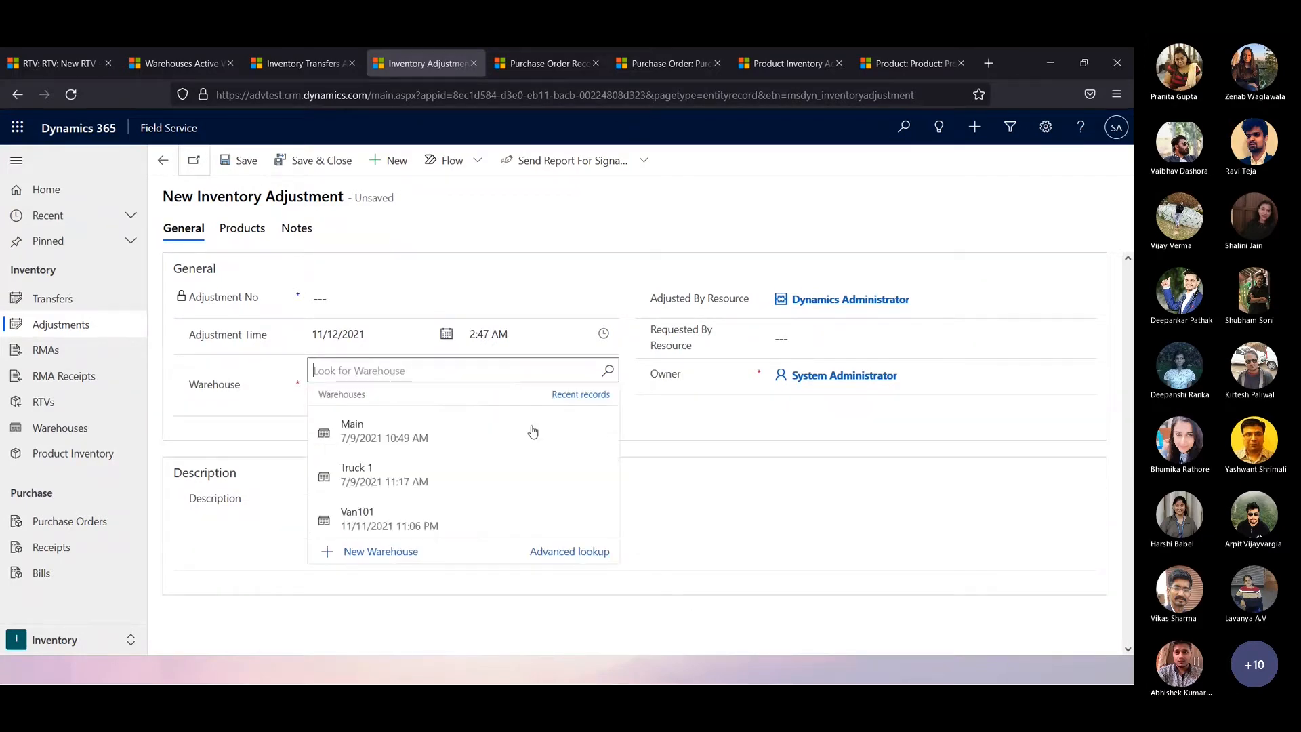
pyautogui.click(401, 435)
# Choose the first suggested bookable resource as the adjustment's requesting resource and save the inventory adjustment.
pyautogui.click(779, 337)
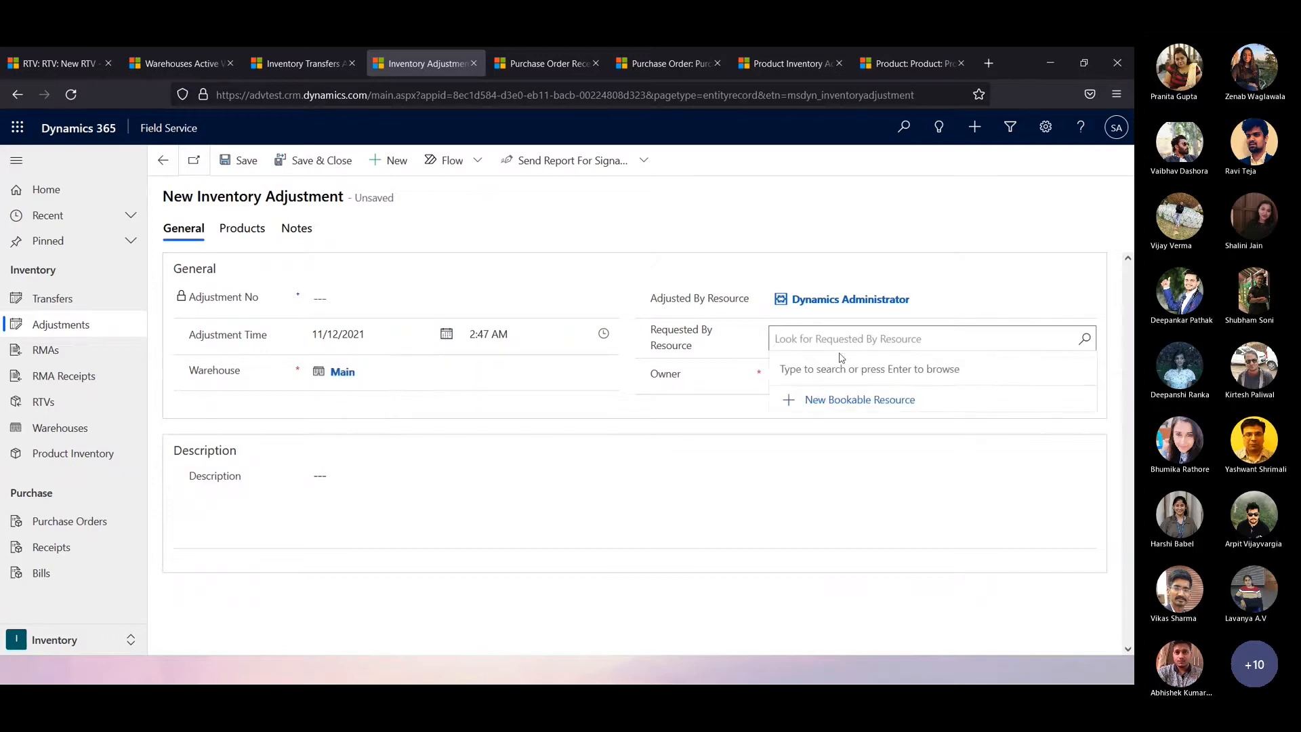
pyautogui.click(1084, 338)
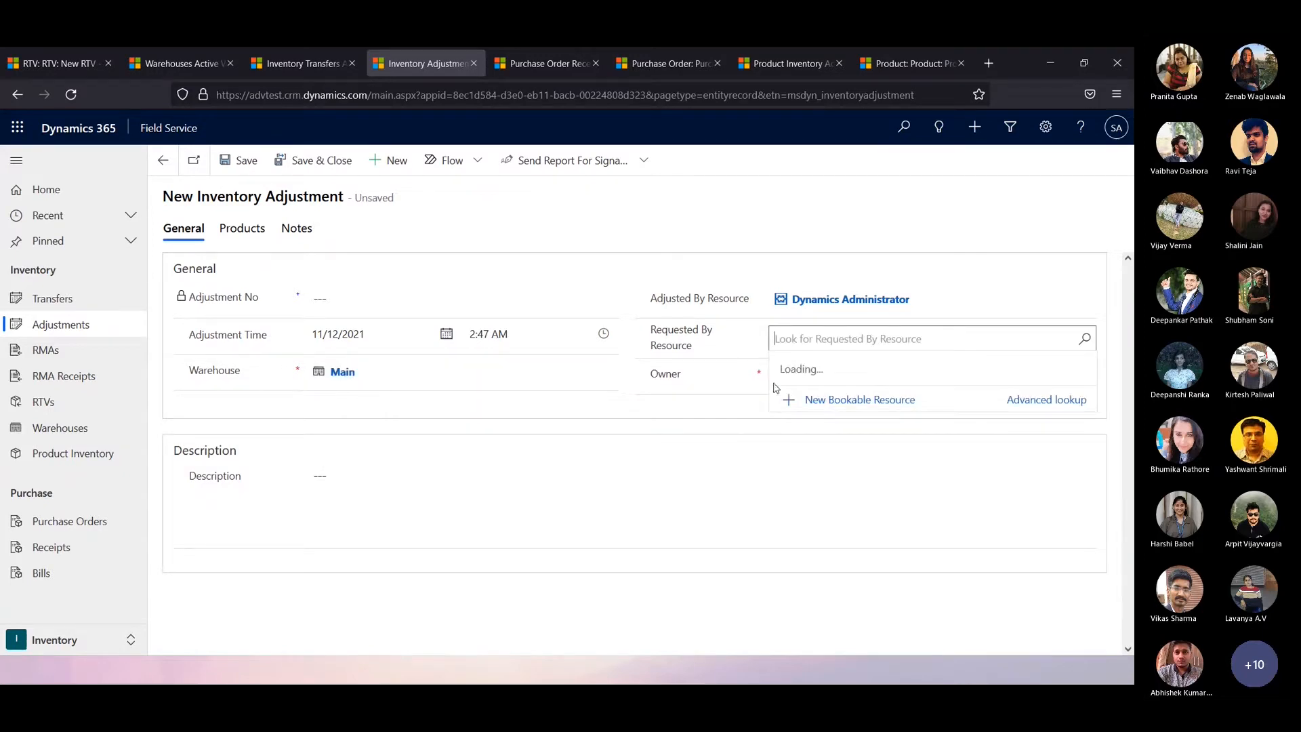
pyautogui.click(860, 397)
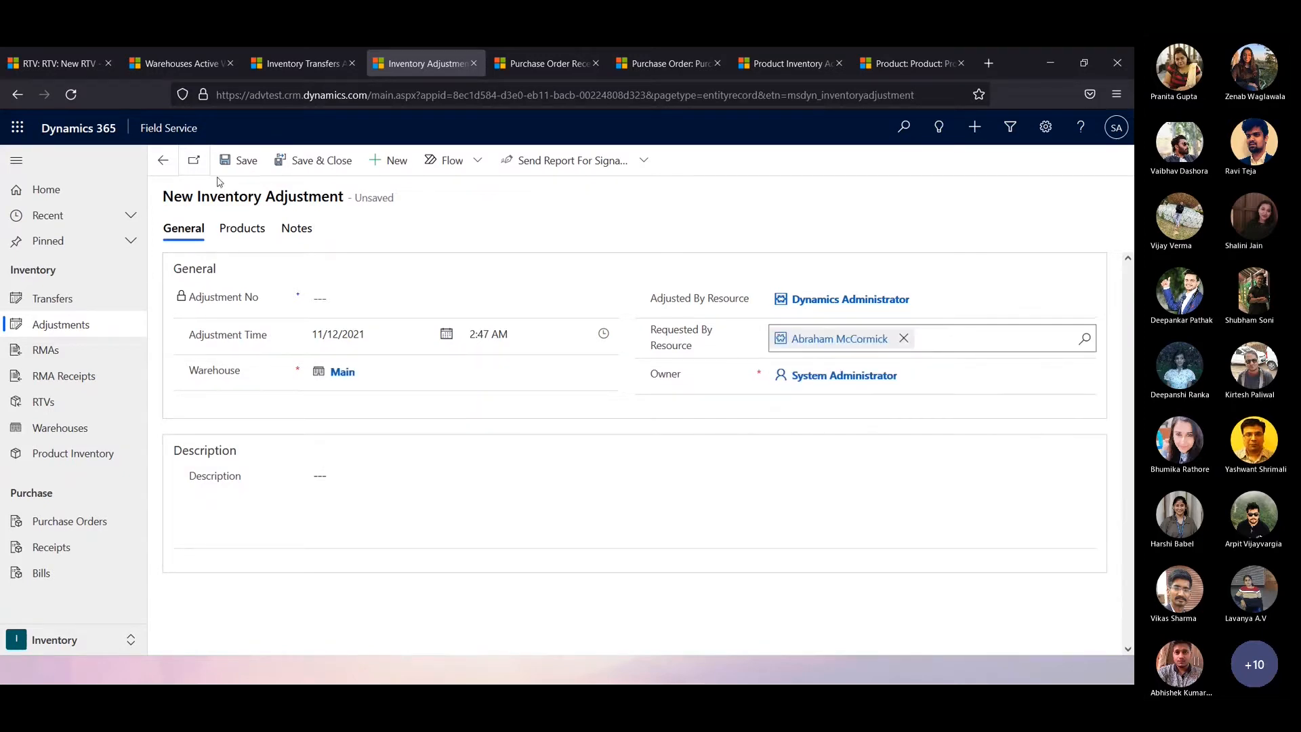
pyautogui.click(237, 161)
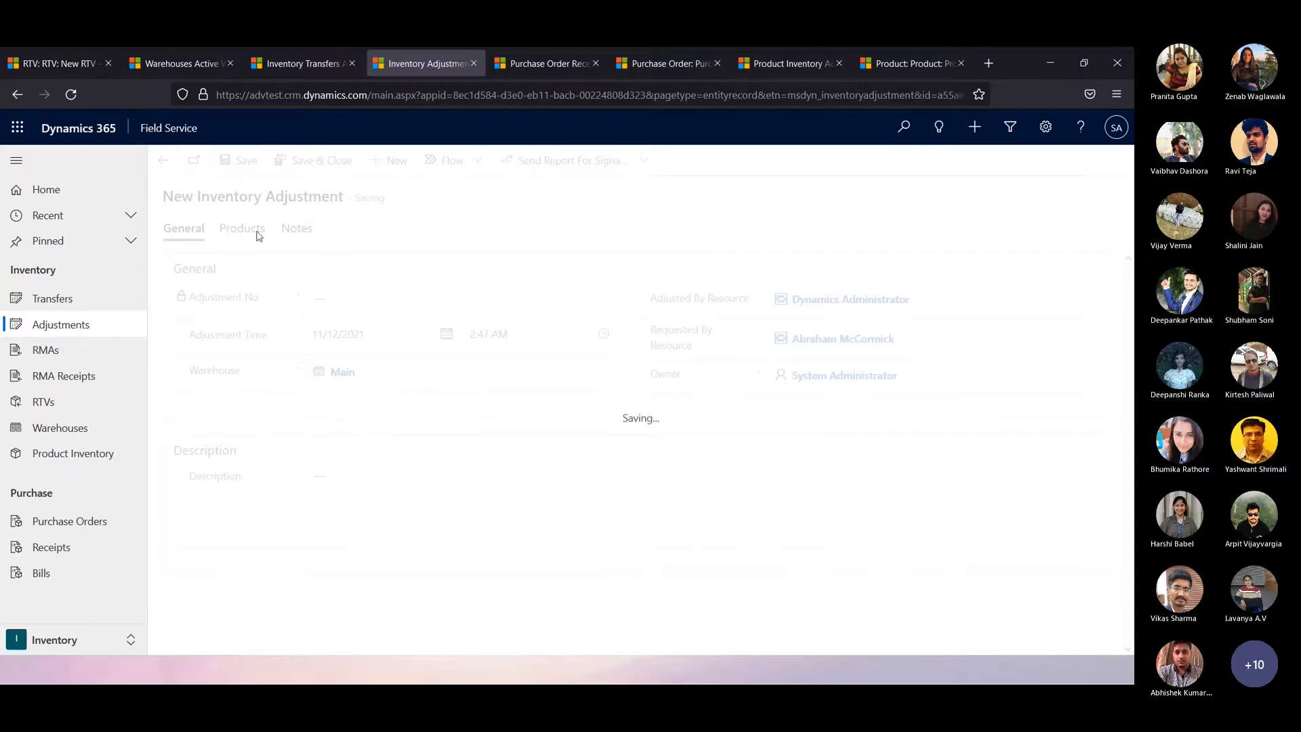
# Add ArmBand 100 to the adjustment's products with unit Basic Package and quantity 20, and save the entry.
pyautogui.click(258, 247)
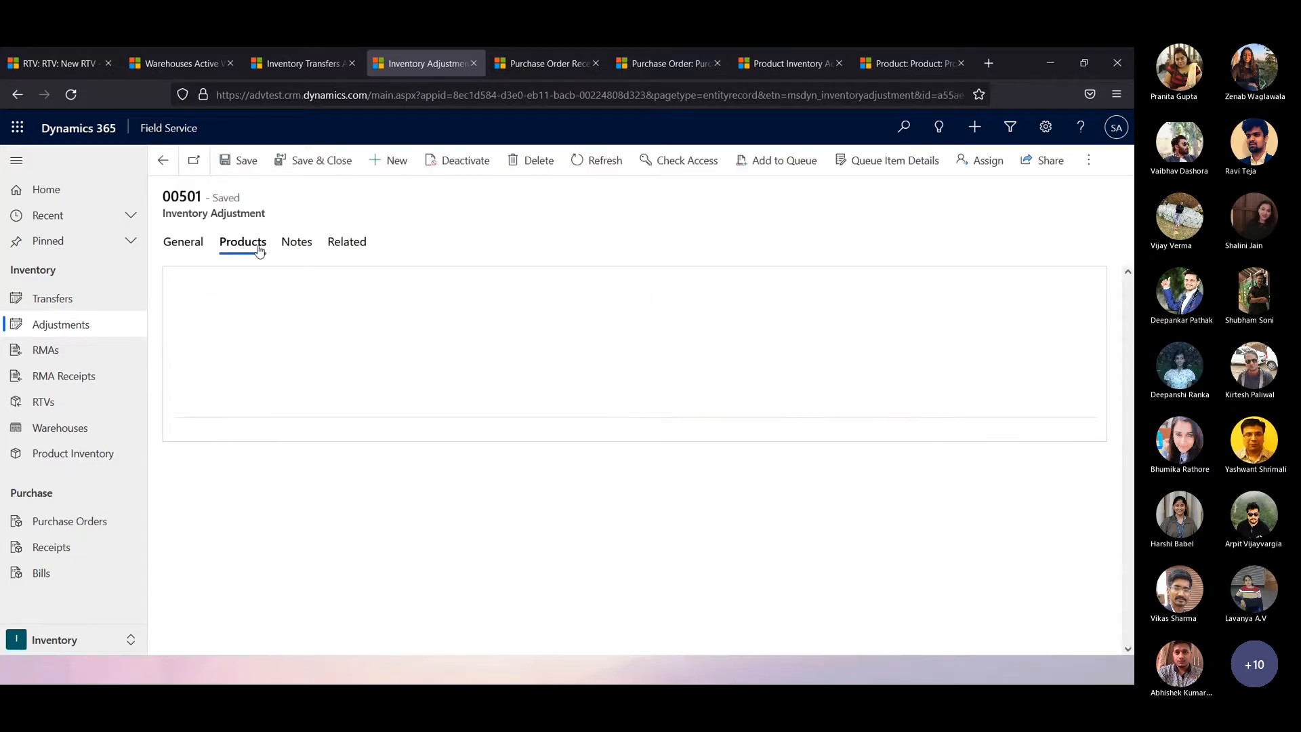
pyautogui.click(893, 288)
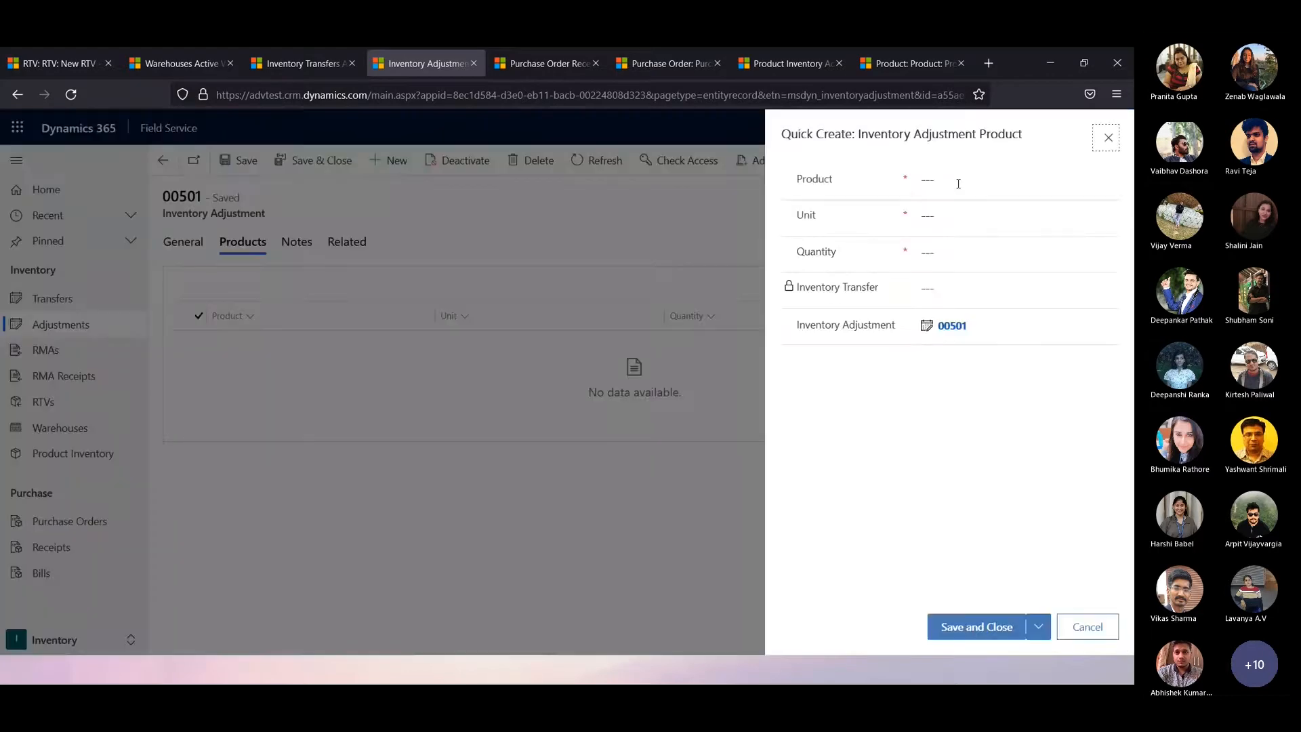
pyautogui.click(1108, 182)
pyautogui.click(1108, 182)
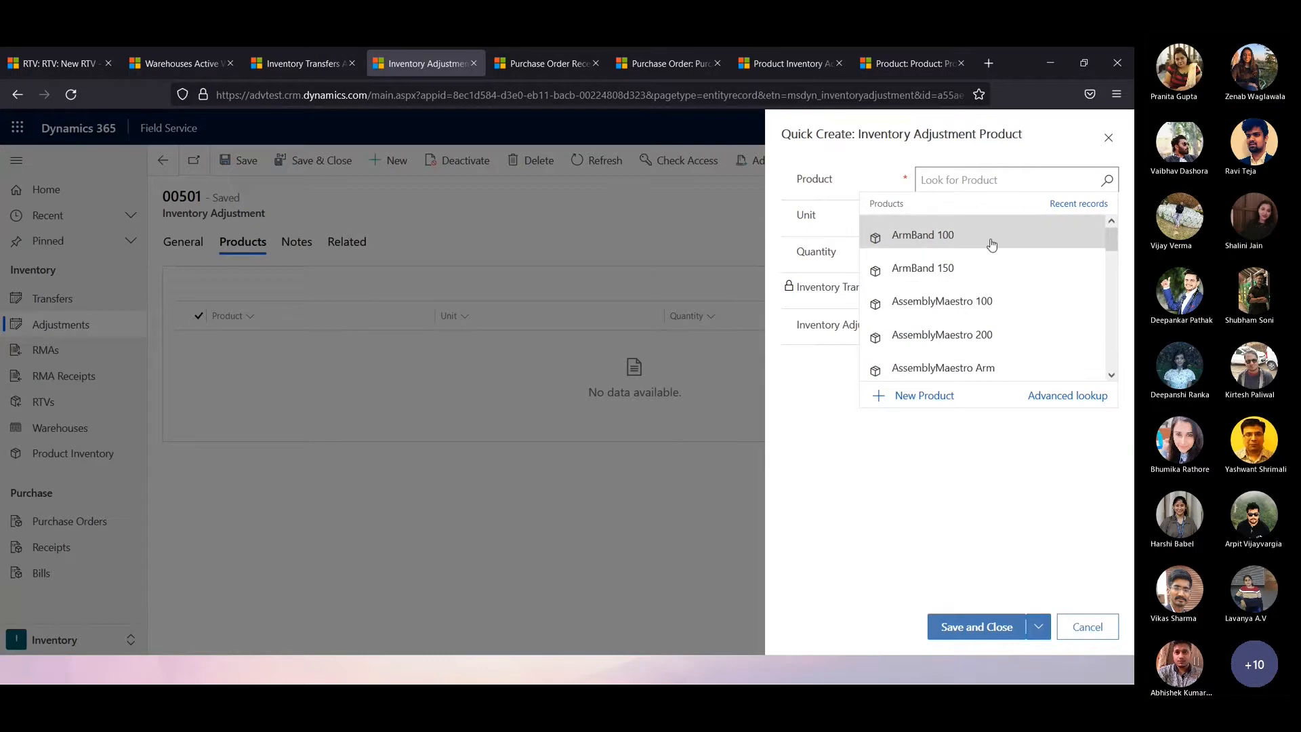
pyautogui.click(986, 239)
pyautogui.click(955, 223)
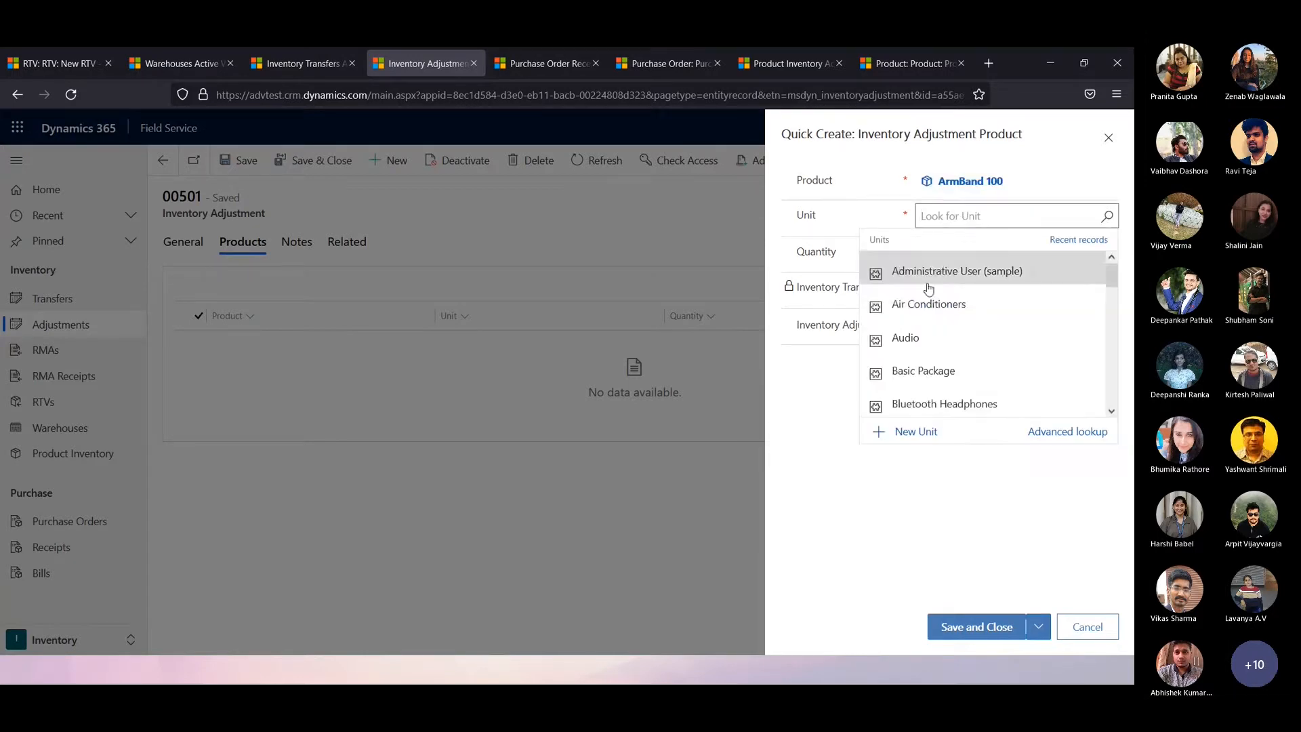
pyautogui.click(904, 372)
pyautogui.click(996, 258)
pyautogui.write('20')
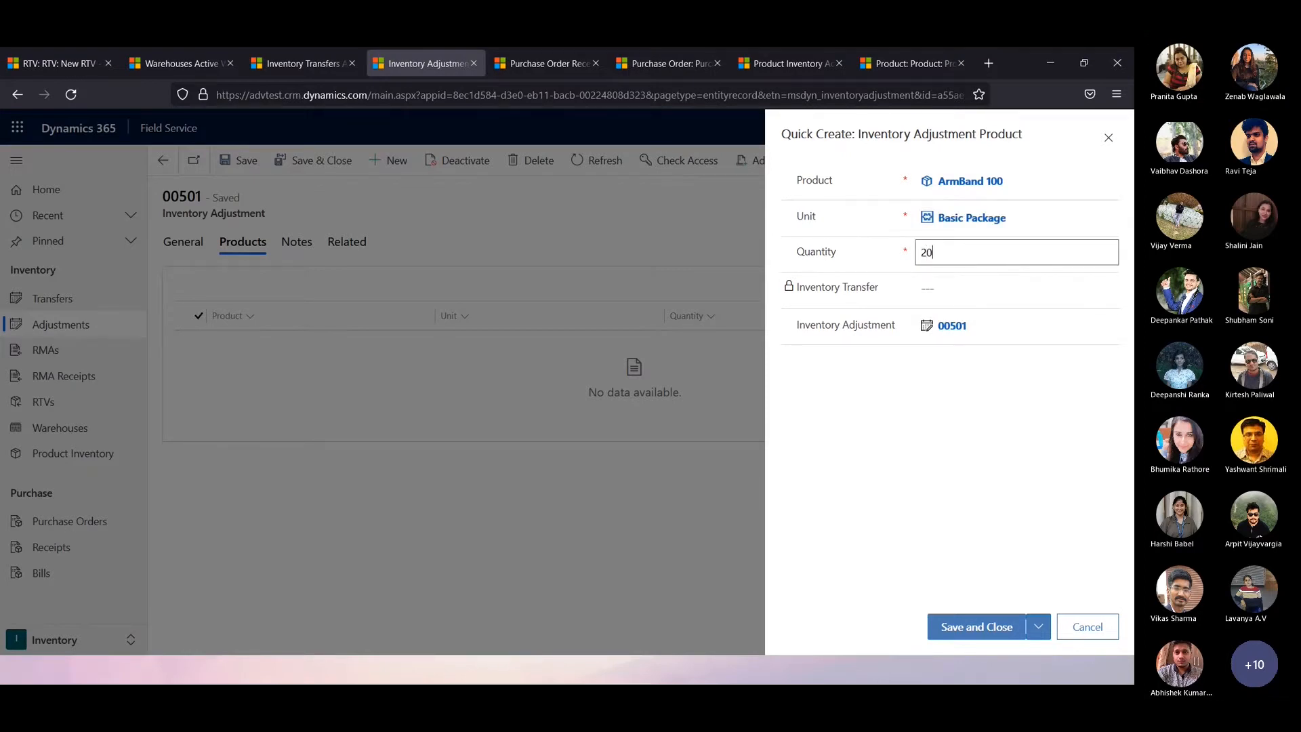
pyautogui.click(972, 625)
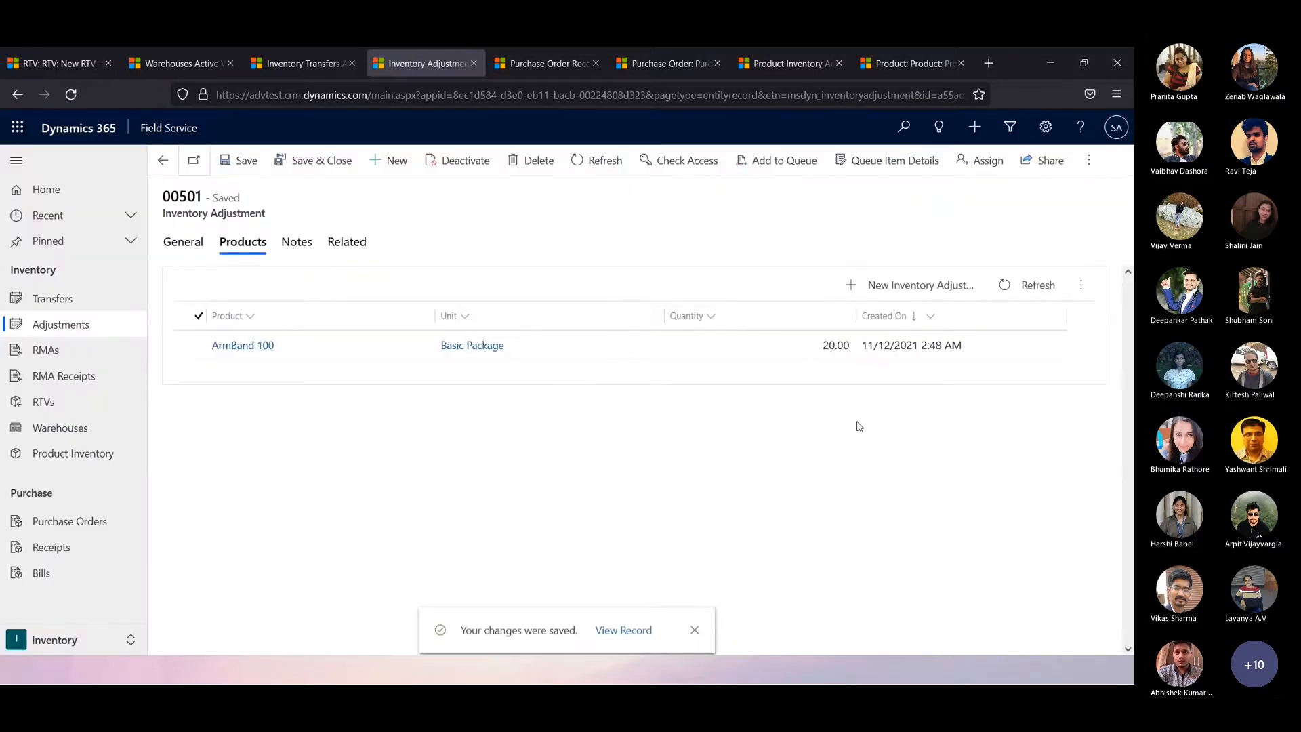
# Refresh the active product inventory and check how the adjustment affects ArmBand 100's quantities in the Main warehouse.
pyautogui.click(777, 65)
pyautogui.click(95, 408)
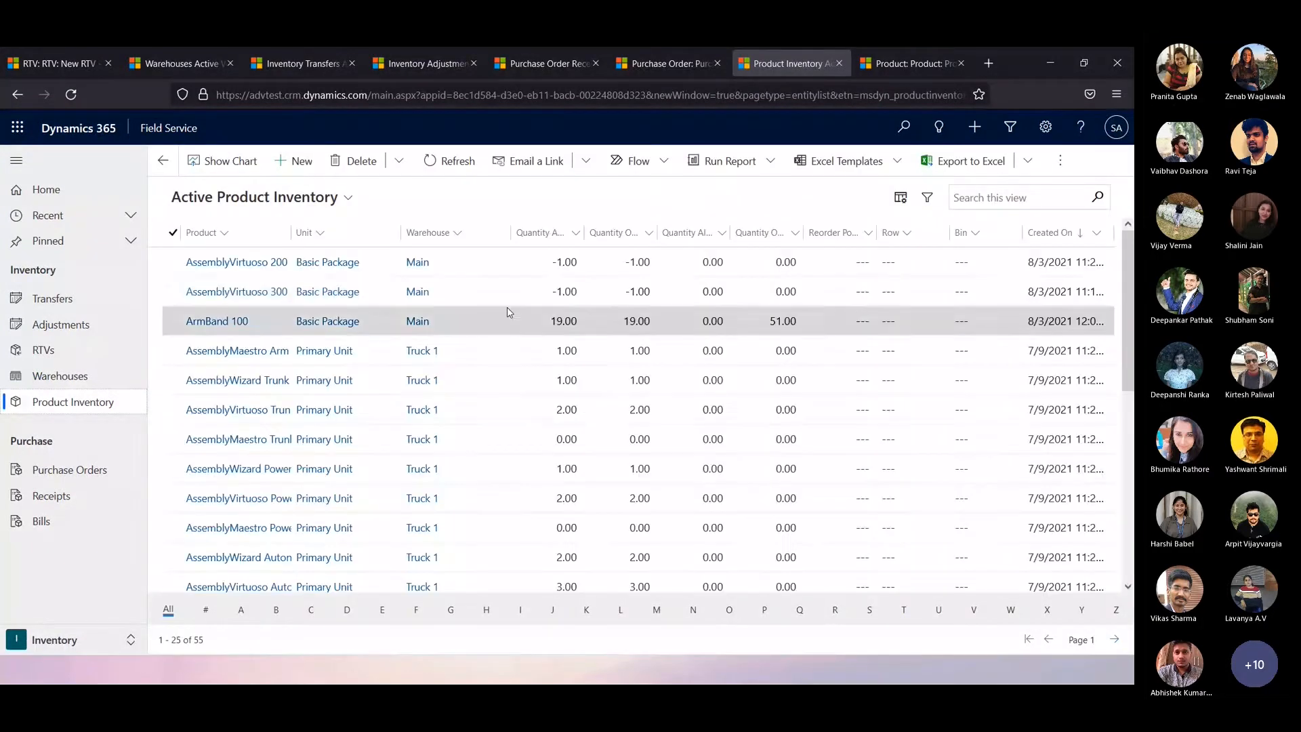
pyautogui.click(456, 160)
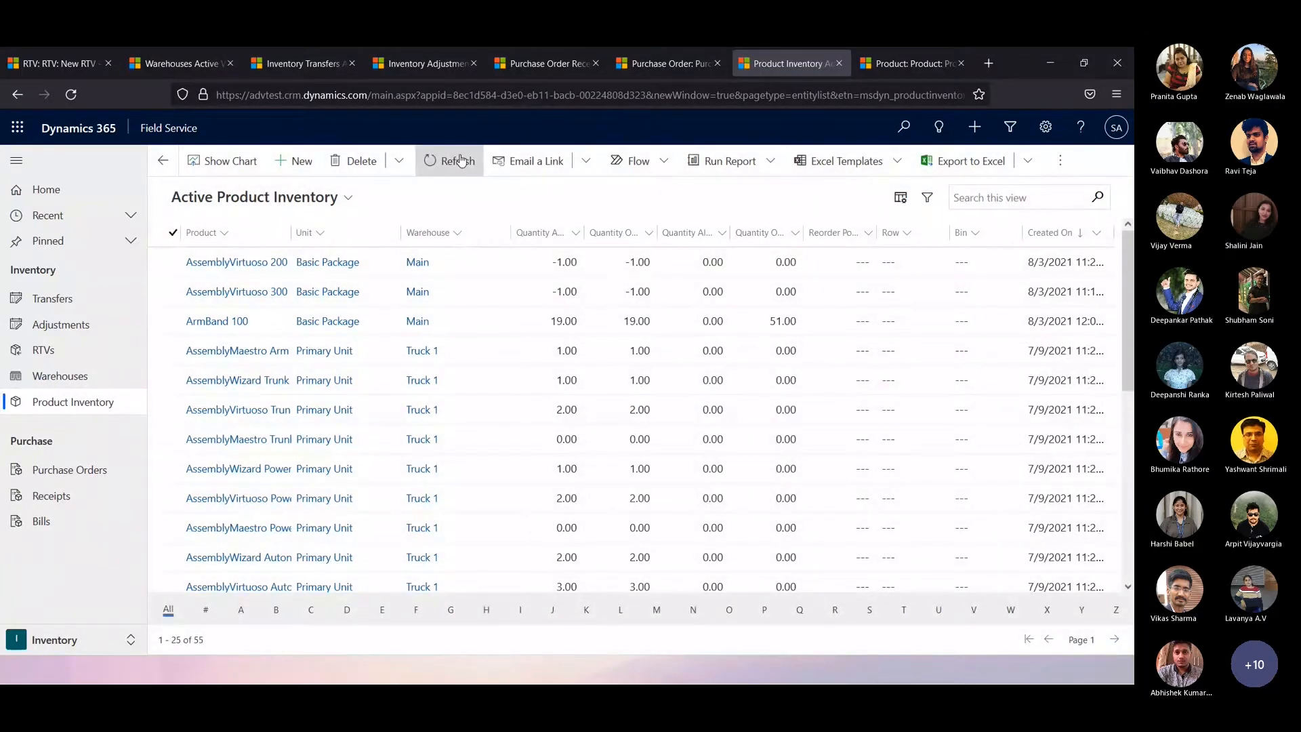
pyautogui.click(459, 159)
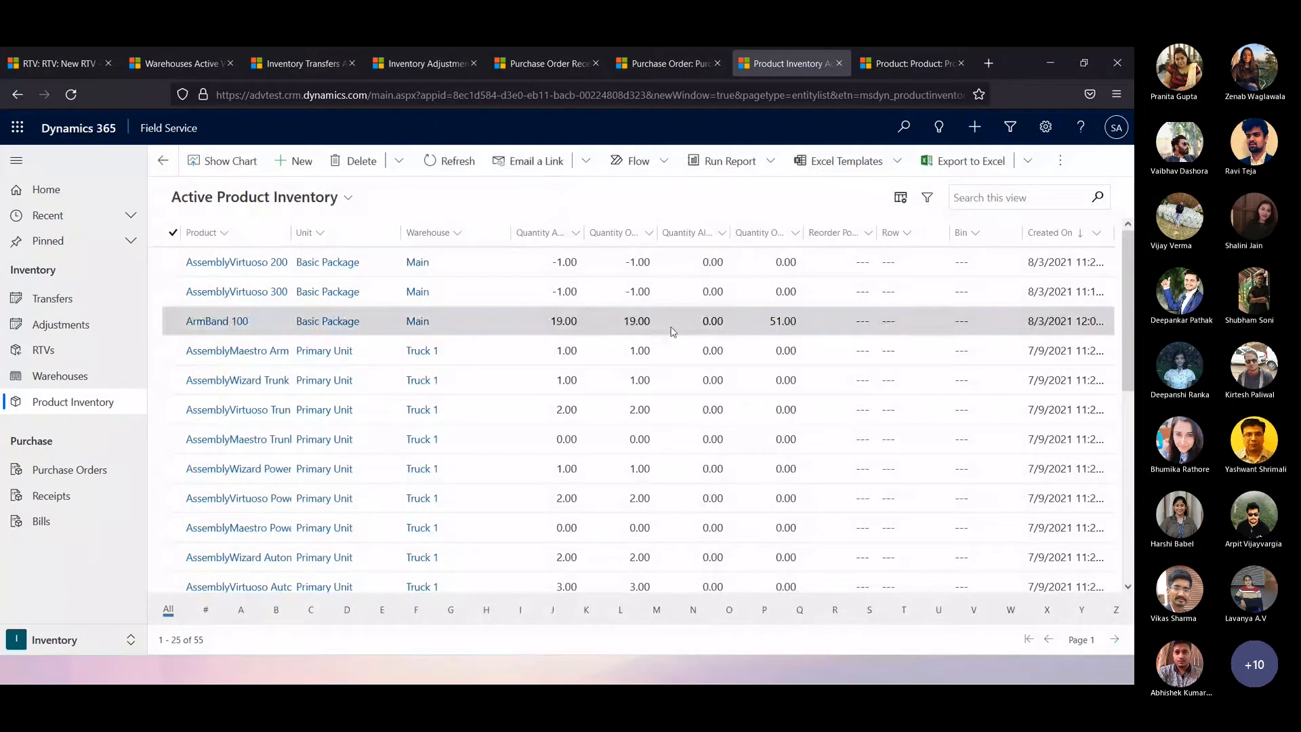
pyautogui.click(673, 331)
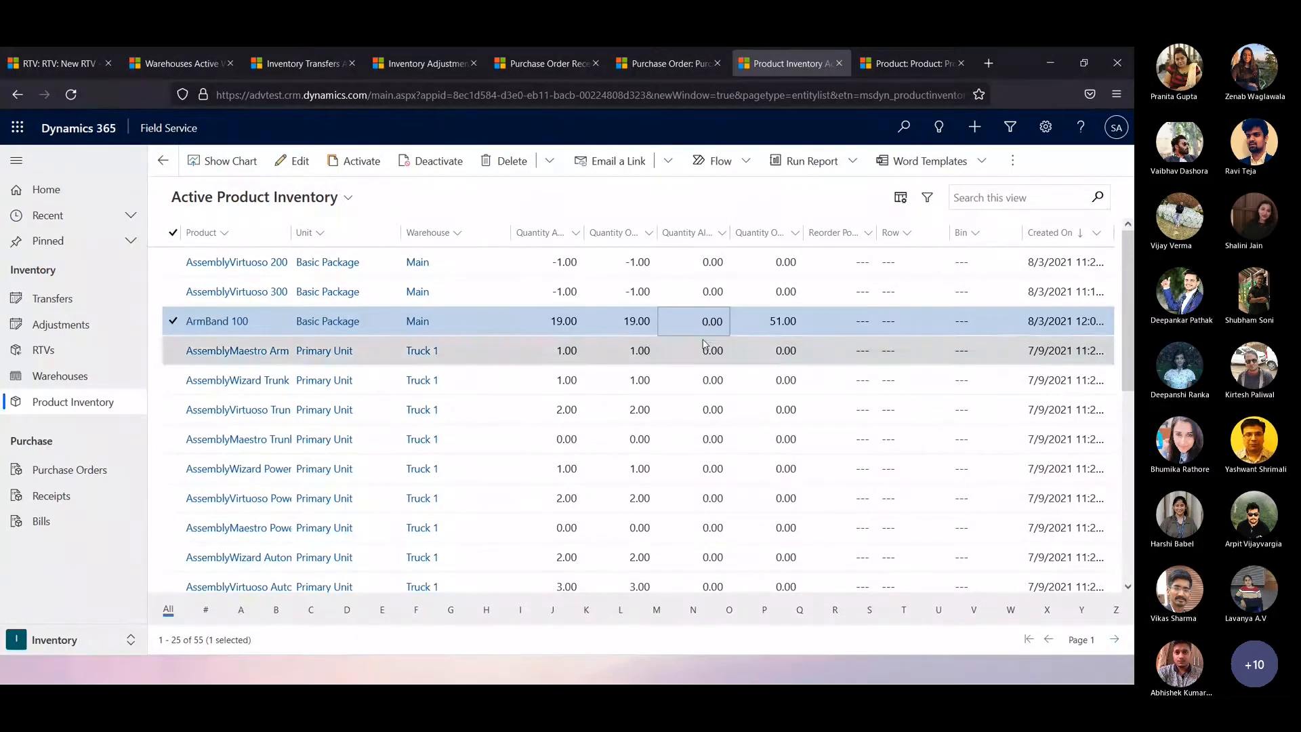
# Create and save an inventory transfer from warehouse Main to Van101, and open a new adjustment product entry for it.
pyautogui.click(307, 66)
pyautogui.click(677, 462)
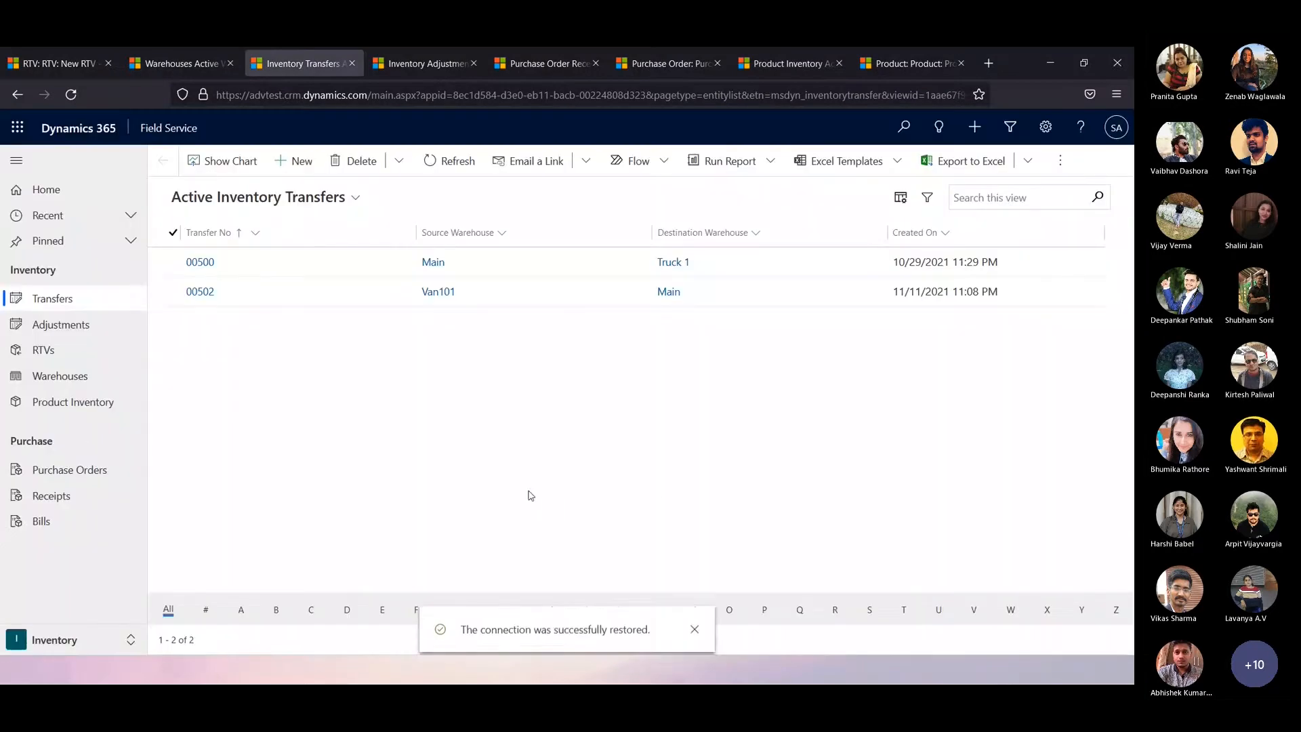
pyautogui.click(293, 162)
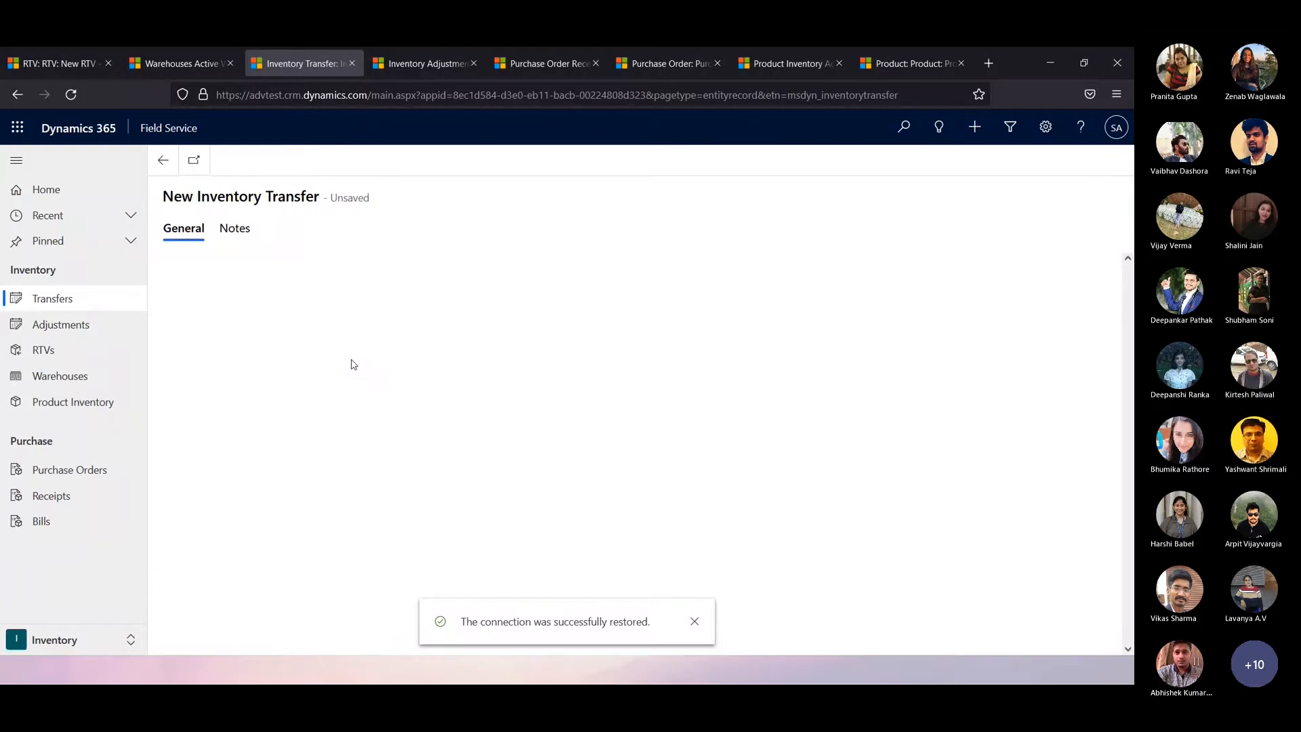
pyautogui.click(413, 305)
pyautogui.click(608, 311)
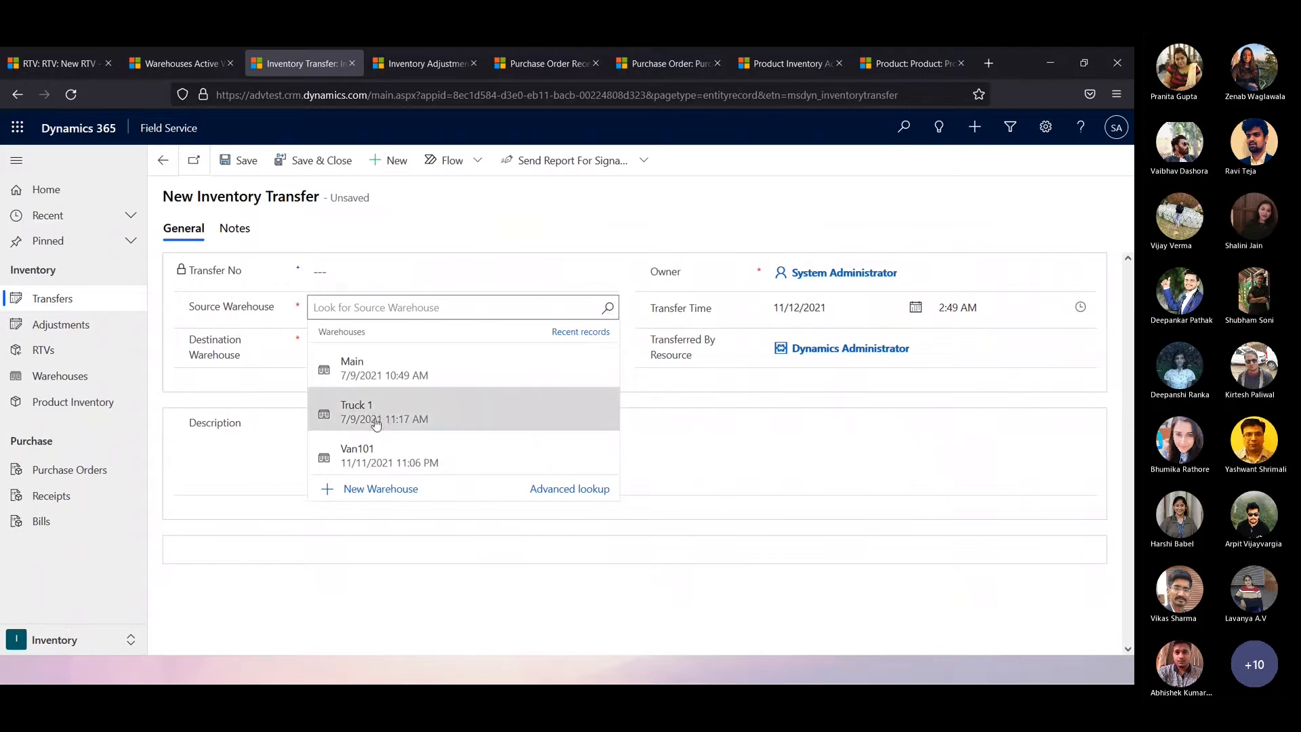
pyautogui.click(398, 374)
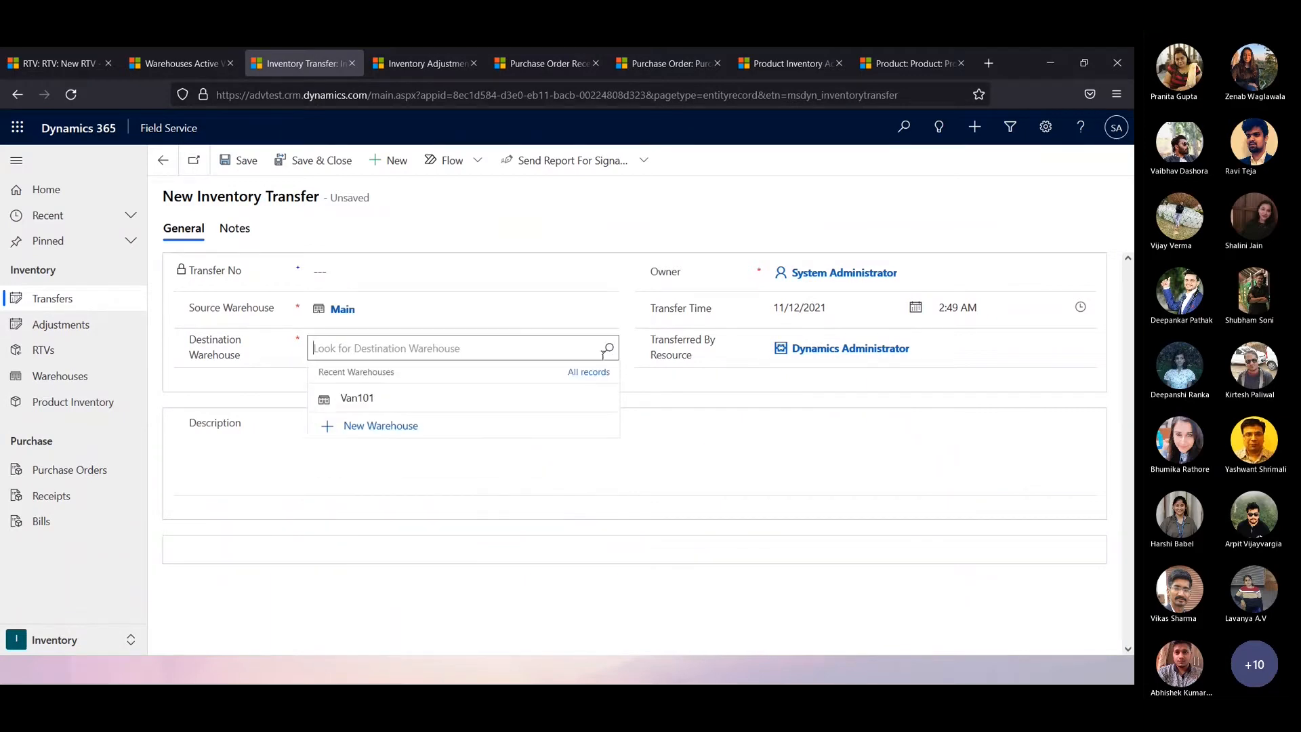
pyautogui.click(606, 353)
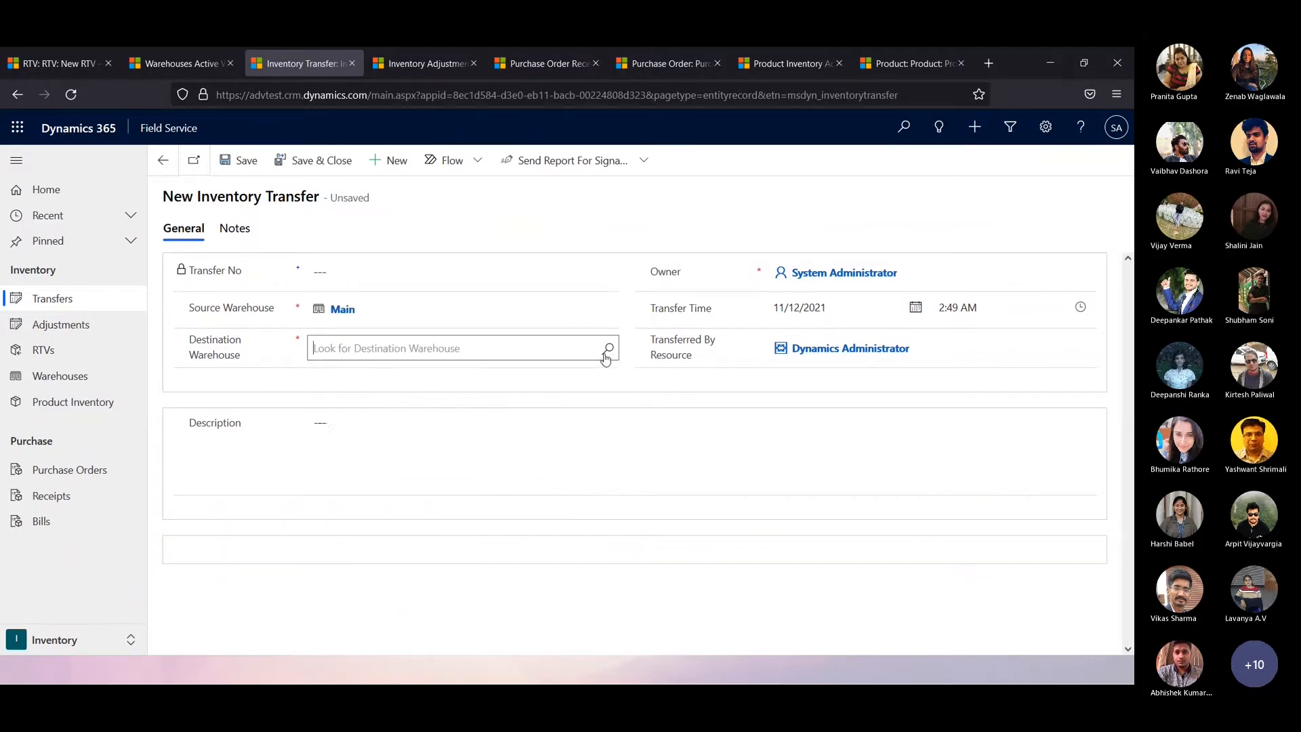
pyautogui.click(497, 510)
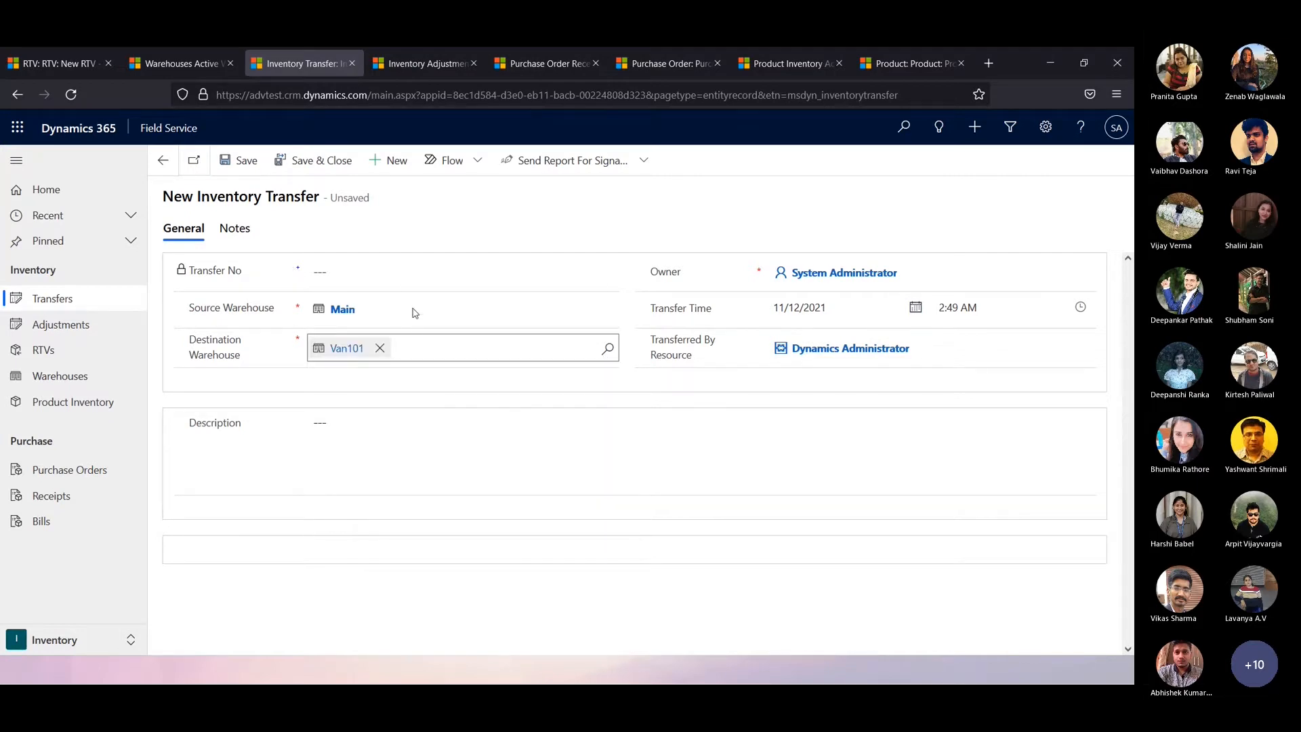
pyautogui.click(245, 176)
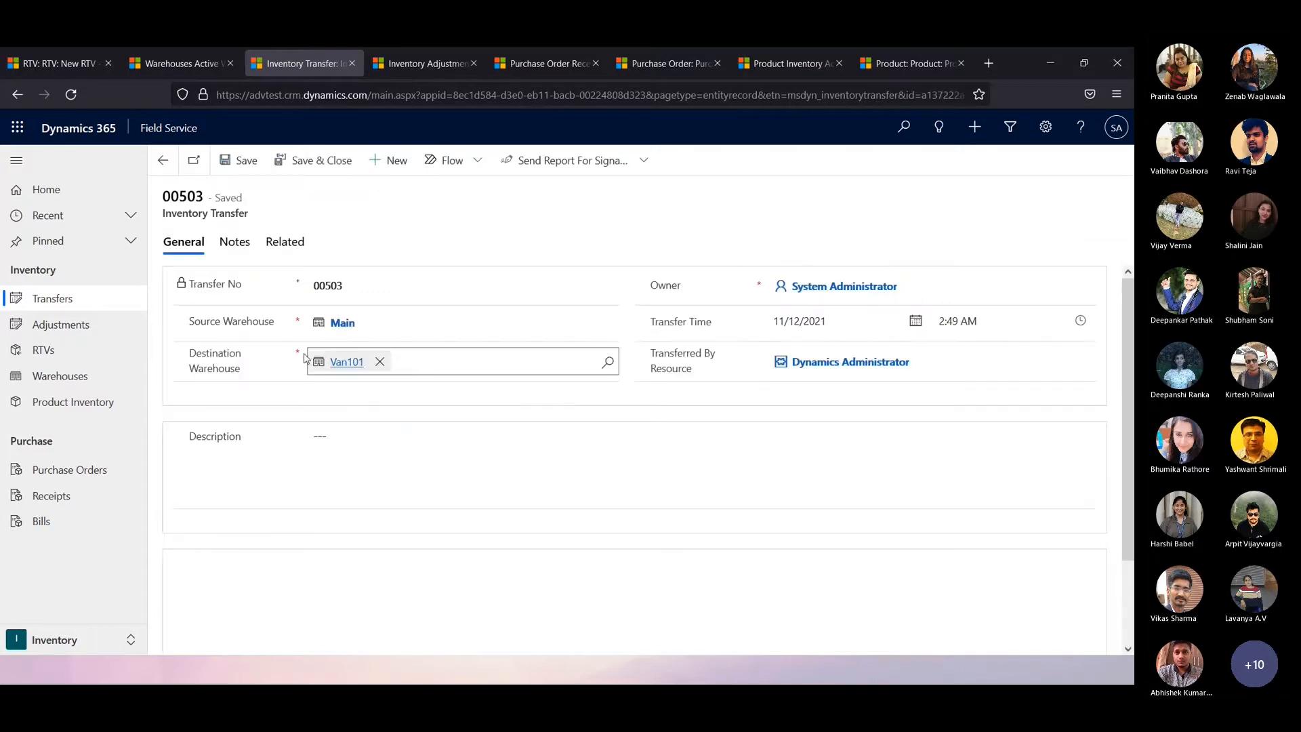
pyautogui.scroll(-2, 362, 531)
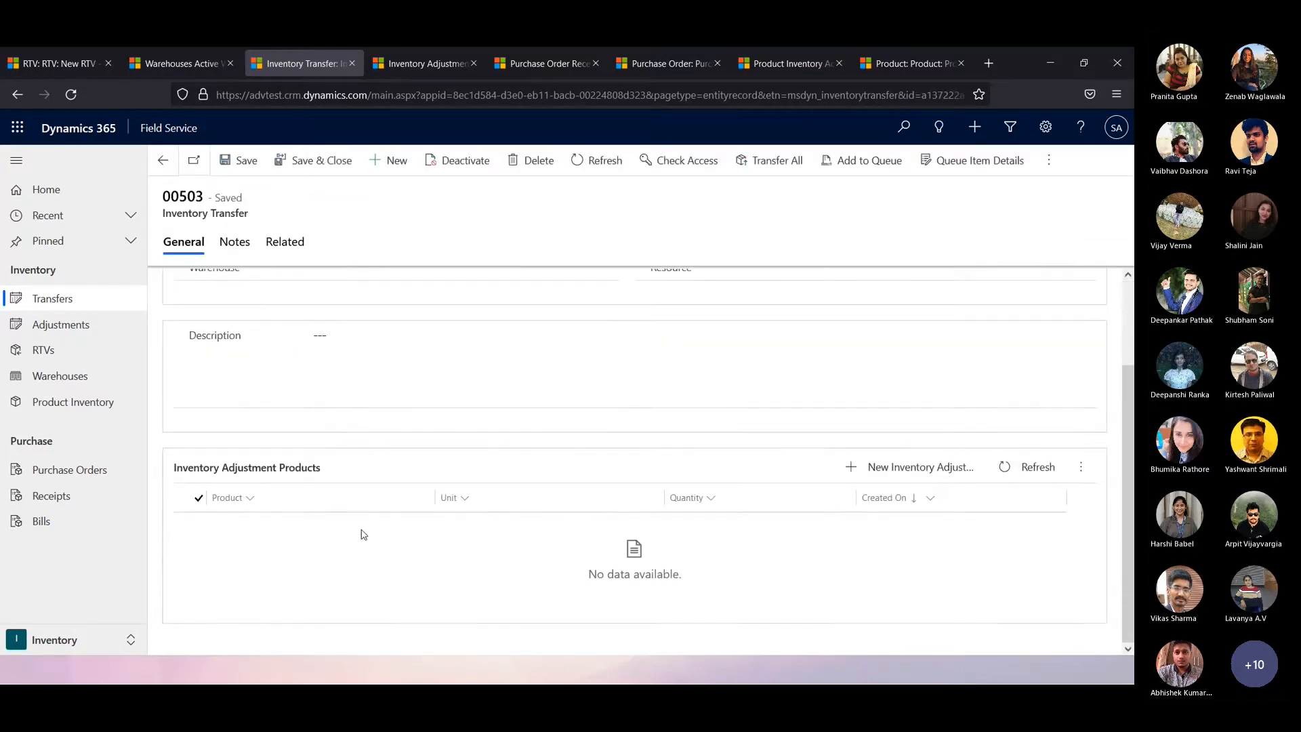
pyautogui.click(899, 468)
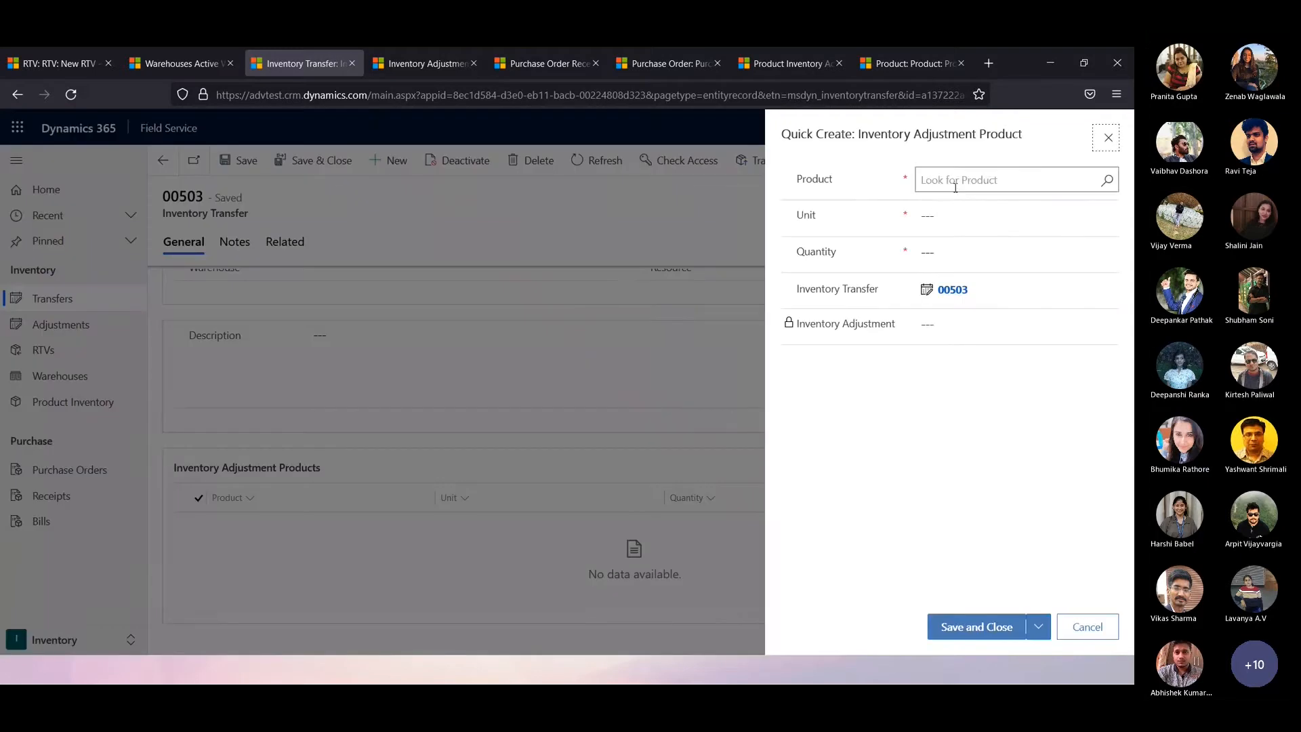
pyautogui.click(944, 180)
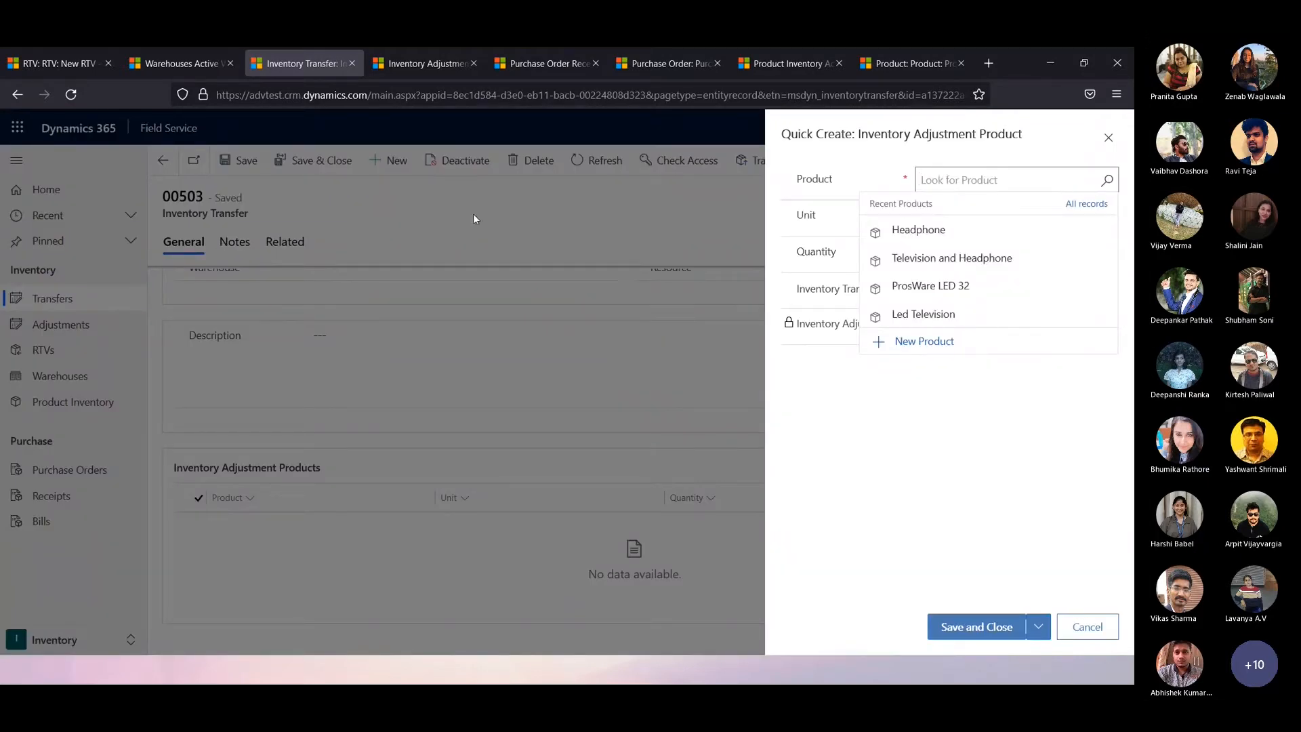
pyautogui.click(968, 235)
pyautogui.click(1104, 217)
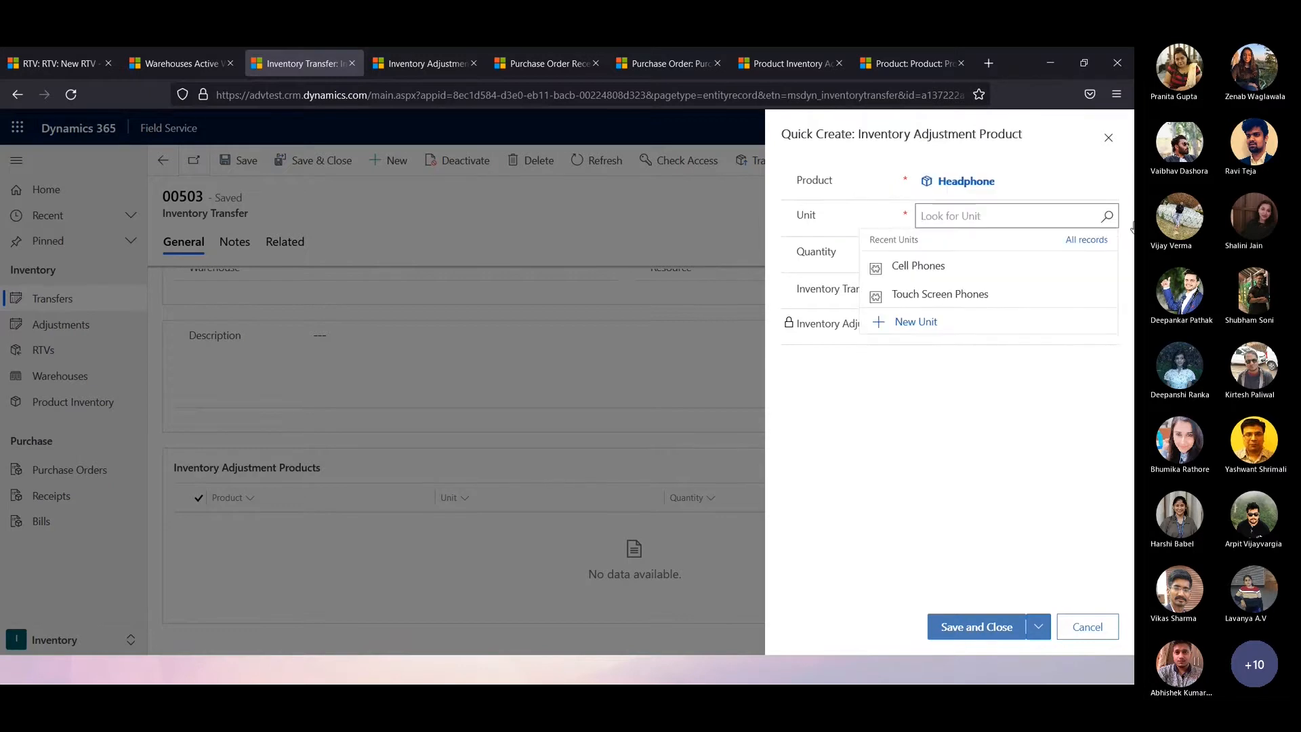
pyautogui.click(1102, 217)
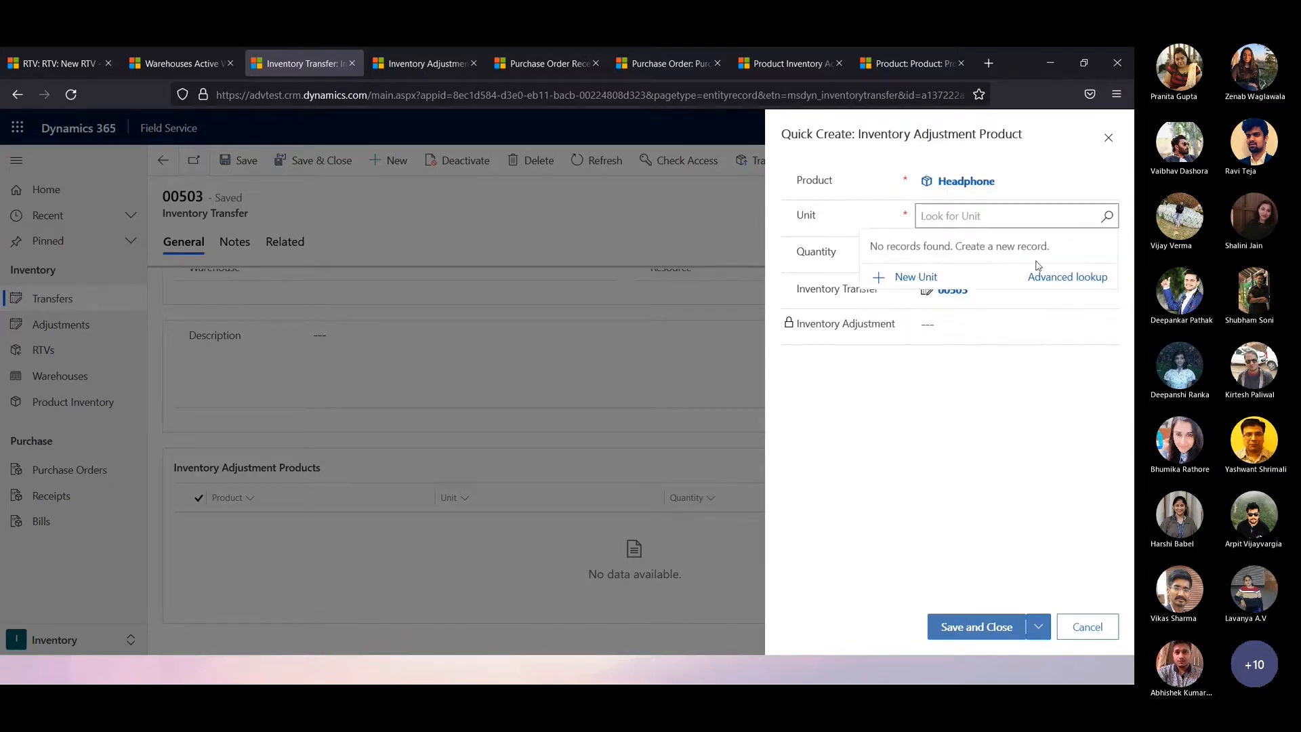
pyautogui.click(1008, 181)
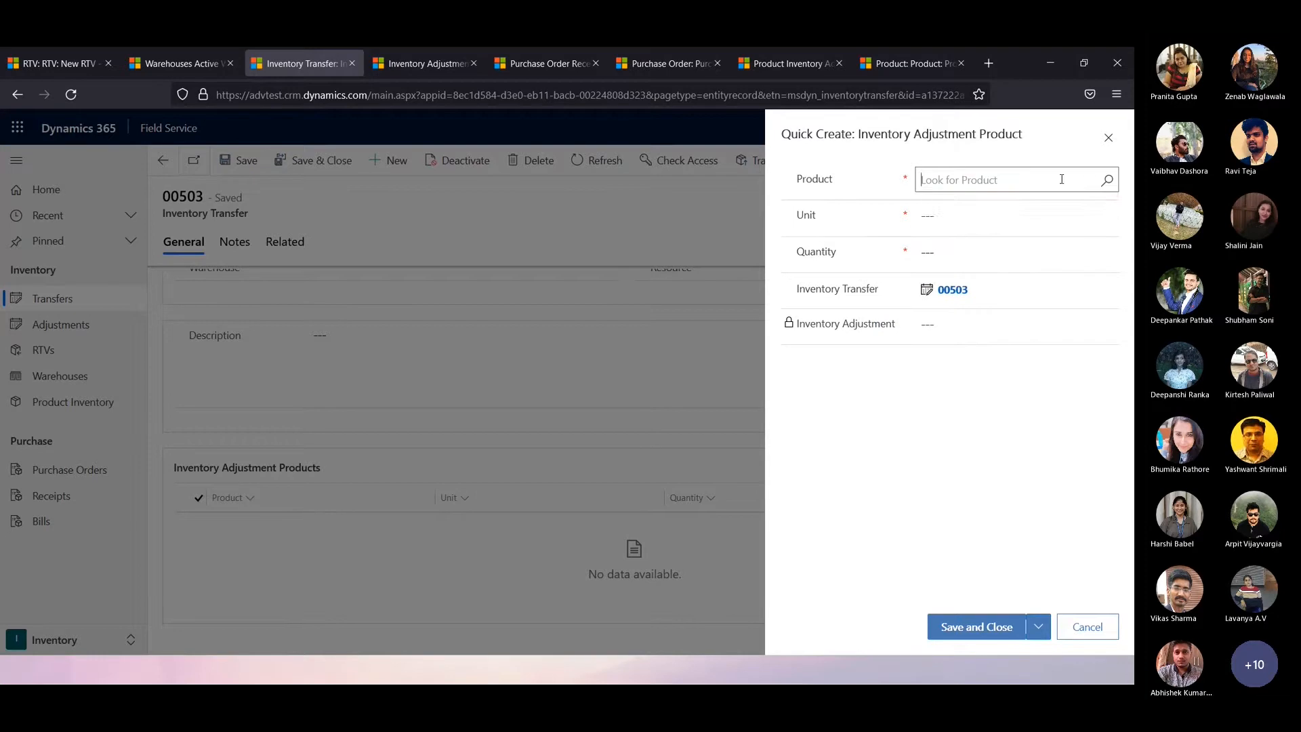
# Add ArmBand 100 to the inventory transfer's products with unit Basic Package and quantity 10, and save the entry.
pyautogui.click(1105, 183)
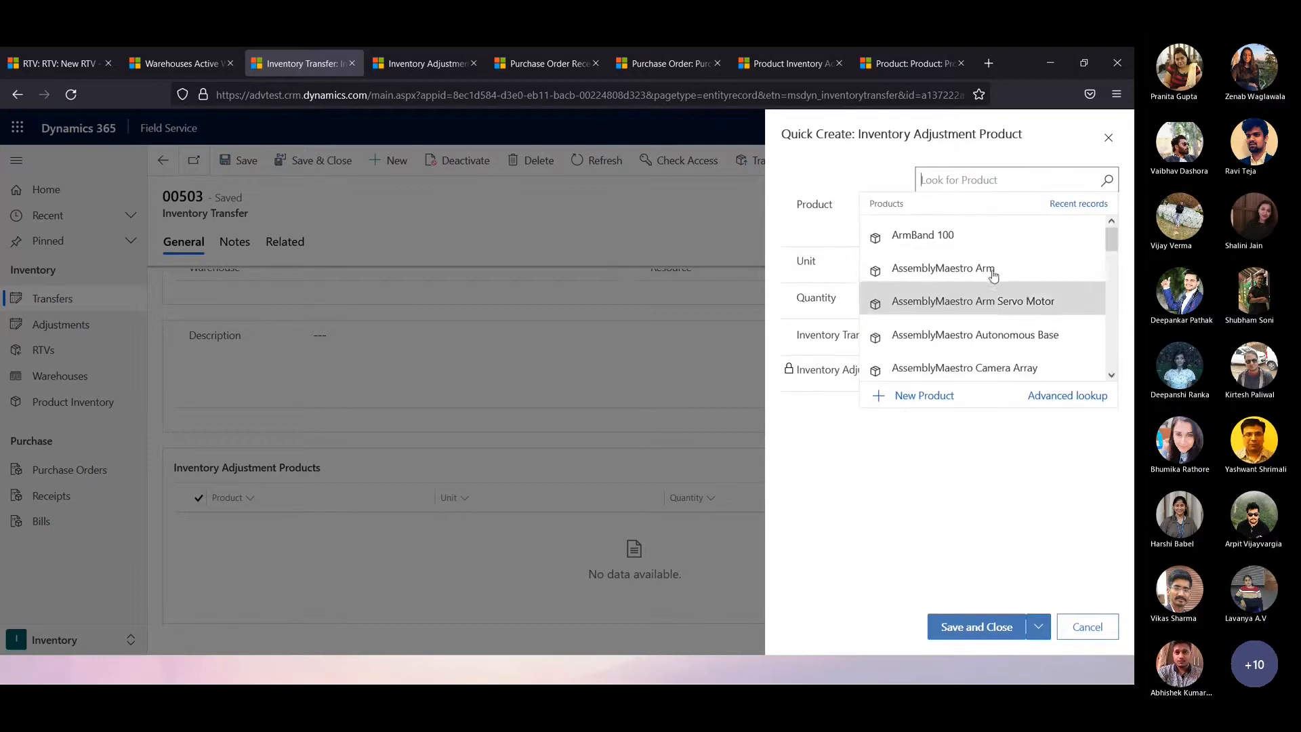
pyautogui.click(1002, 232)
pyautogui.click(1104, 216)
pyautogui.click(1103, 217)
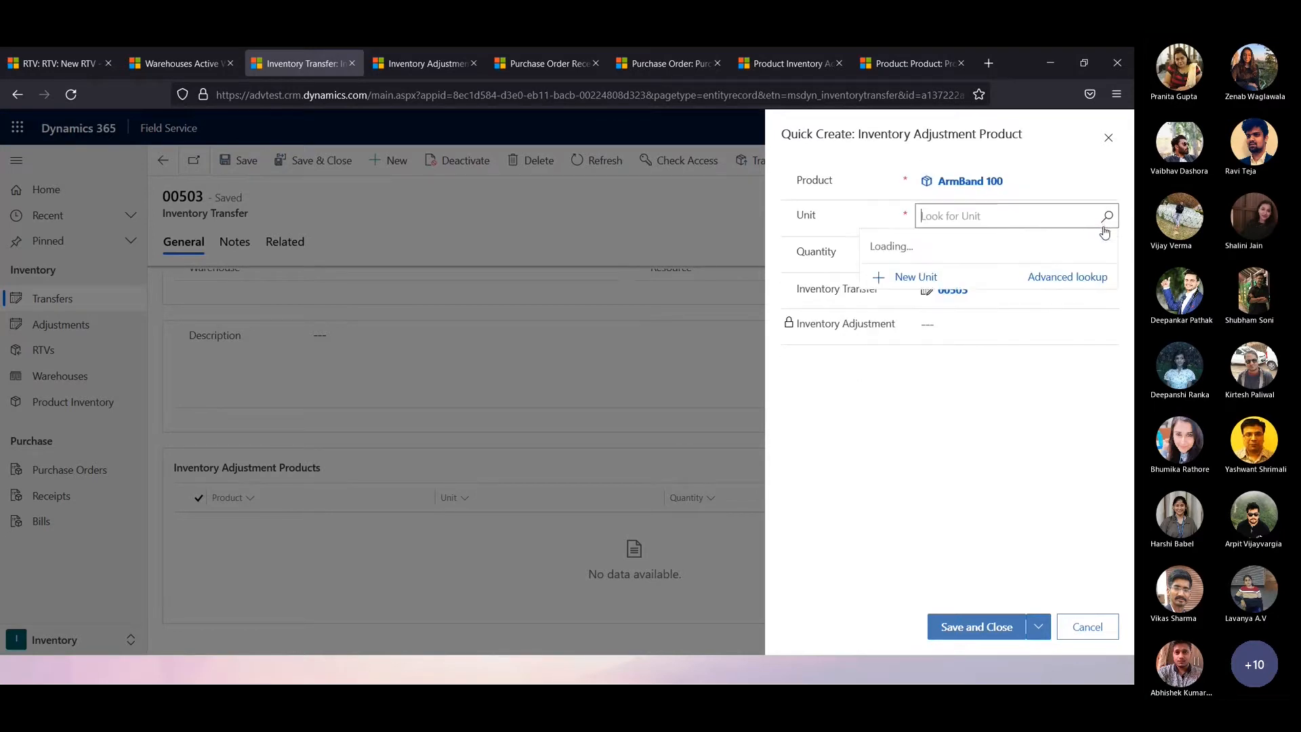
pyautogui.click(1003, 279)
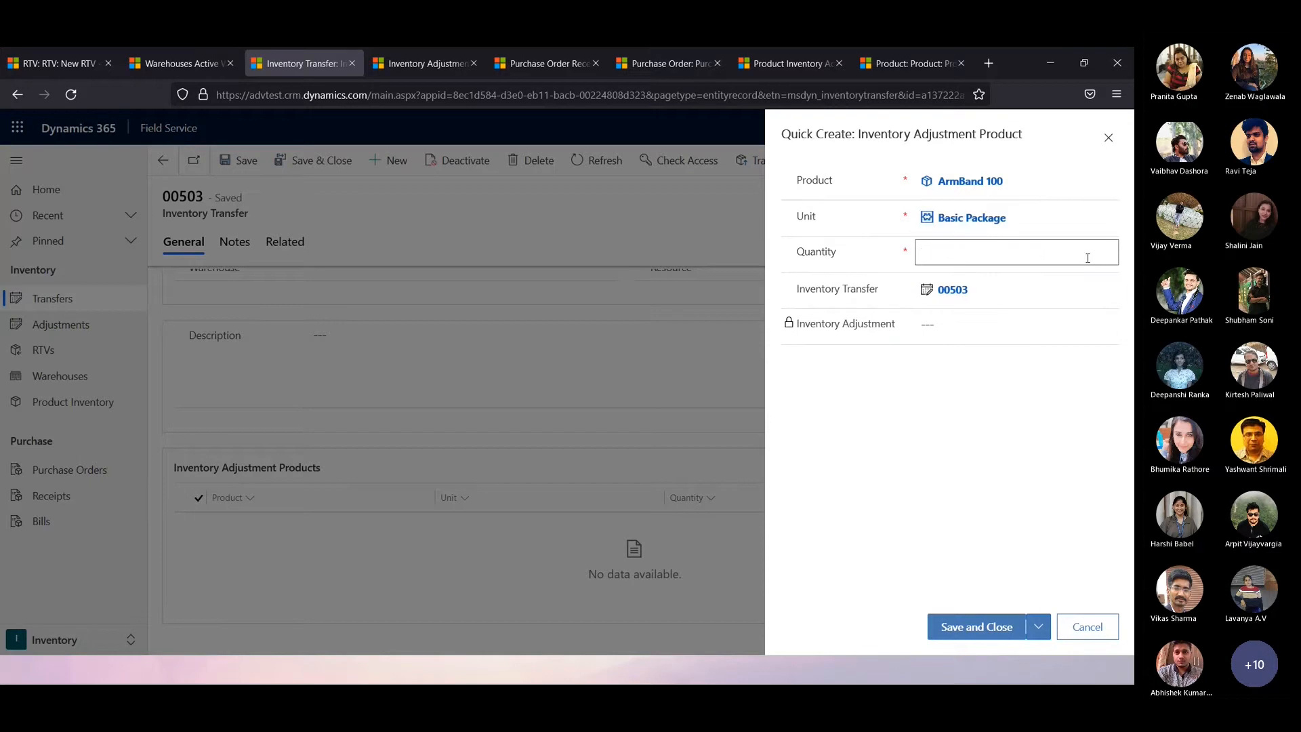
pyautogui.write('10')
pyautogui.click(939, 627)
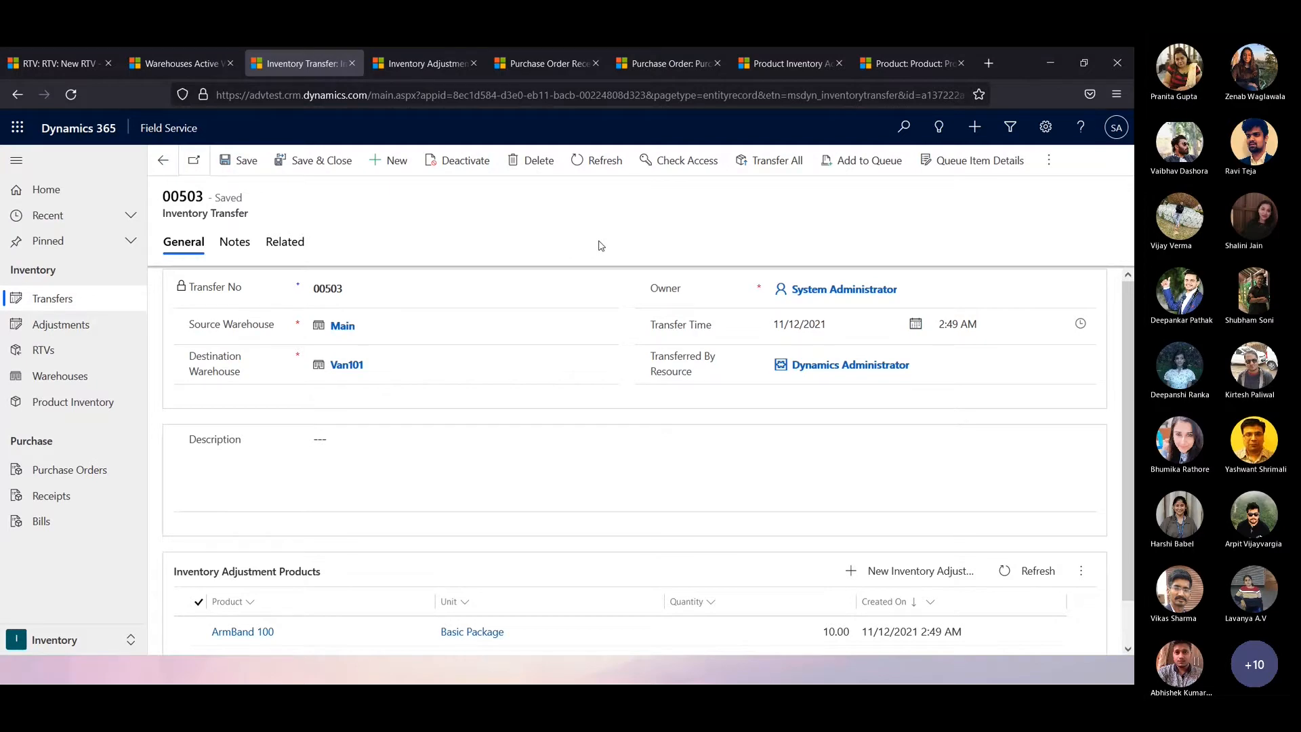
# Compare the inventory adjustment's general details with the inventory transfer's warehouses and its inventory adjustment products.
pyautogui.hotkey('ctrl', 'Tab')
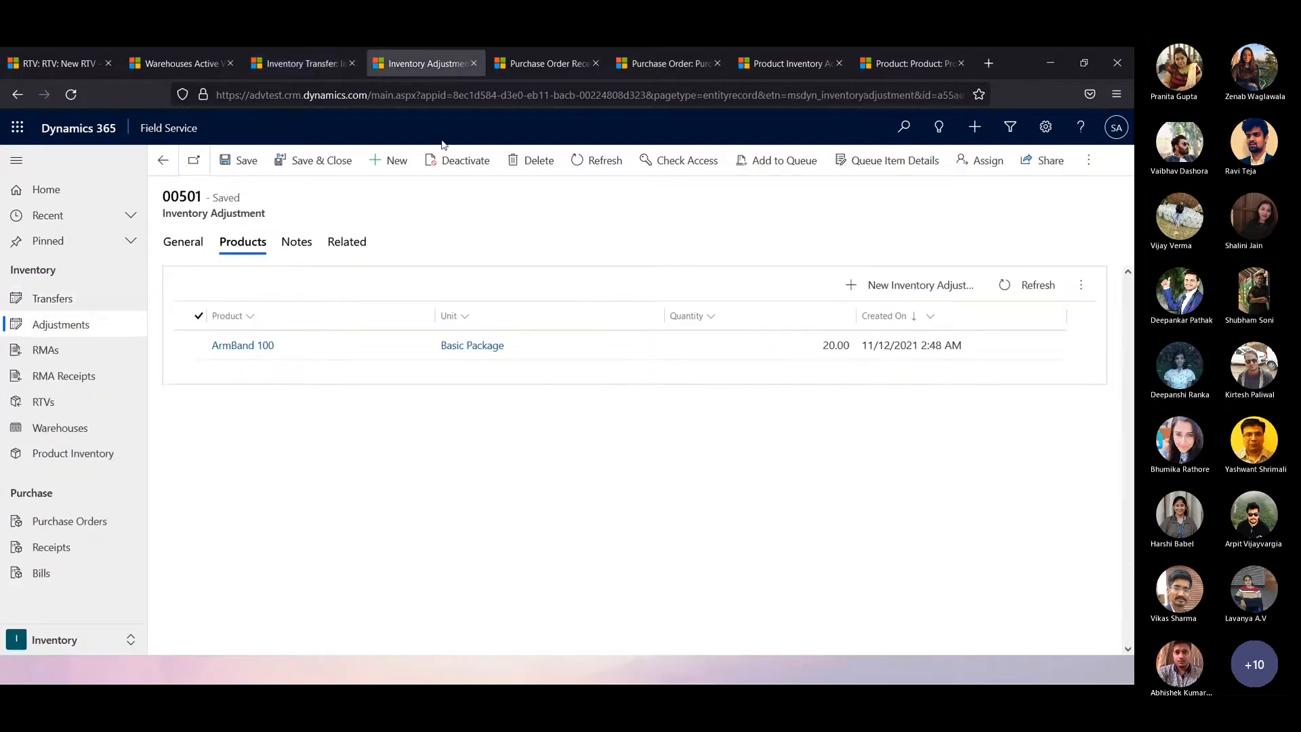
pyautogui.click(203, 247)
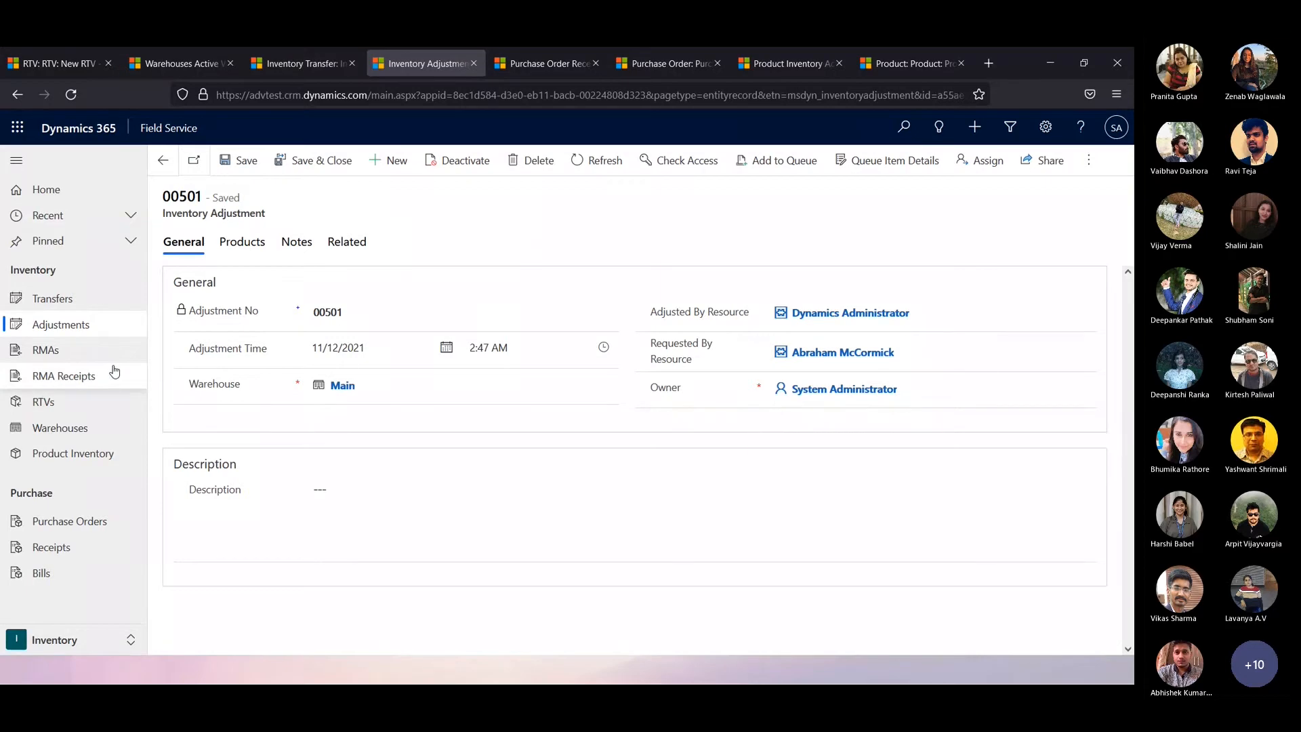
pyautogui.click(286, 68)
pyautogui.moveTo(175, 571); pyautogui.dragTo(346, 581)
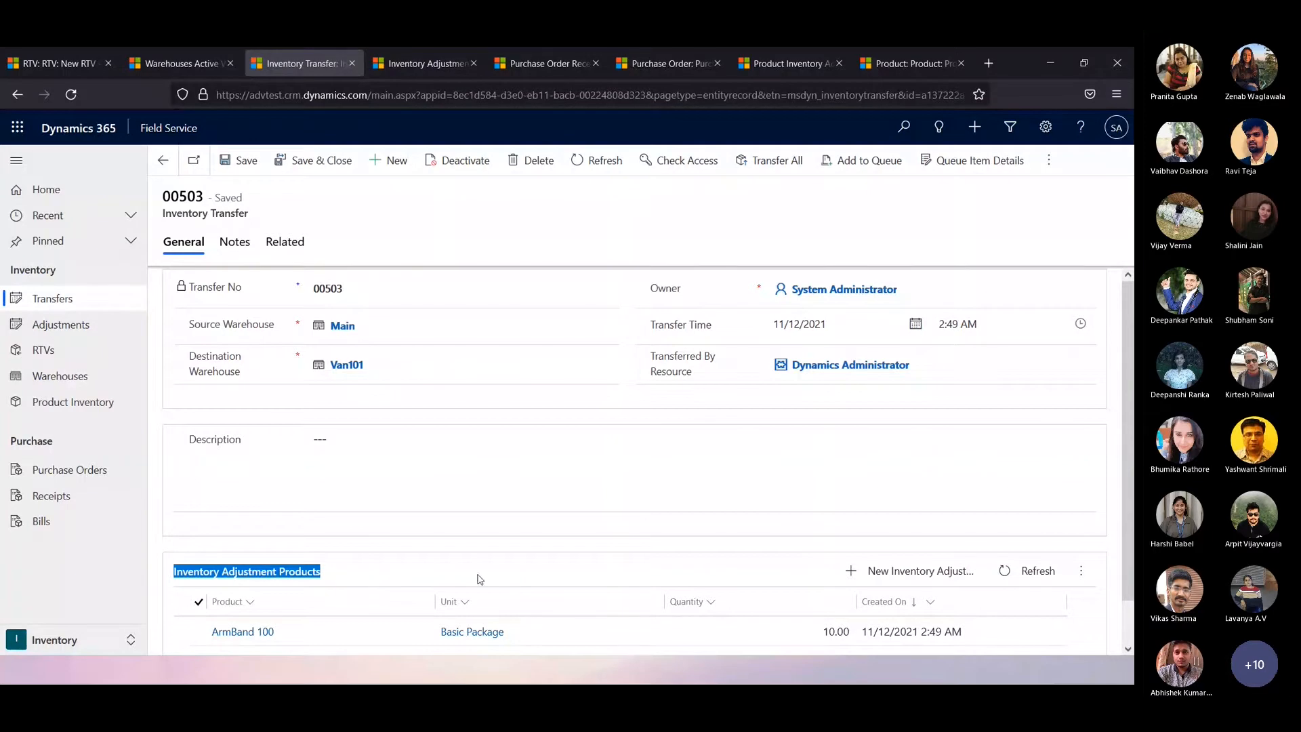
pyautogui.click(409, 237)
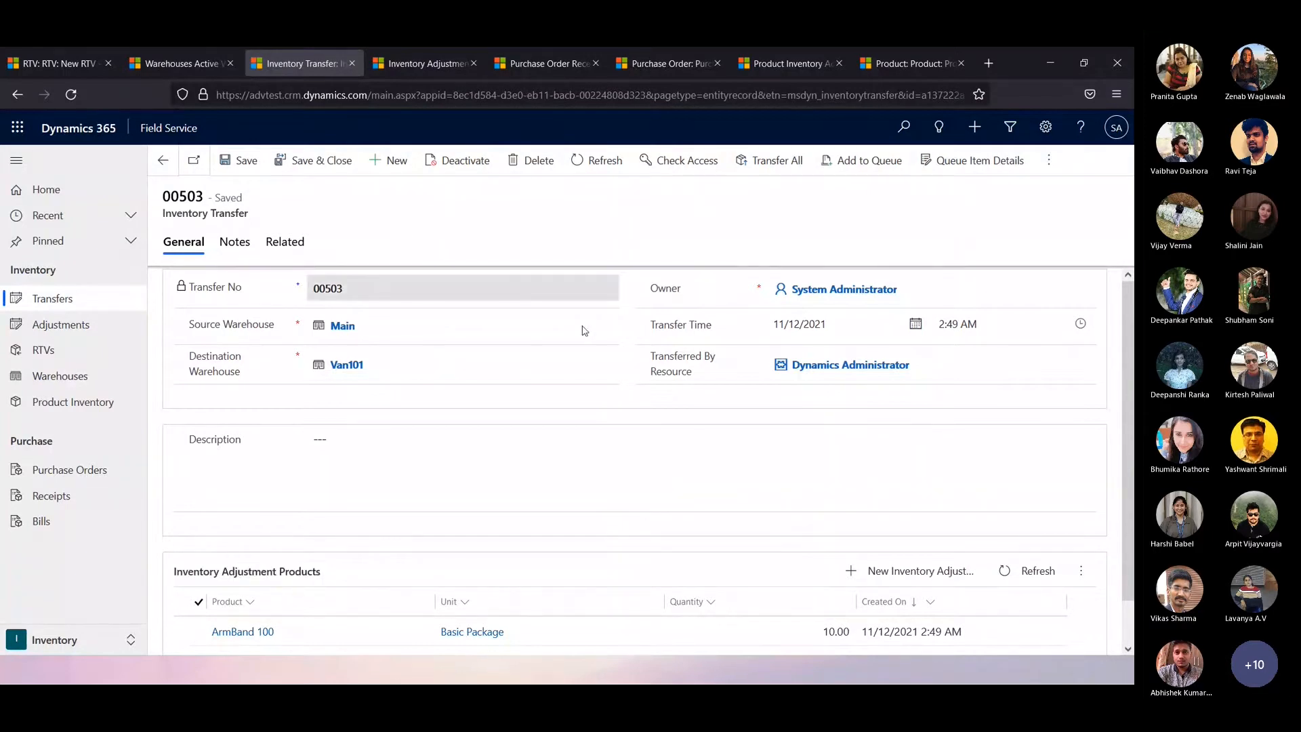
pyautogui.scroll(-1, 583, 331)
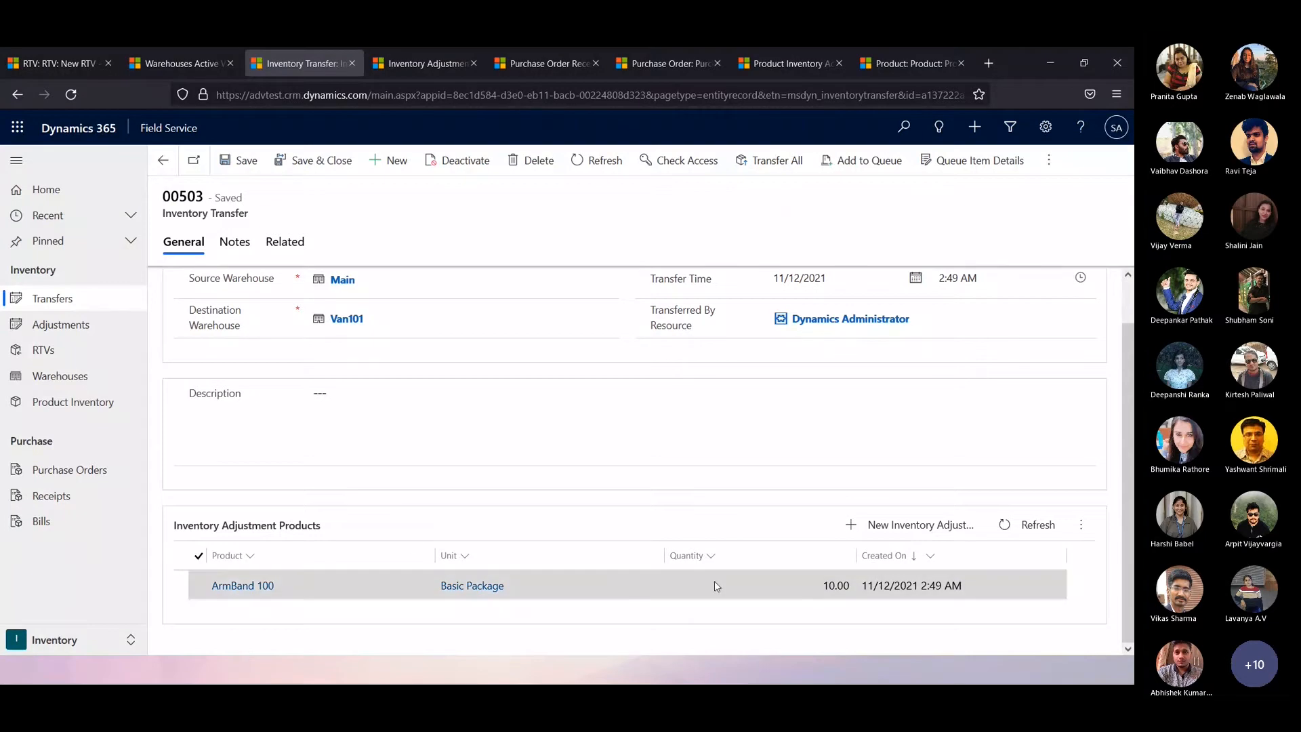
# Refresh the active product inventory, widen the Quantity On Hand column and check ArmBand 100's quantities in Van101 and Main.
pyautogui.click(644, 59)
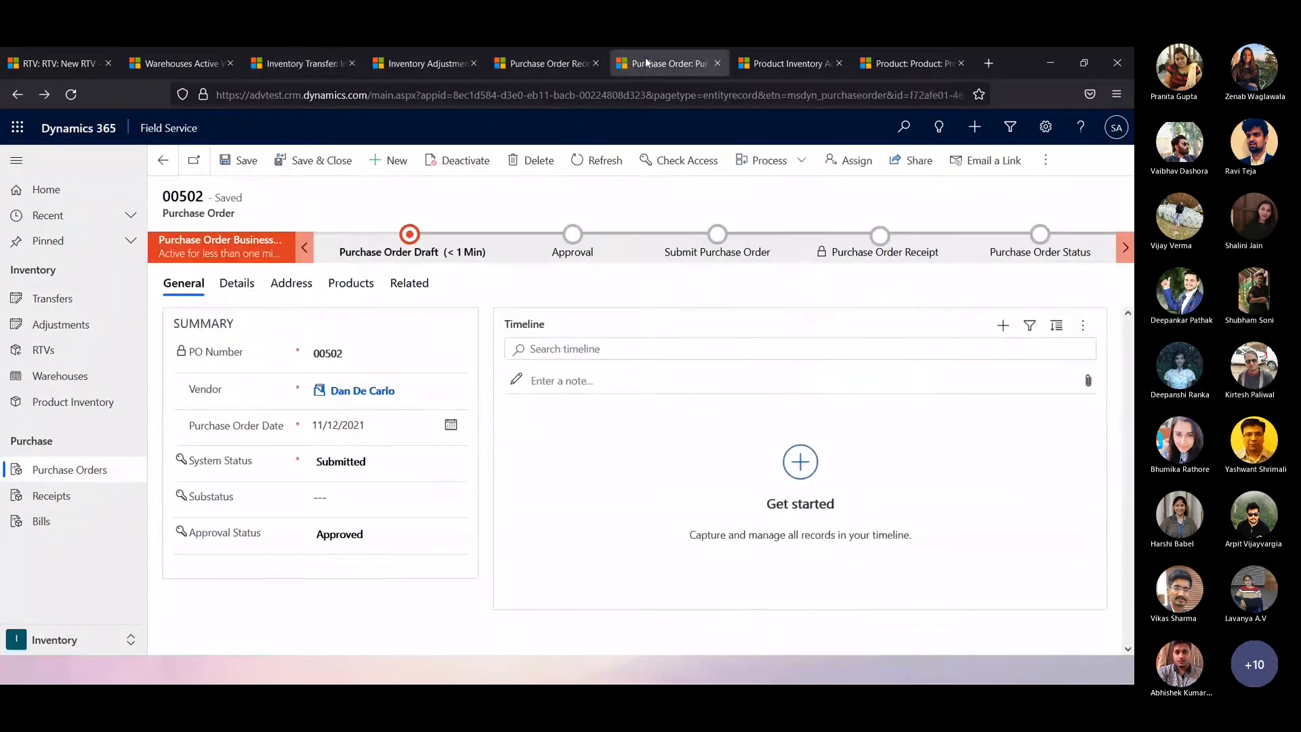
pyautogui.click(786, 63)
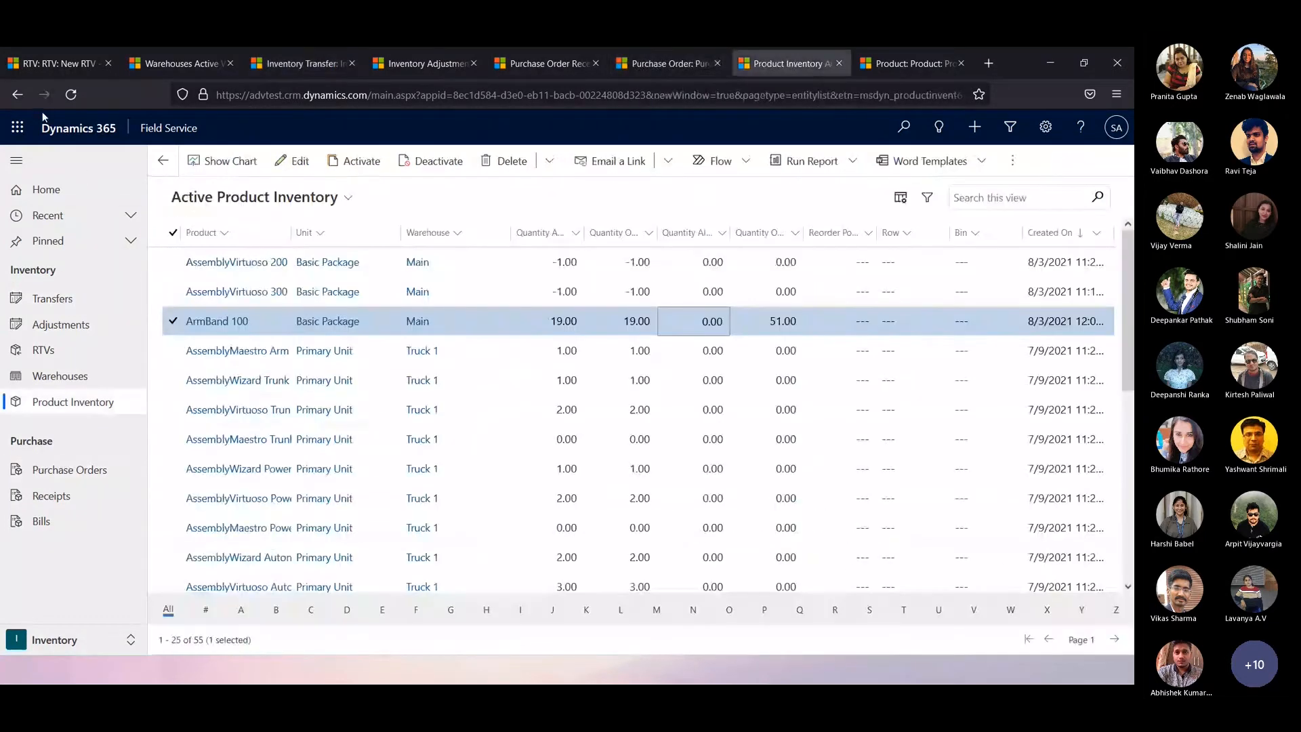
pyautogui.click(70, 94)
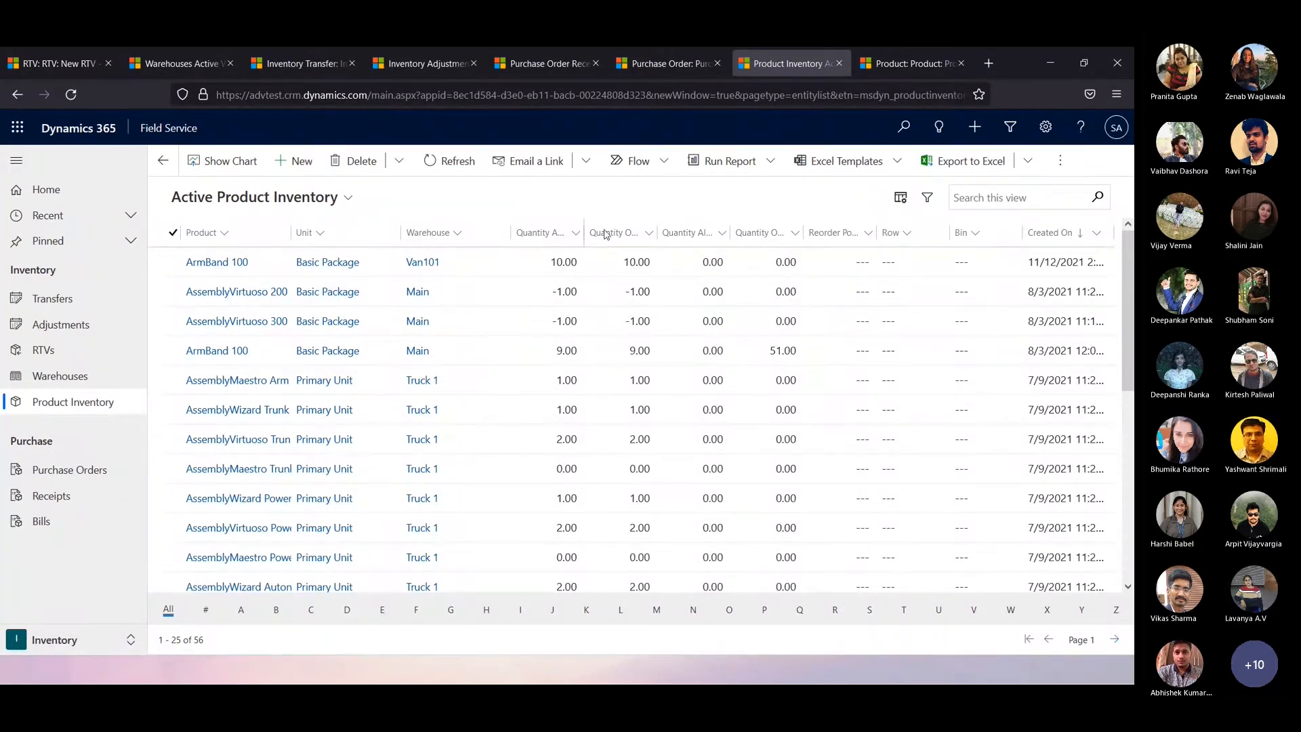
pyautogui.moveTo(657, 237); pyautogui.dragTo(742, 243)
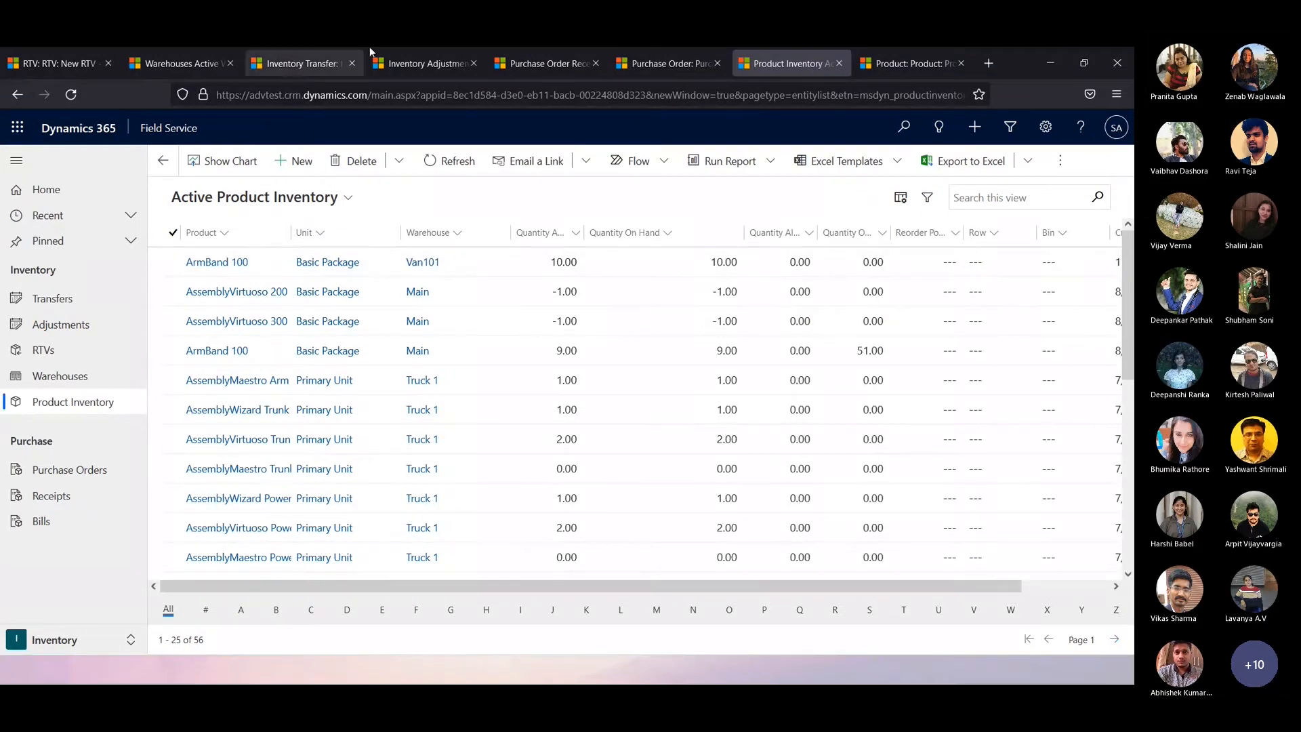
# Review the product lines of the inventory adjustment and return to the inventory transfer record.
pyautogui.click(401, 62)
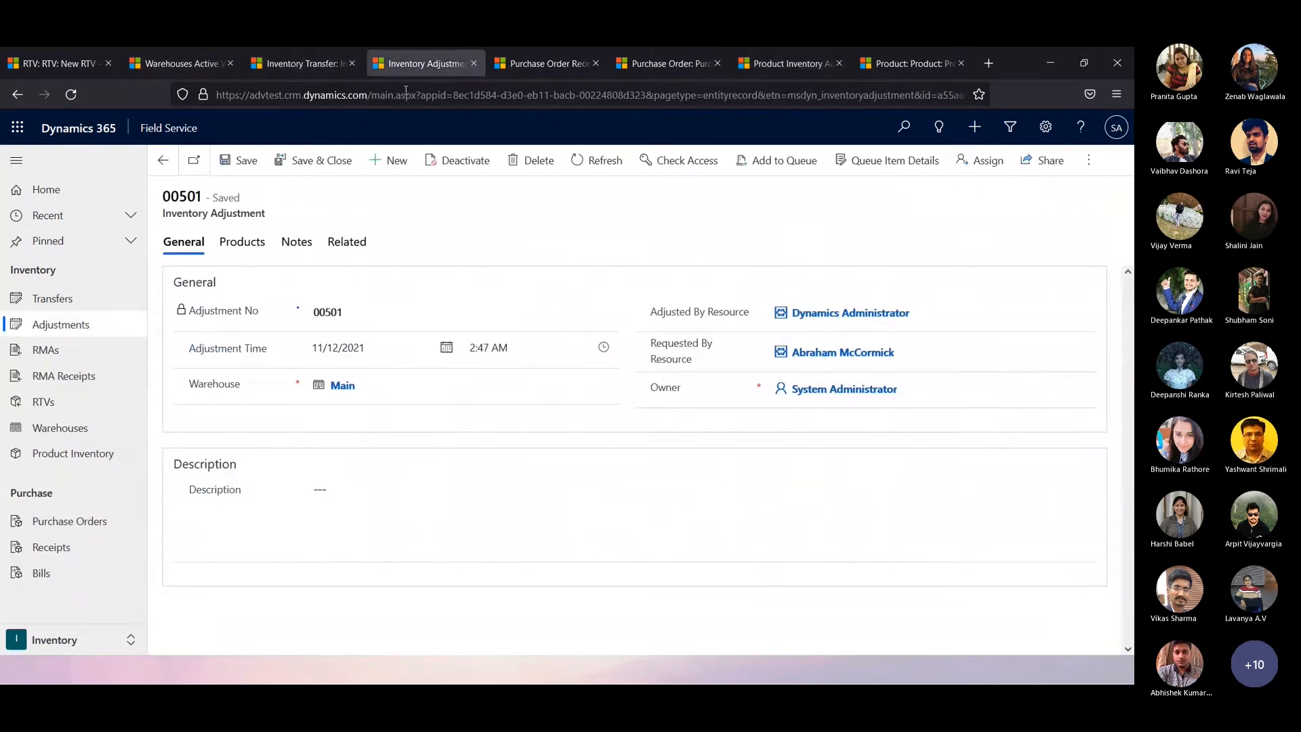
pyautogui.click(254, 244)
pyautogui.click(302, 248)
pyautogui.click(254, 242)
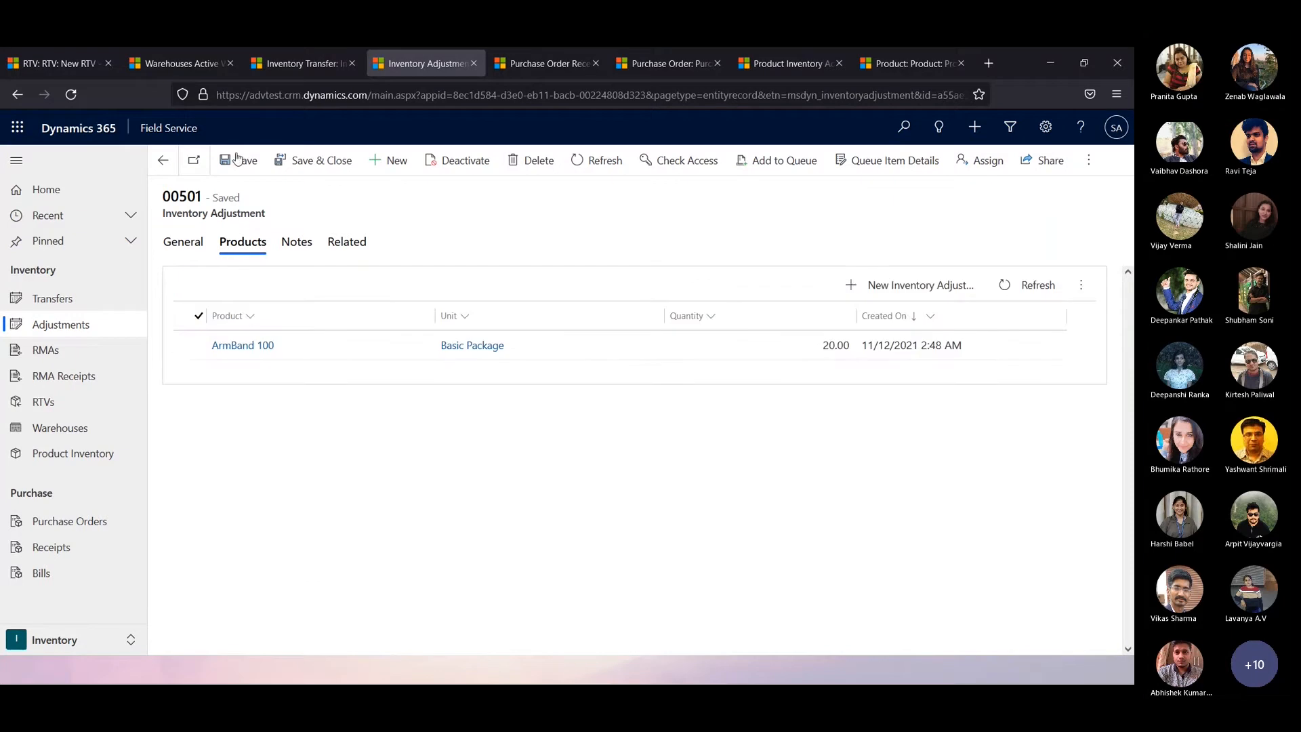
pyautogui.click(310, 65)
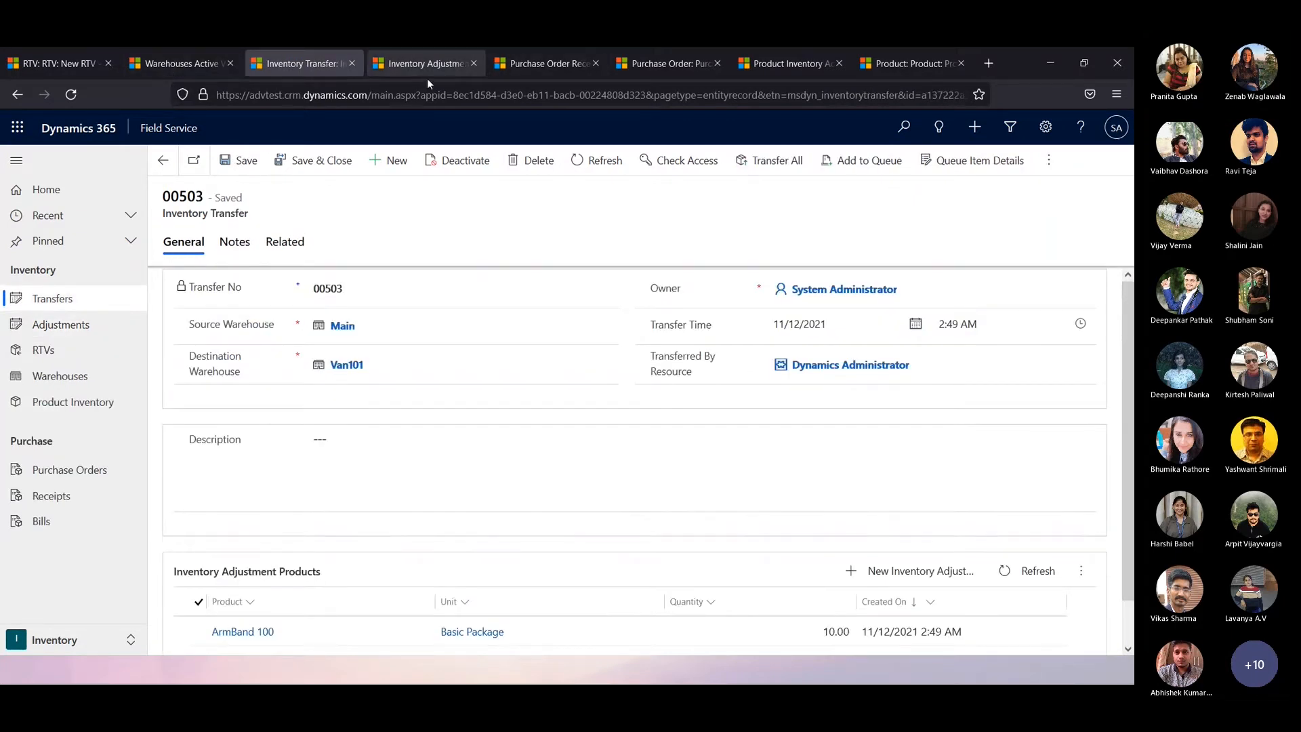
# Review the active purchase orders and return to the list of active purchase order receipts.
pyautogui.click(563, 57)
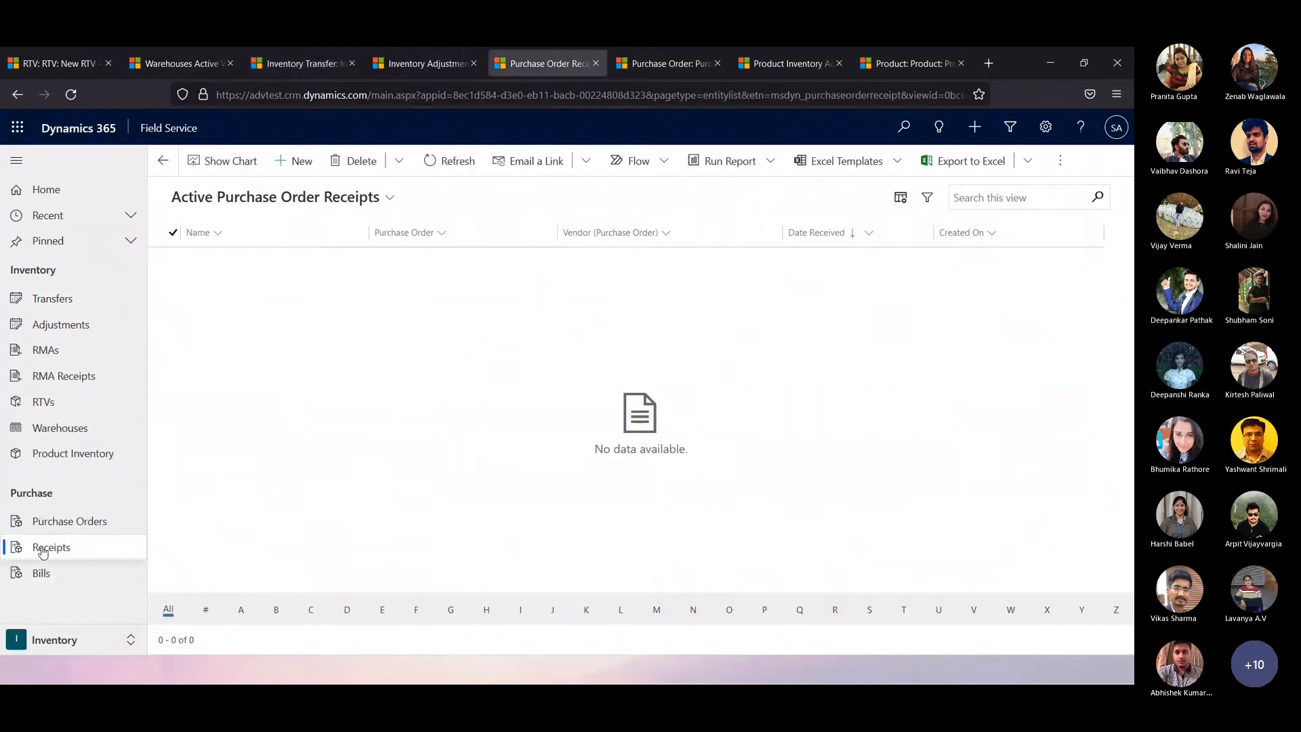
pyautogui.click(68, 546)
pyautogui.click(96, 531)
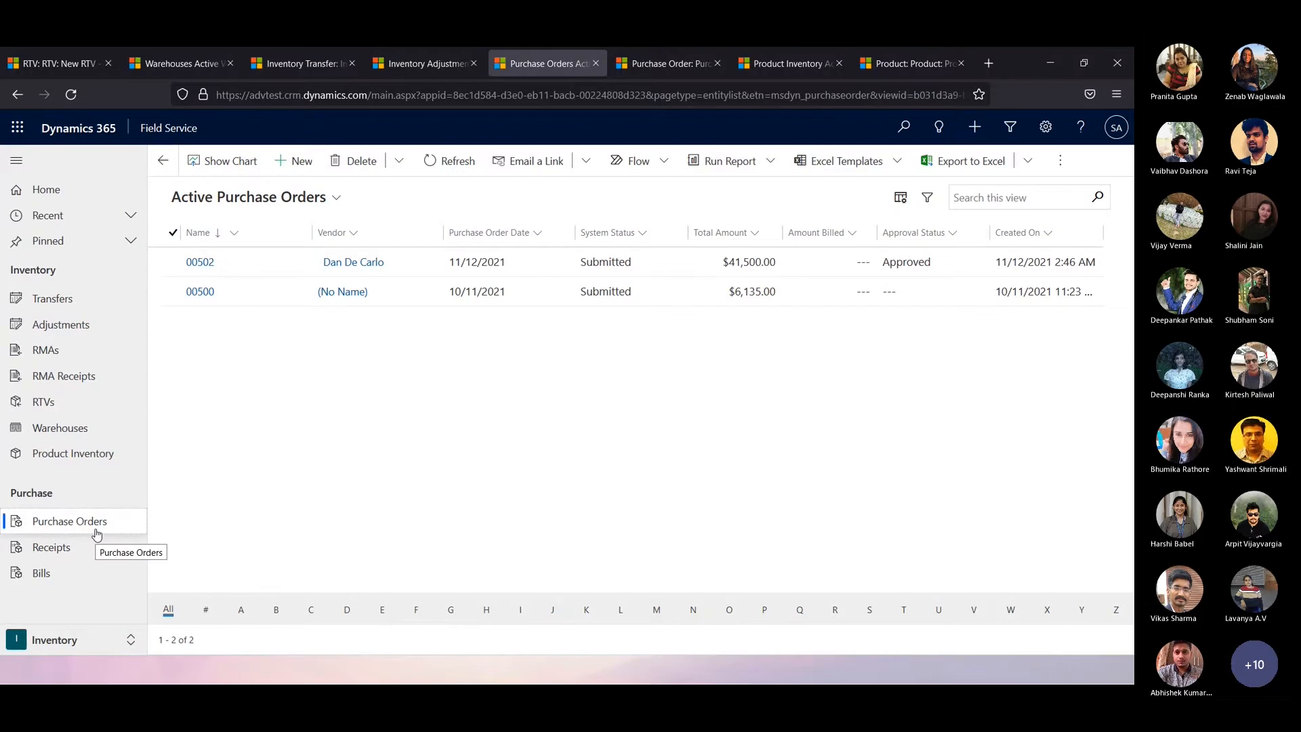
pyautogui.click(70, 549)
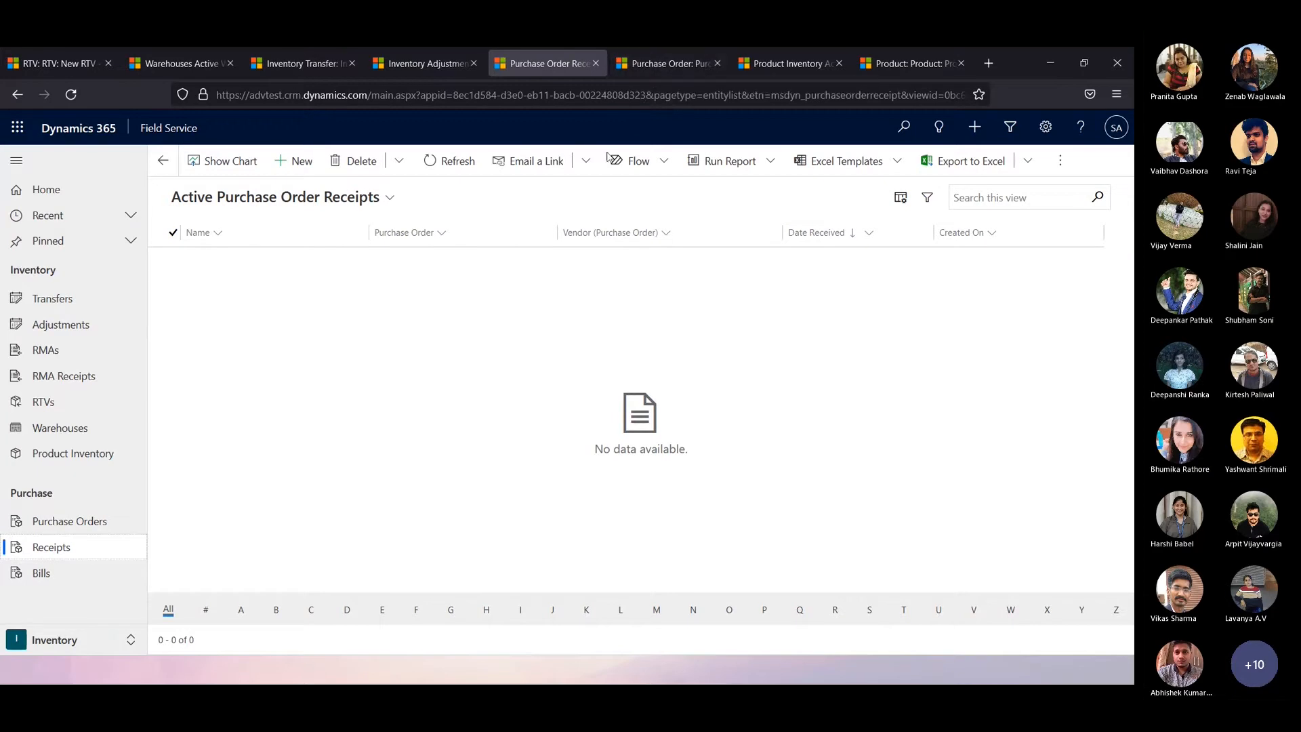
# Start a new purchase order receipt for the purchase order dated 10/11/2021, naming it with that order's number followed by R.
pyautogui.click(294, 161)
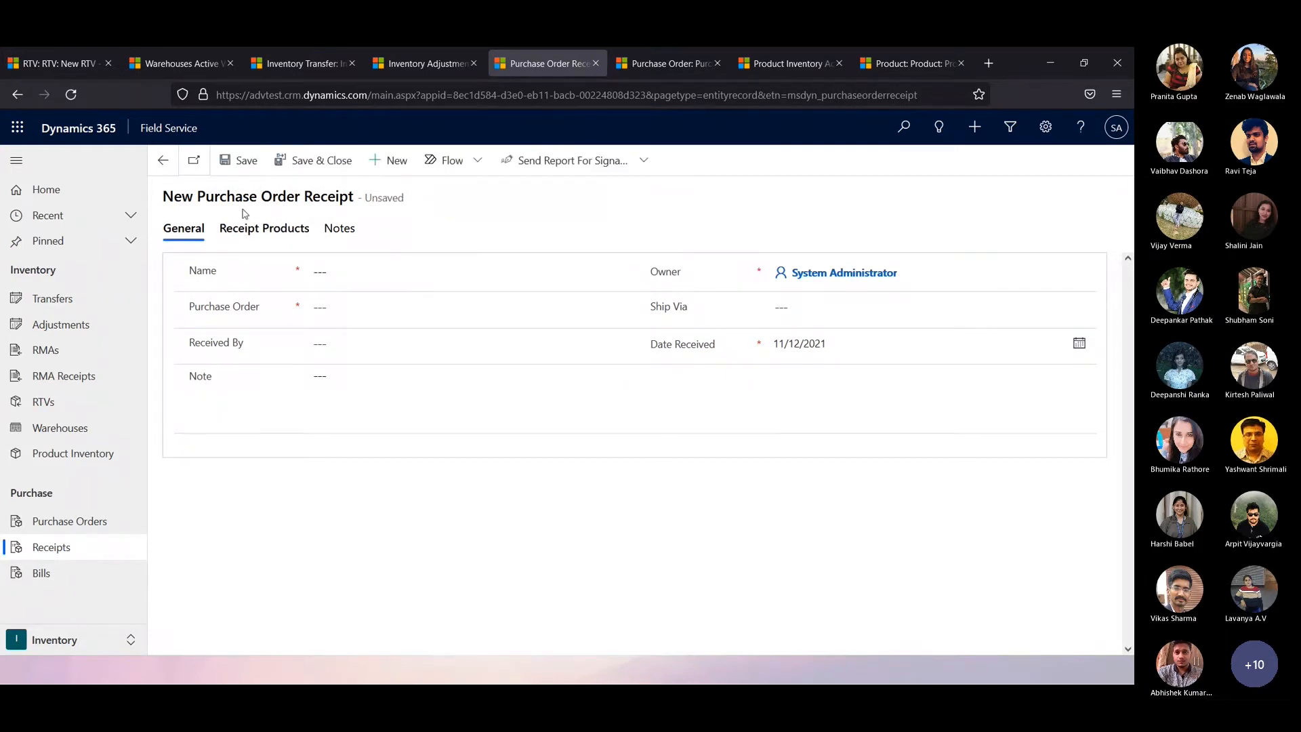
pyautogui.click(343, 268)
pyautogui.click(409, 325)
pyautogui.click(398, 272)
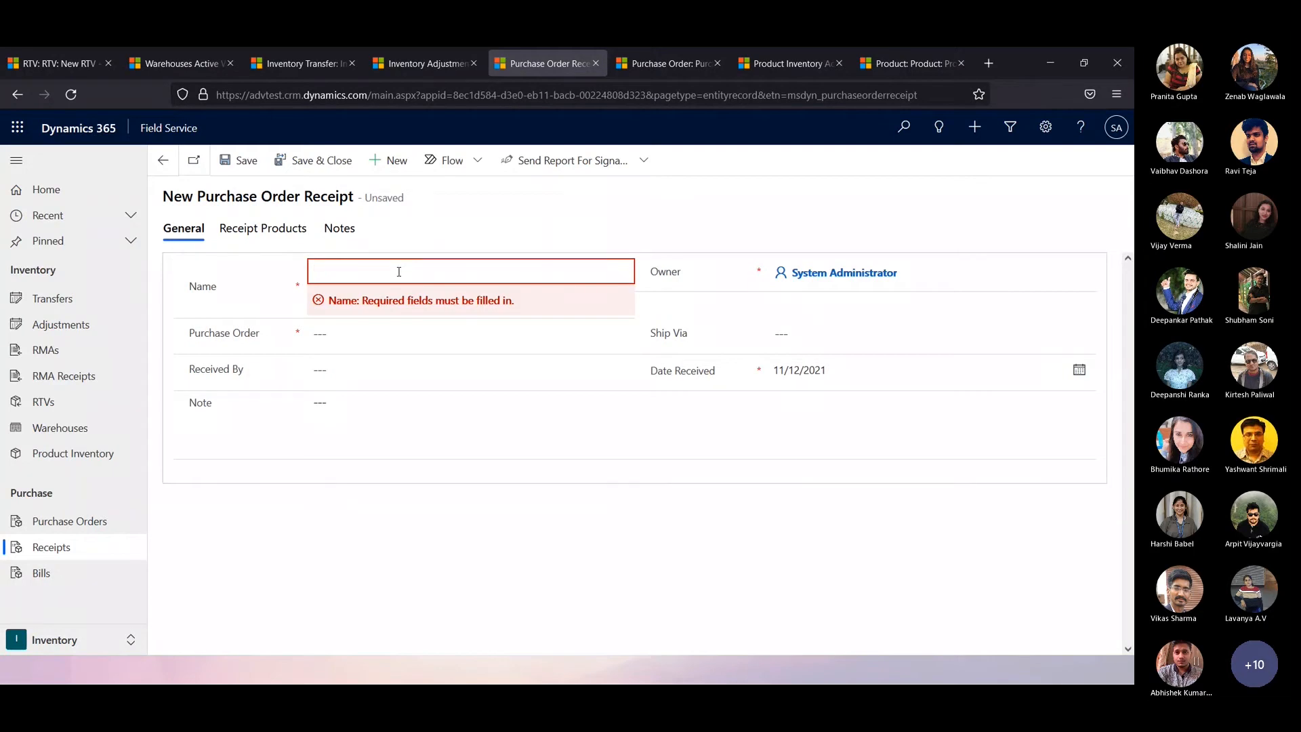
pyautogui.write('Rec')
pyautogui.press('BackSpace')
pyautogui.press('BackSpace')
pyautogui.click(508, 334)
pyautogui.click(623, 334)
pyautogui.click(379, 386)
pyautogui.click(363, 271)
pyautogui.write('00500R')
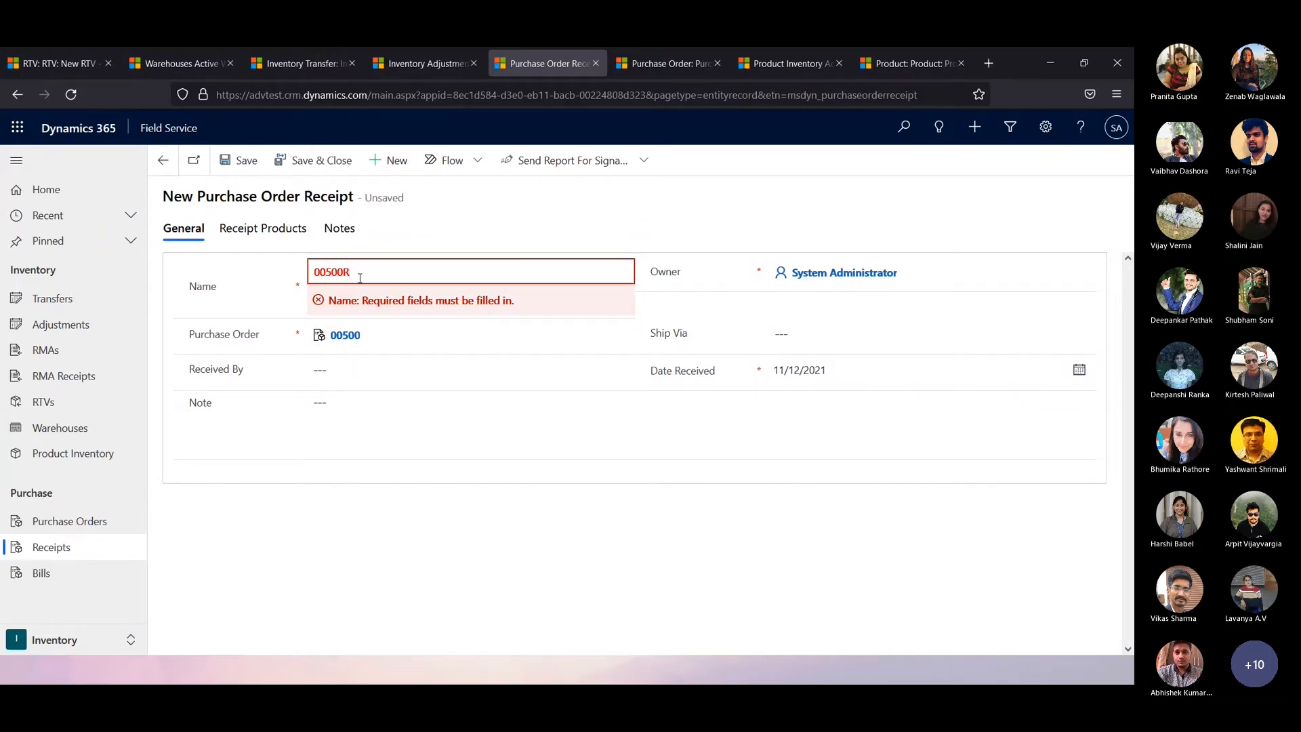
# Set the receipt's Received By to # AIBuilder_StructuredML_Prod_CDS and Ship Via to FedEx, and save the receipt.
pyautogui.click(340, 441)
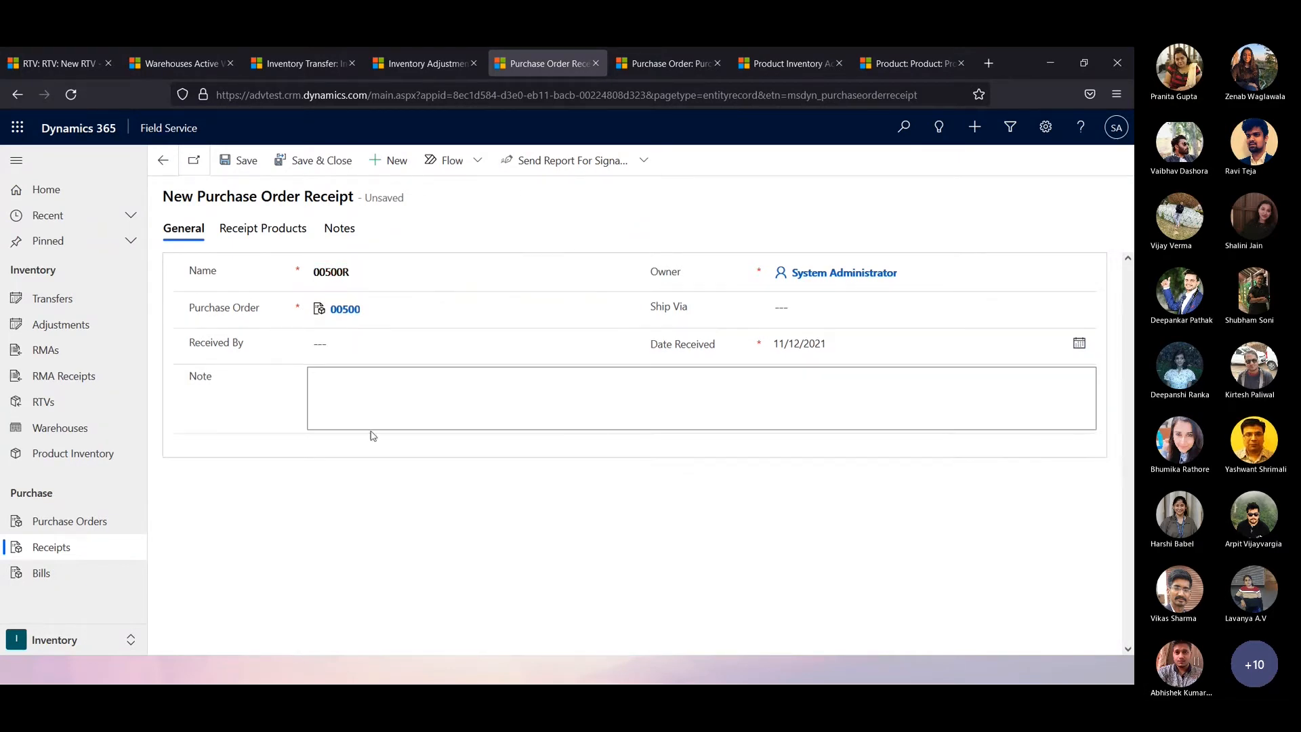
pyautogui.click(369, 353)
pyautogui.click(624, 347)
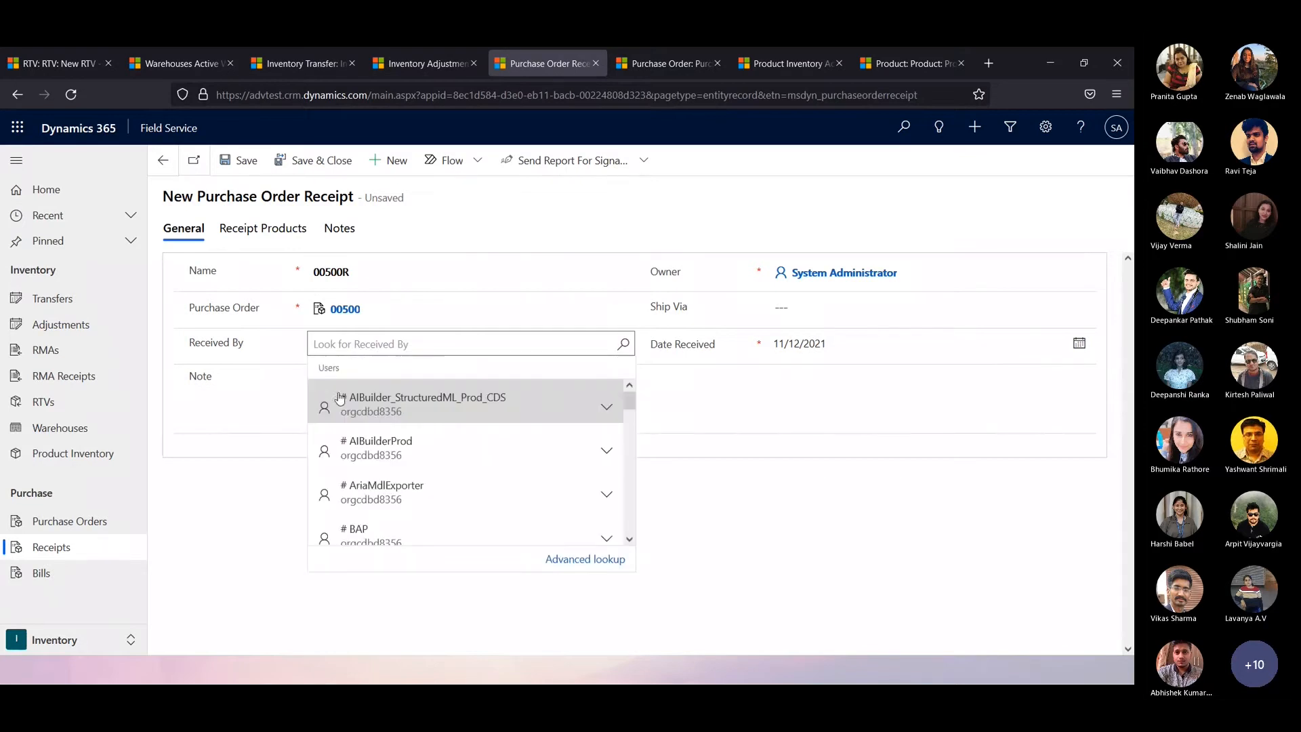
pyautogui.click(369, 414)
pyautogui.click(1083, 313)
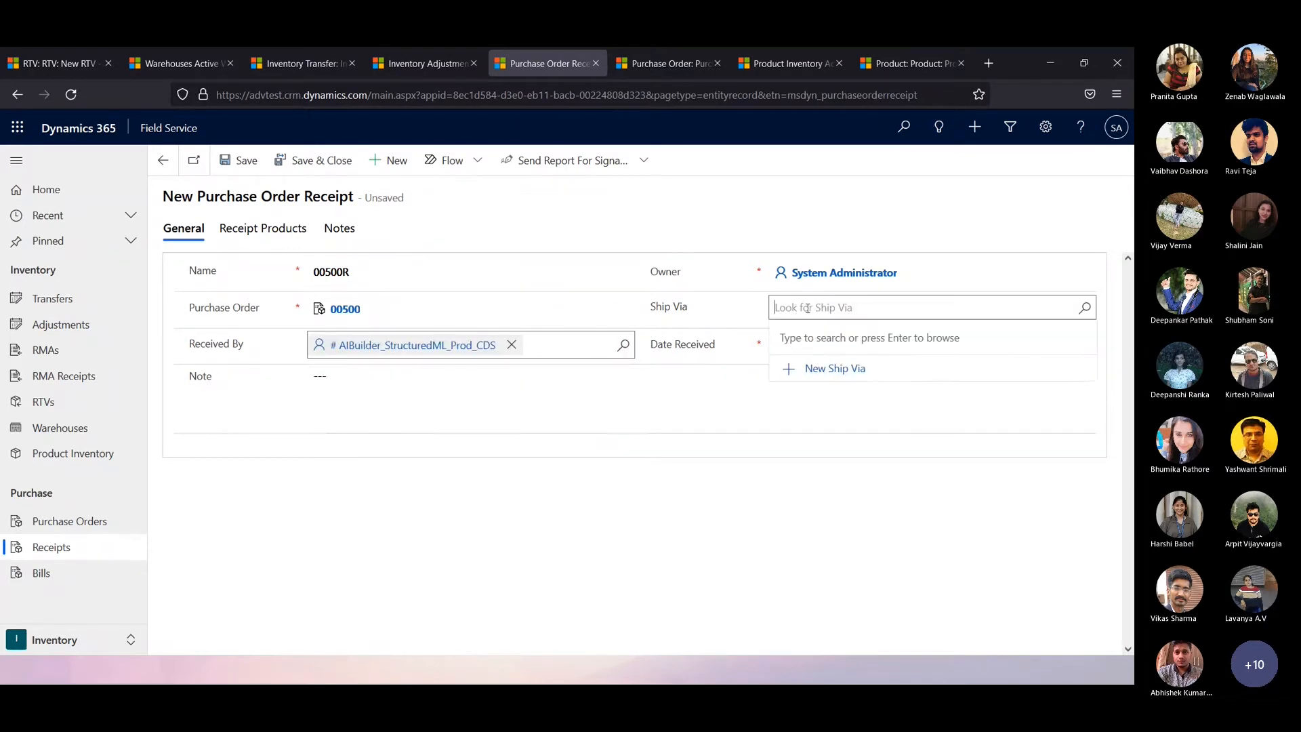
pyautogui.click(1084, 312)
pyautogui.click(806, 370)
pyautogui.click(234, 160)
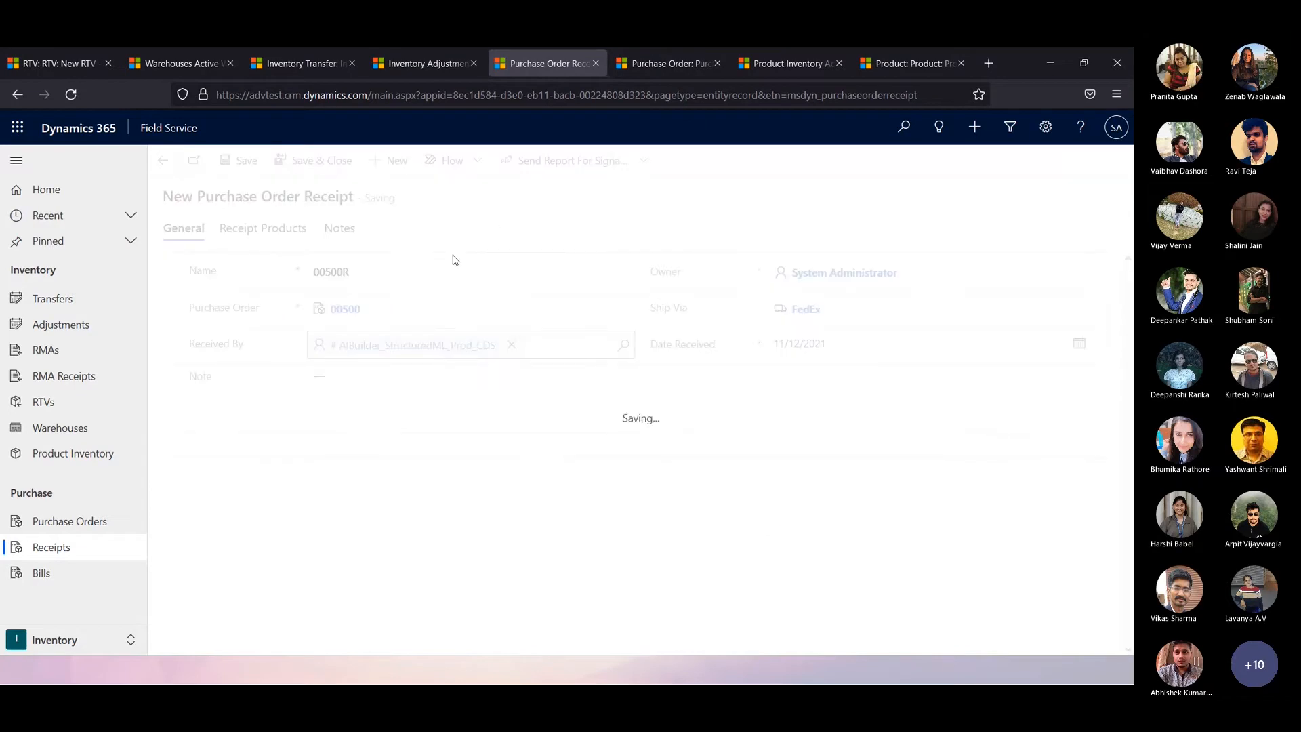
# Start a new receipt product on the saved receipt with AssemblyVirtuoso Grip Array as the purchase order product.
pyautogui.click(268, 248)
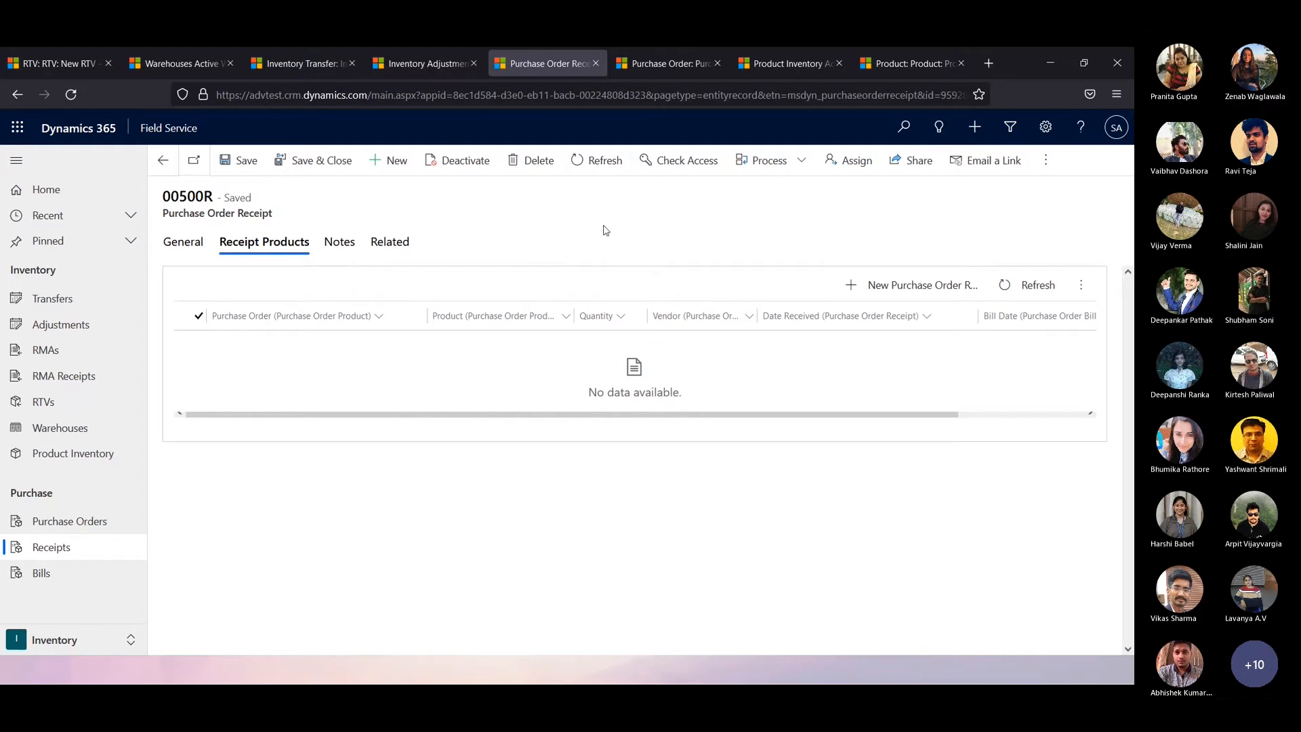
pyautogui.click(905, 287)
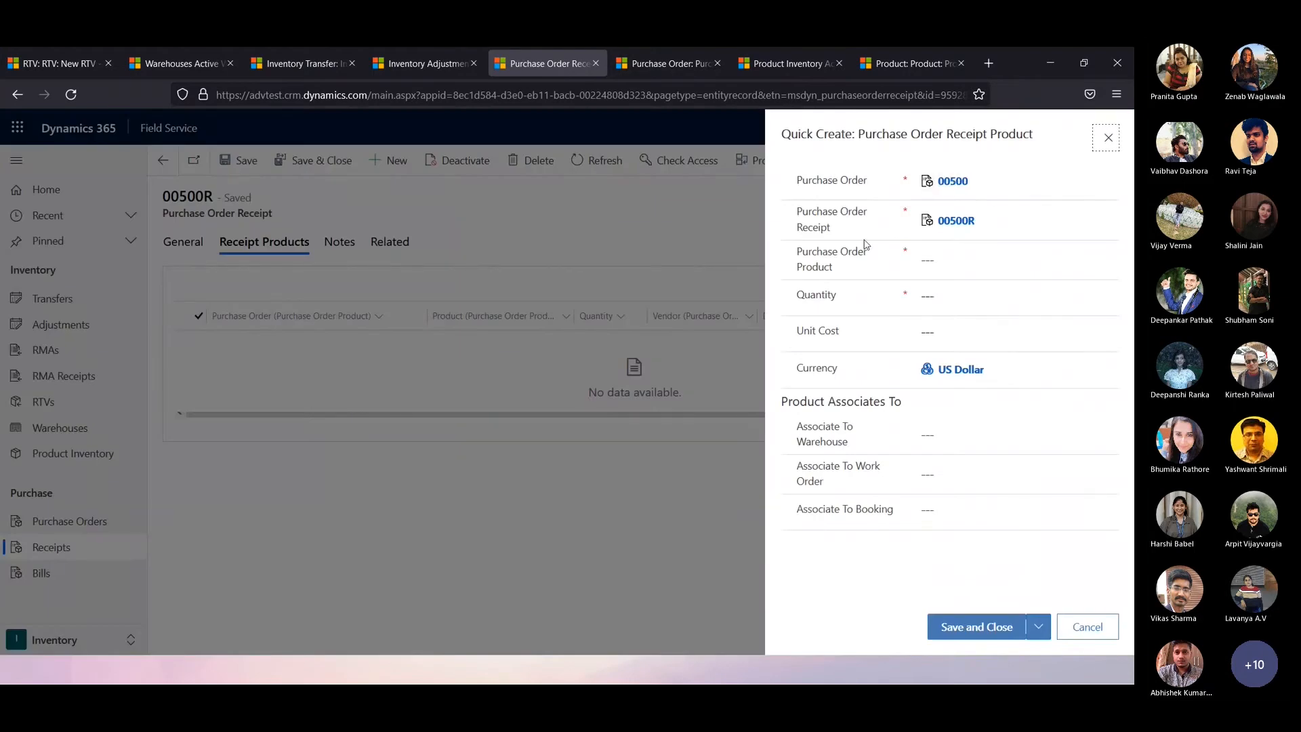
pyautogui.click(1094, 262)
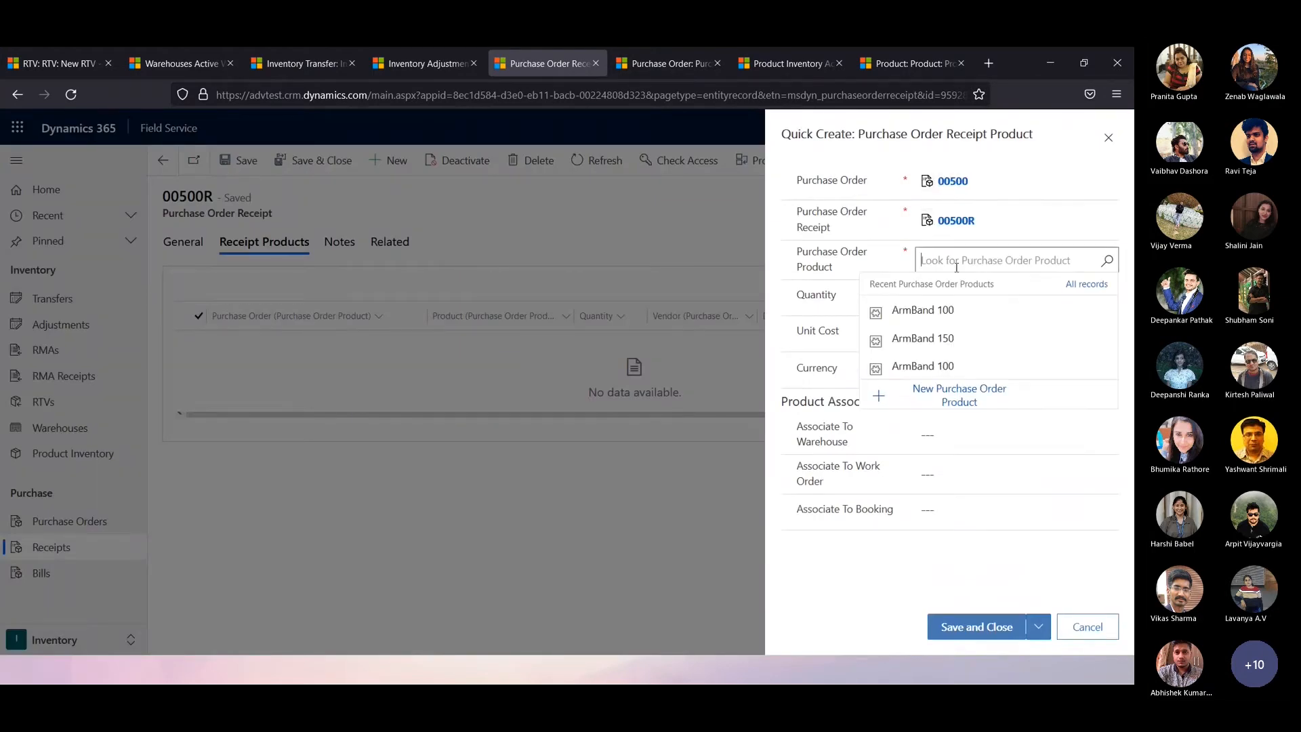
pyautogui.click(1102, 266)
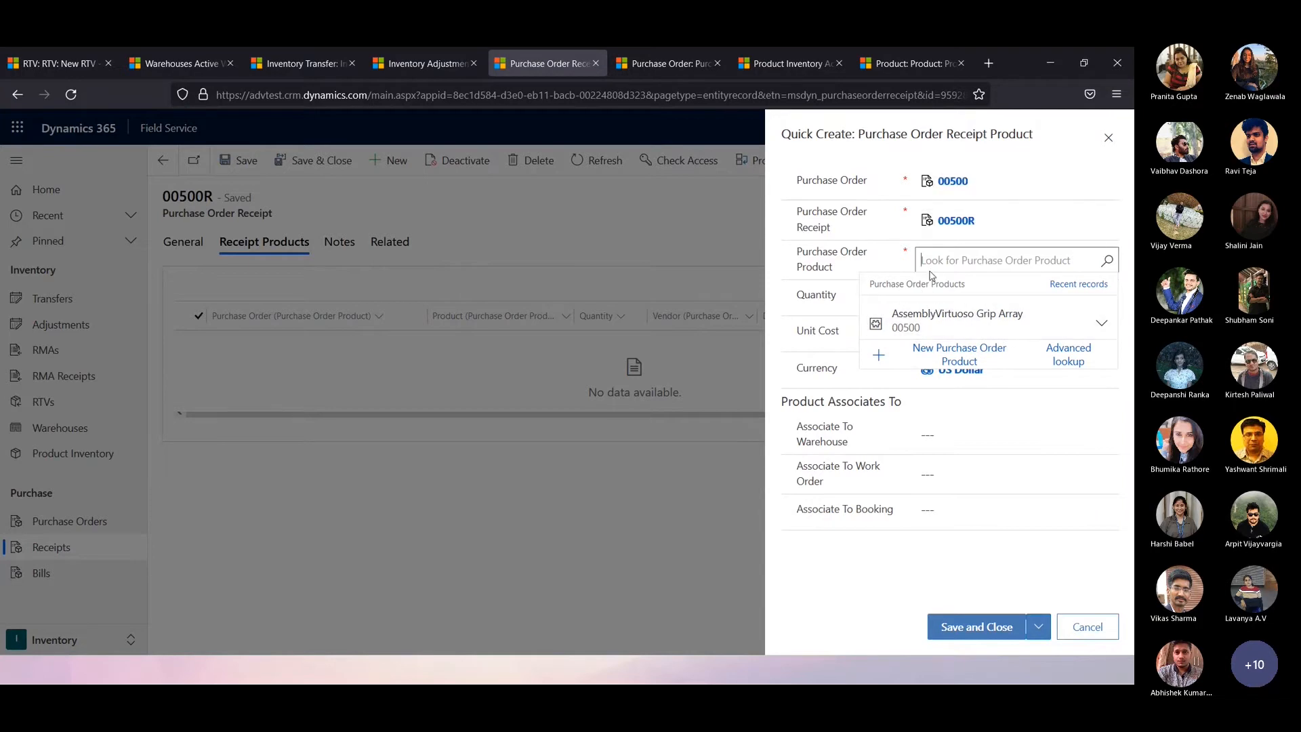
pyautogui.click(929, 318)
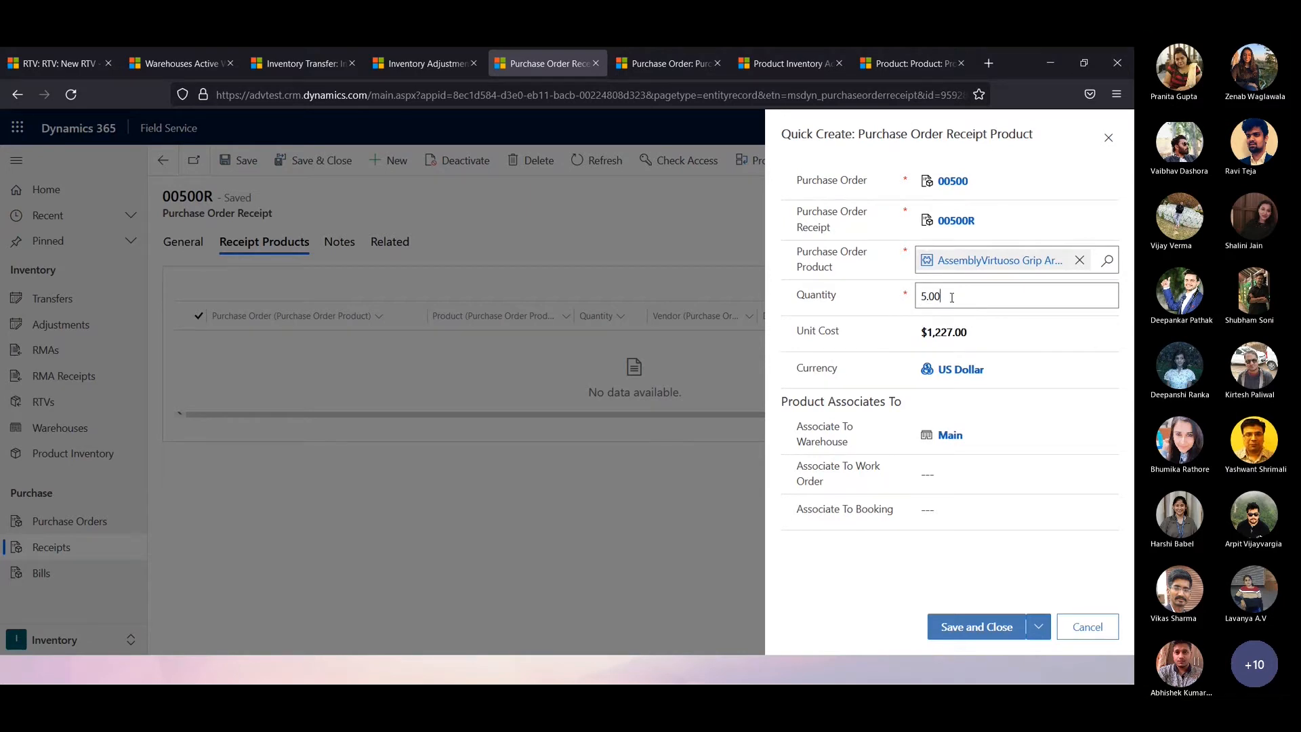
# Try to save the AssemblyVirtuoso Grip Array receipt product with a quantity of 50.
pyautogui.click(919, 297)
pyautogui.write('50')
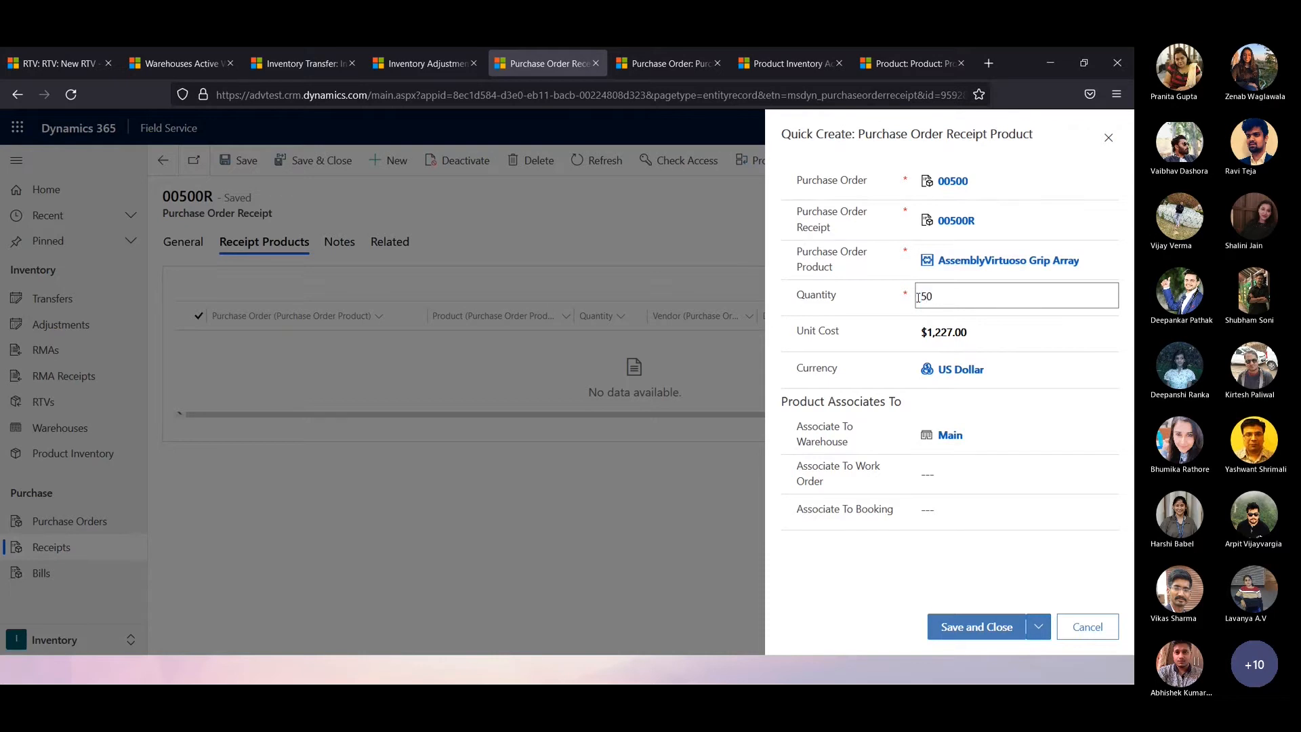
pyautogui.click(900, 308)
pyautogui.click(965, 629)
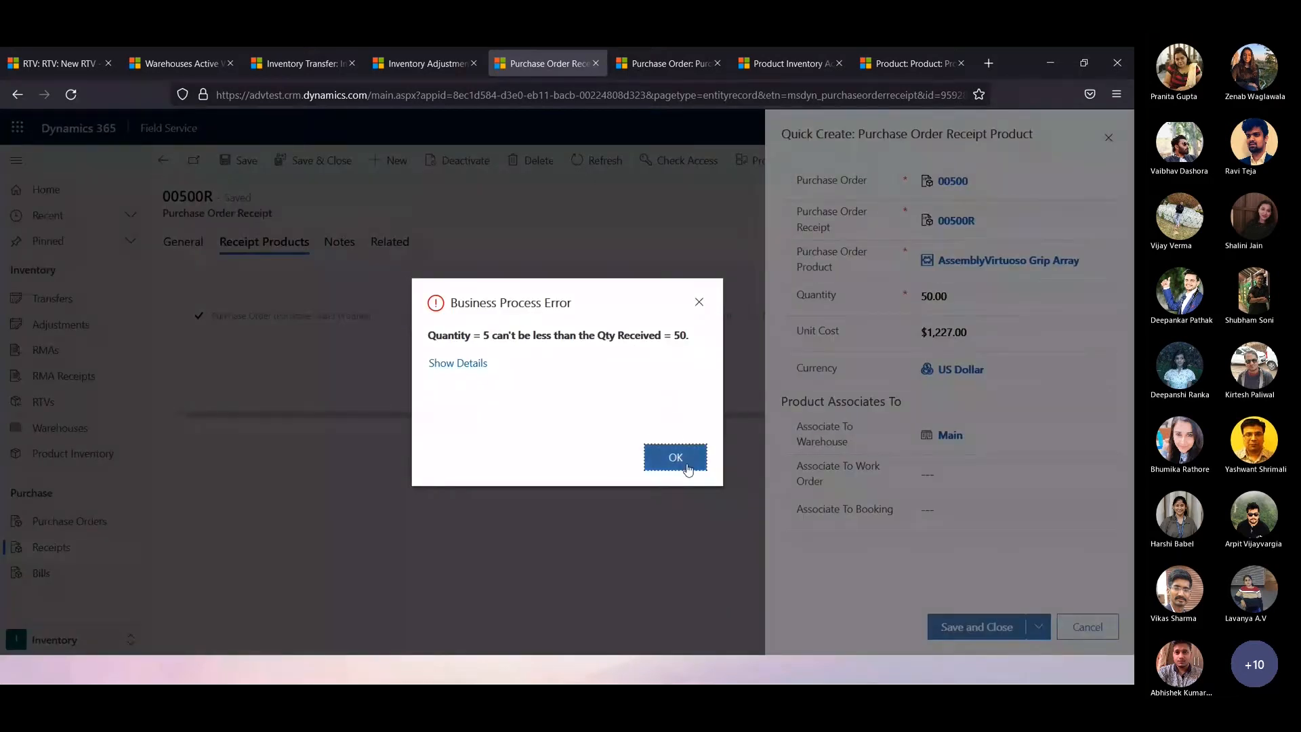
# Dismiss the error, set the receipt product's quantity to 5 and save the entry.
pyautogui.click(686, 464)
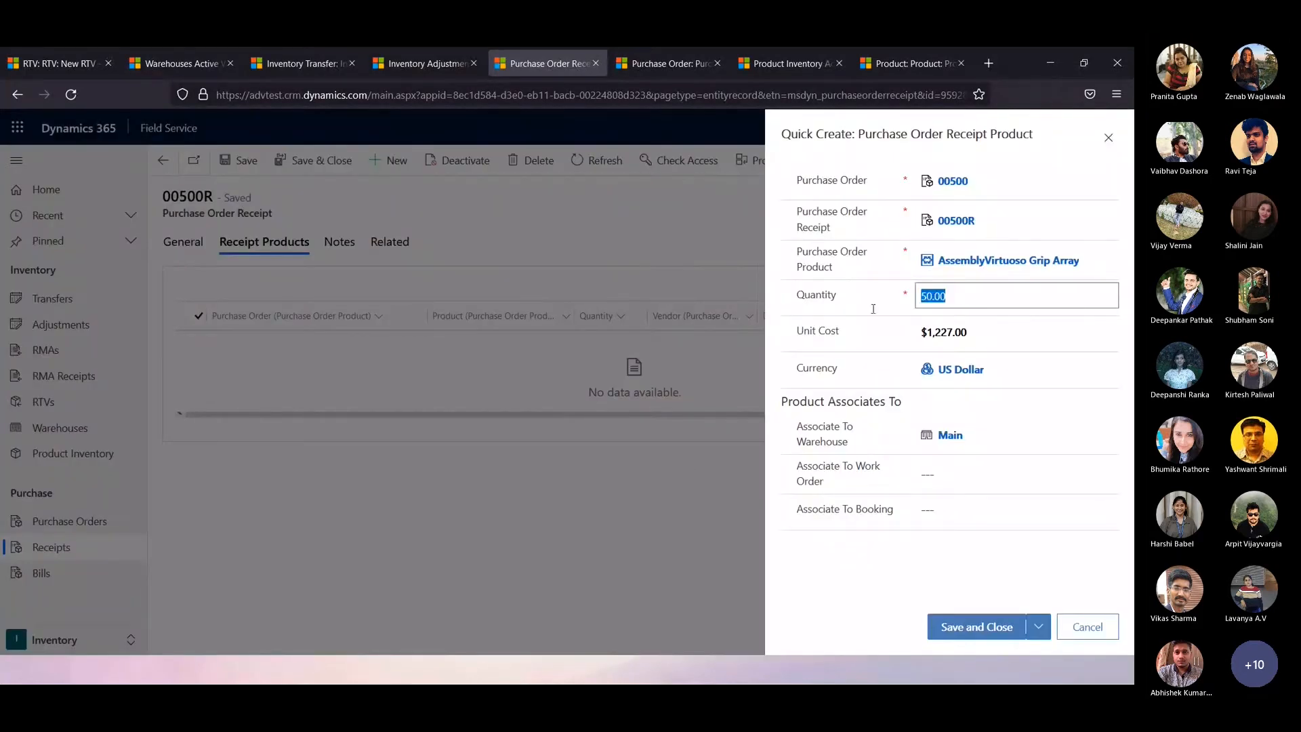
pyautogui.click(969, 637)
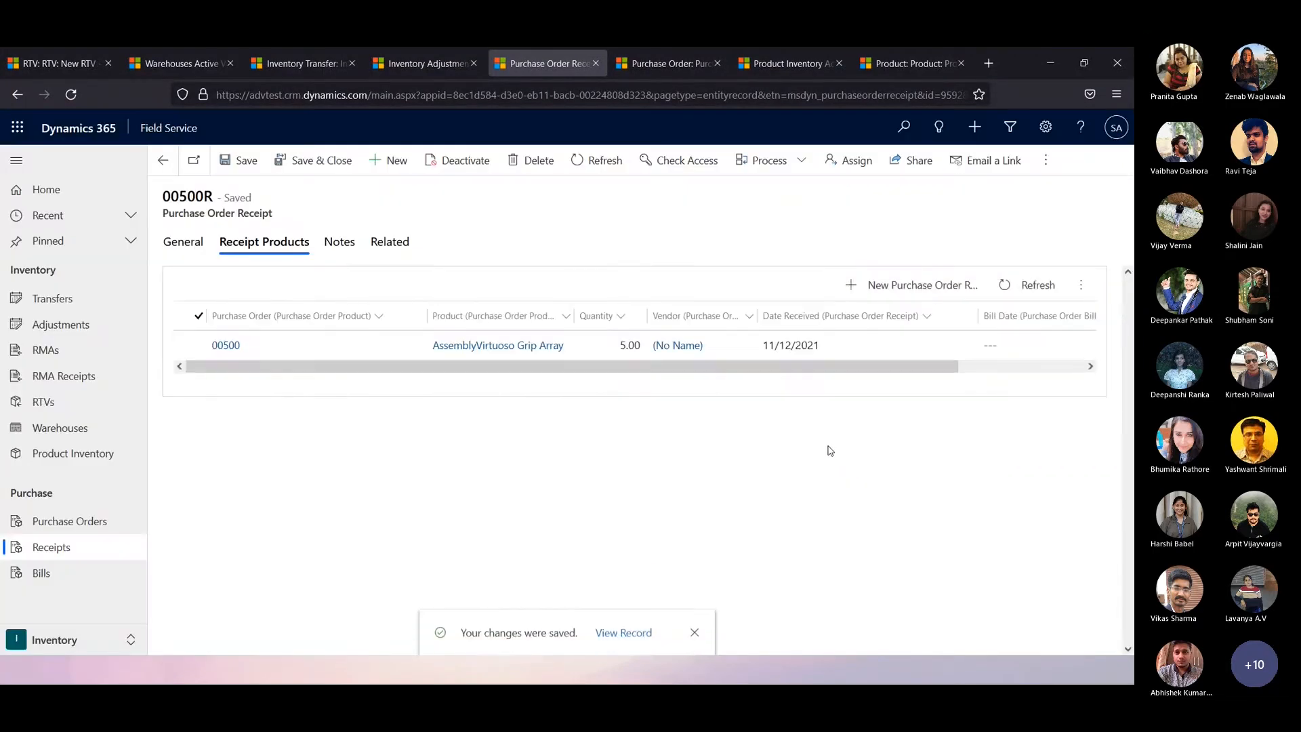
pyautogui.moveTo(858, 370); pyautogui.dragTo(668, 488)
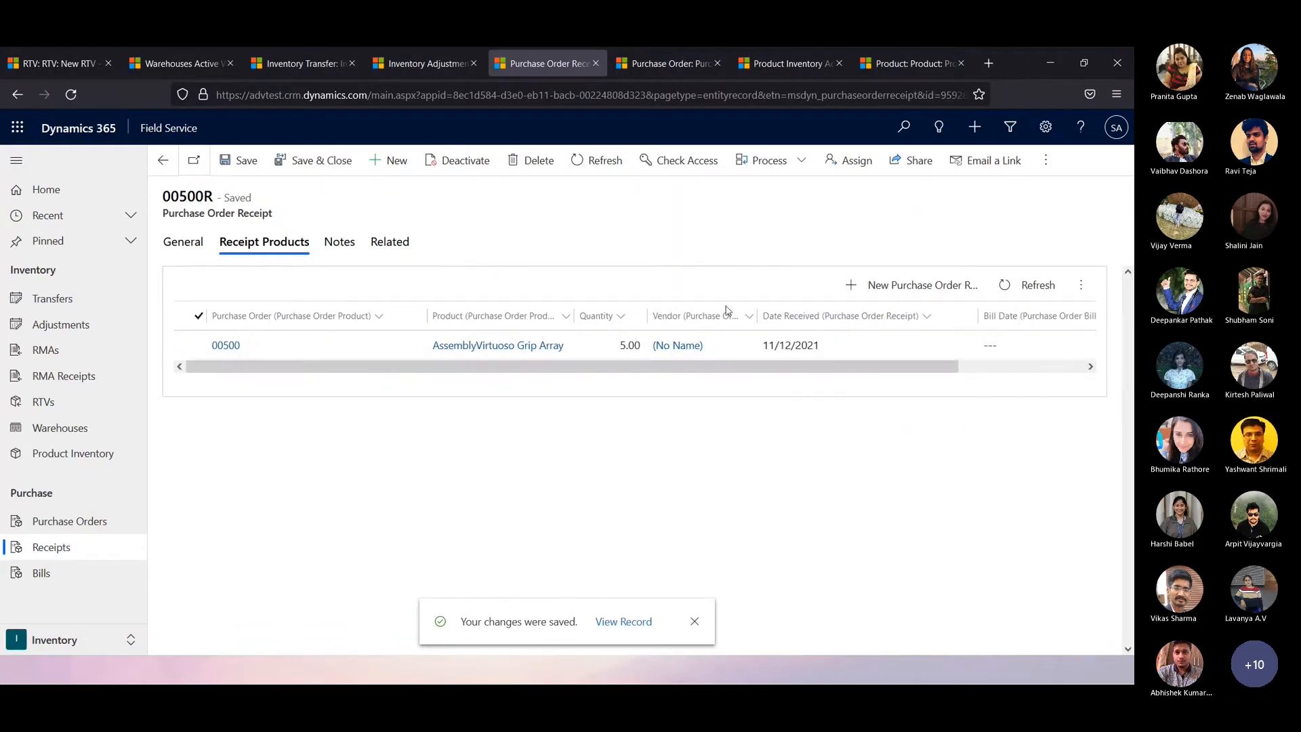
pyautogui.click(660, 61)
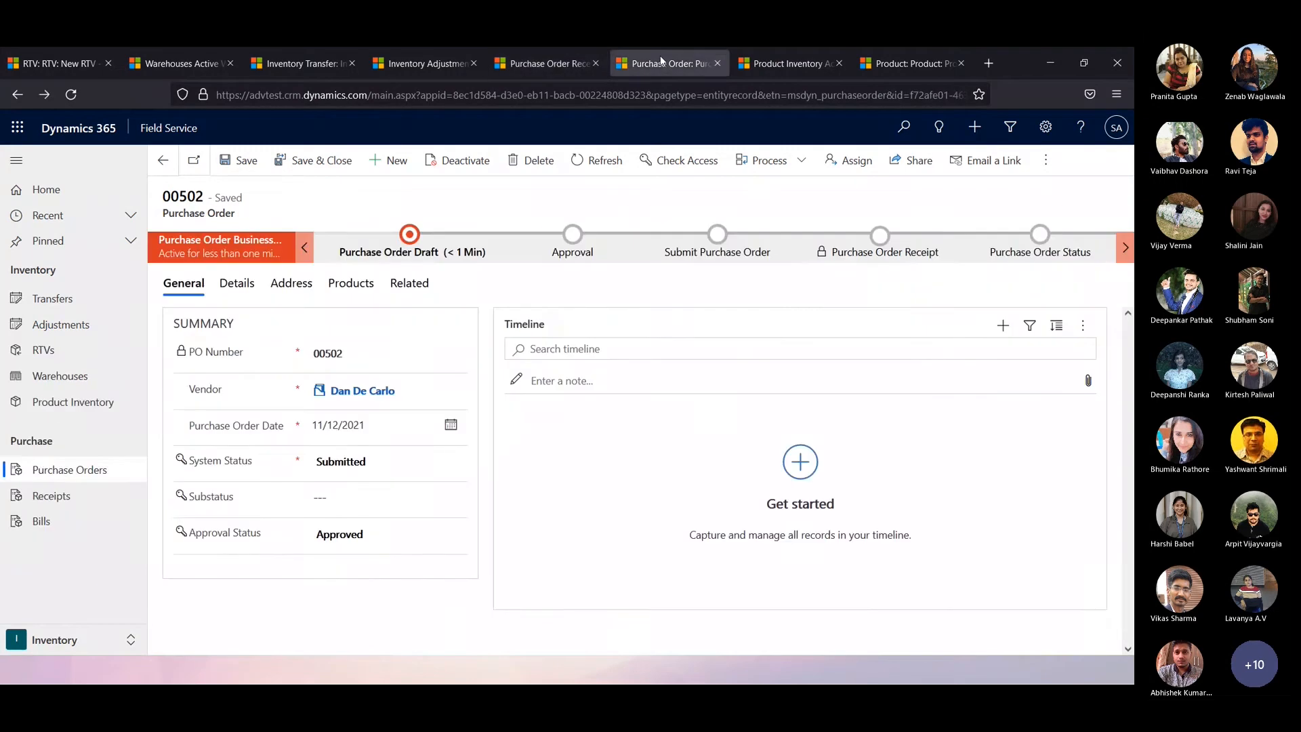
pyautogui.click(537, 61)
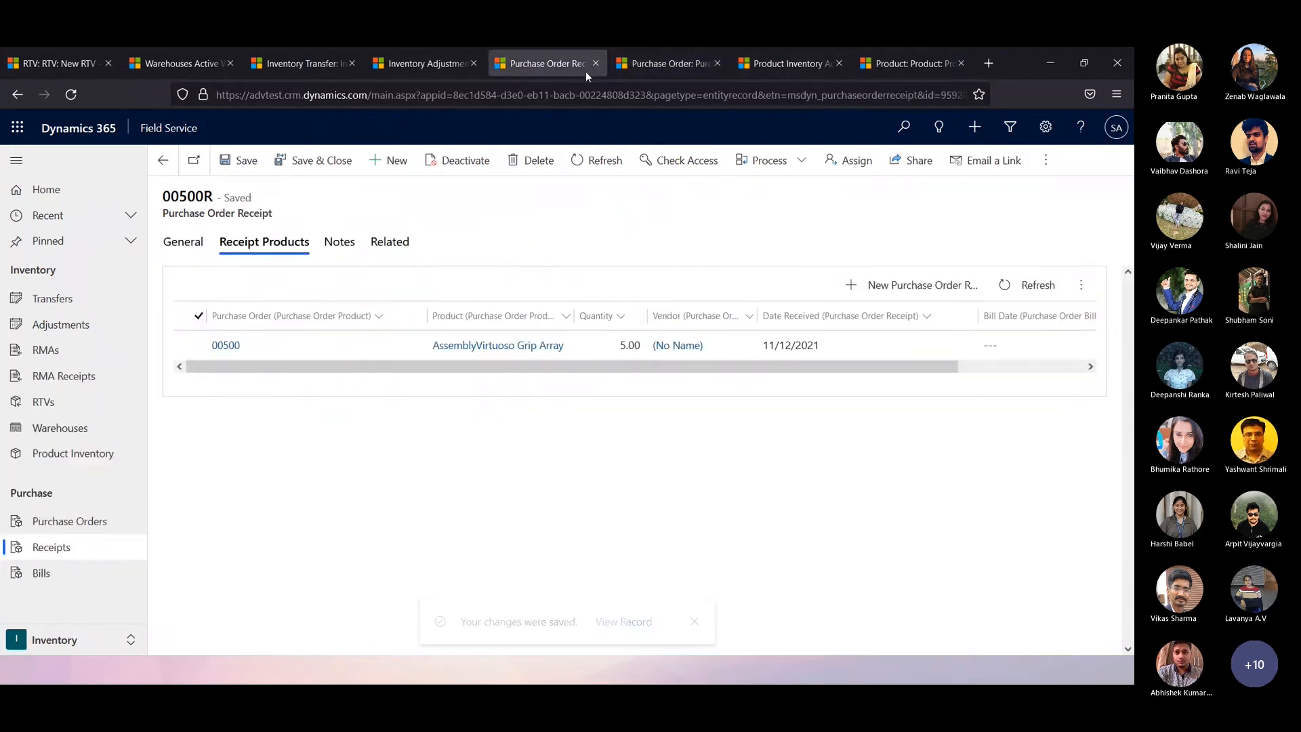
# Widen the Quantity Available column in the Active Product Inventory list and refresh it to check ArmBand 100's quantities in the Main warehouse.
pyautogui.click(798, 62)
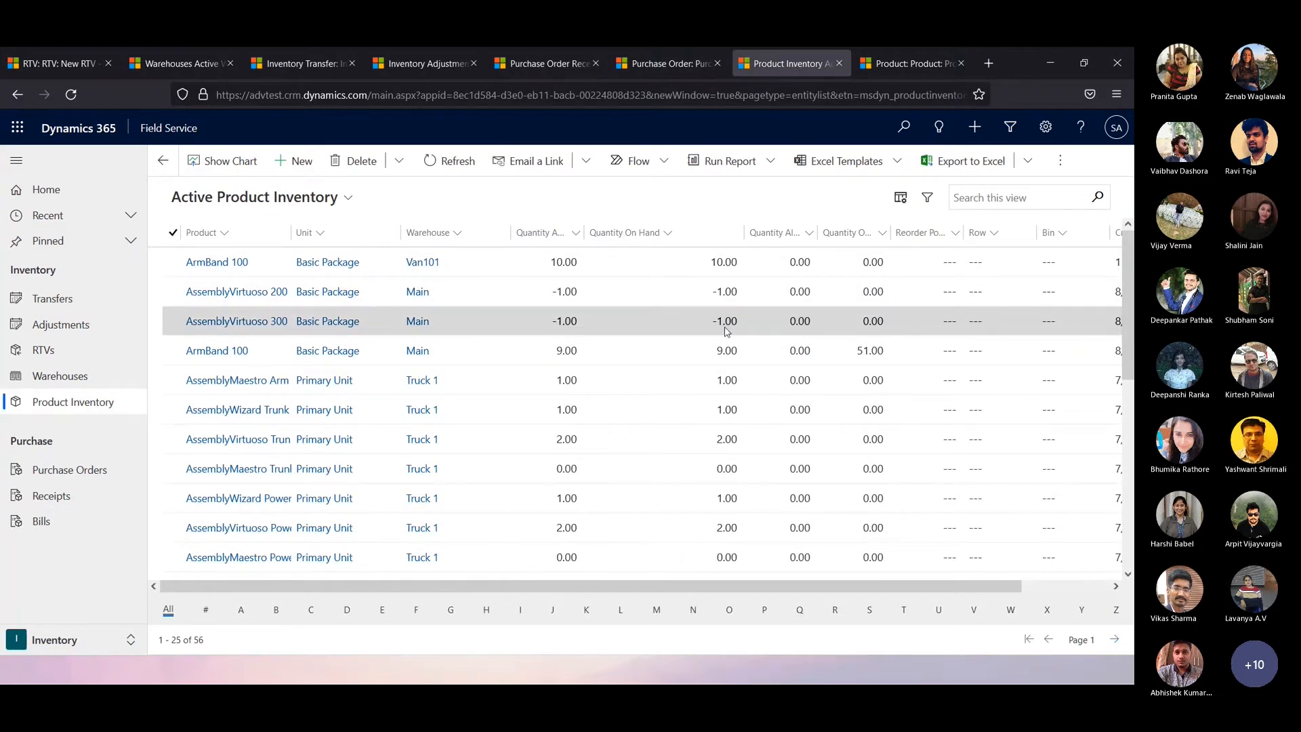
pyautogui.moveTo(584, 234); pyautogui.dragTo(606, 234)
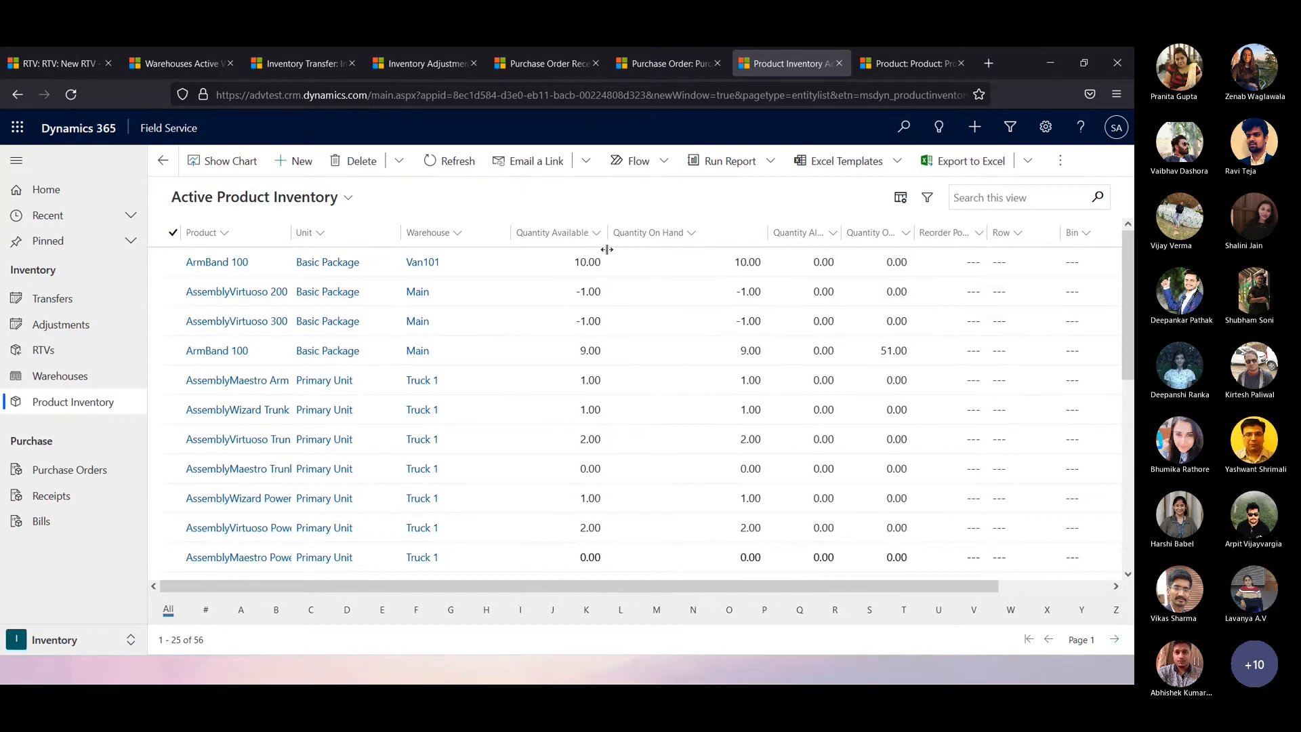
pyautogui.click(444, 163)
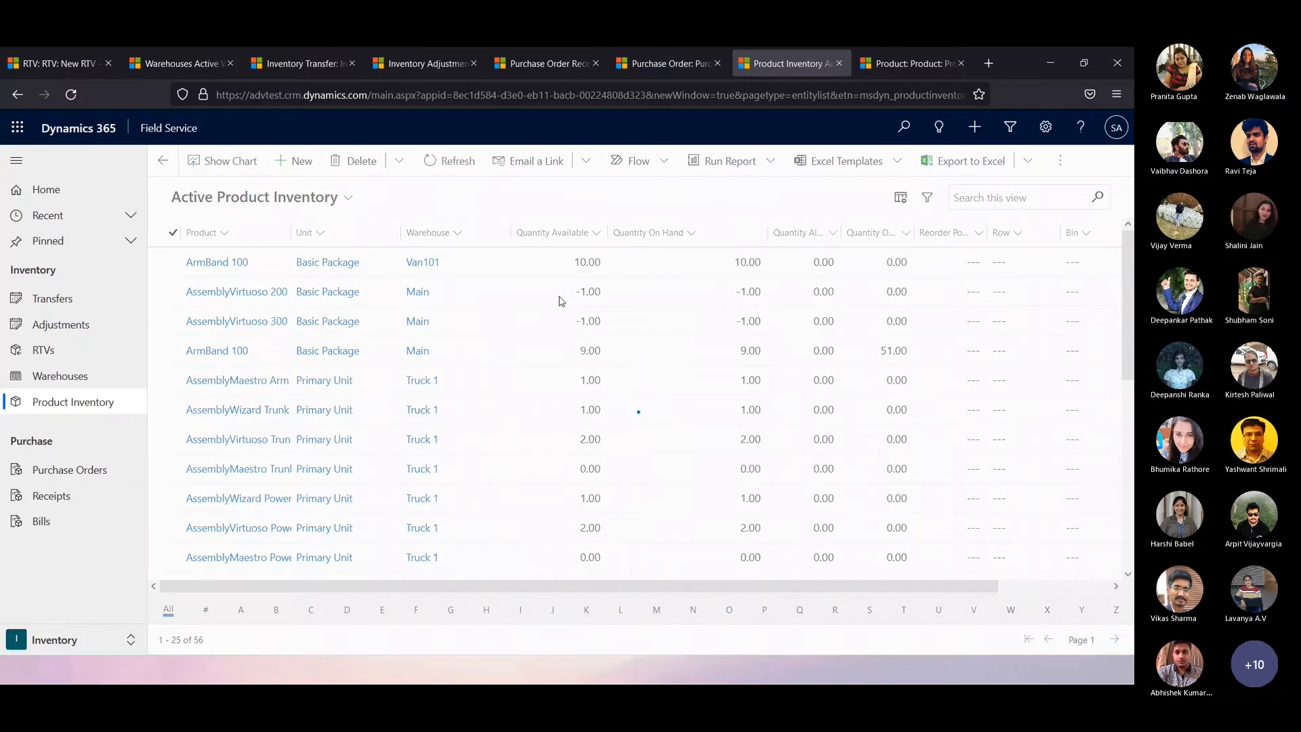
pyautogui.click(447, 161)
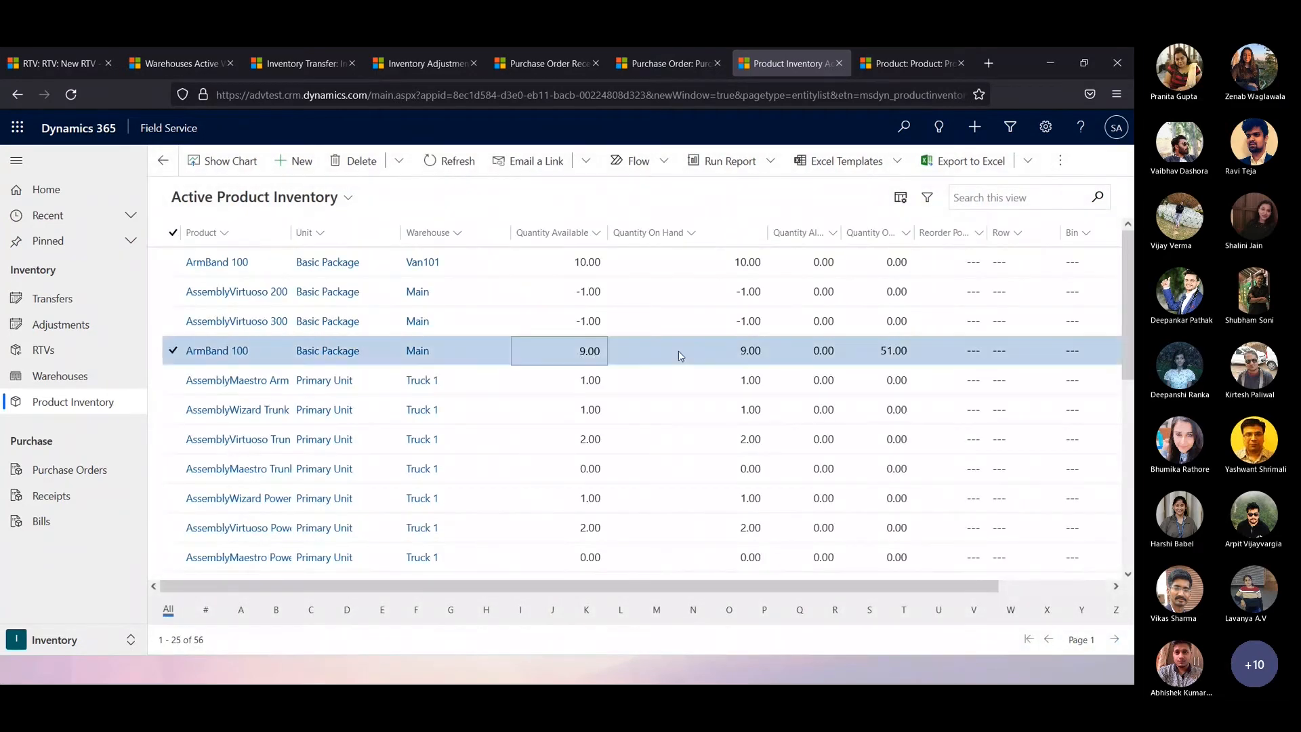
pyautogui.click(748, 351)
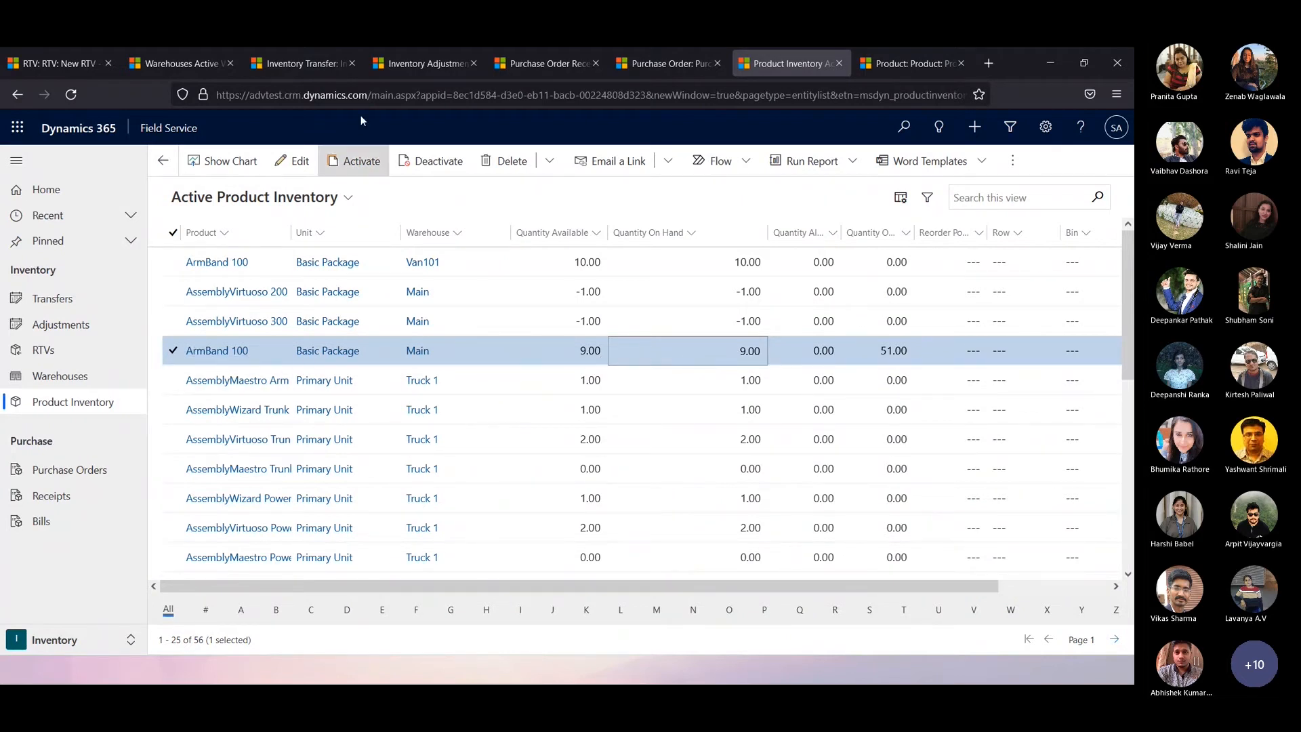
# Review the general details of purchase order receipt 00500R.
pyautogui.click(535, 64)
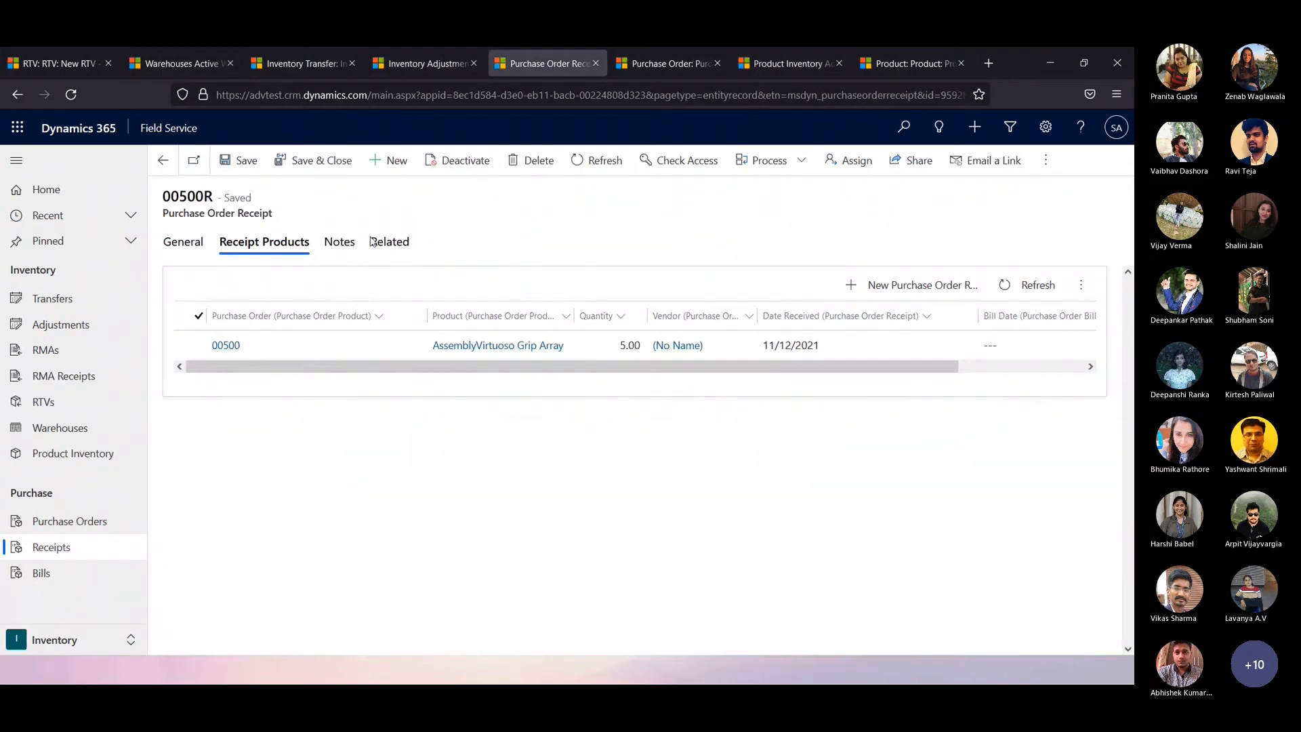
pyautogui.click(184, 245)
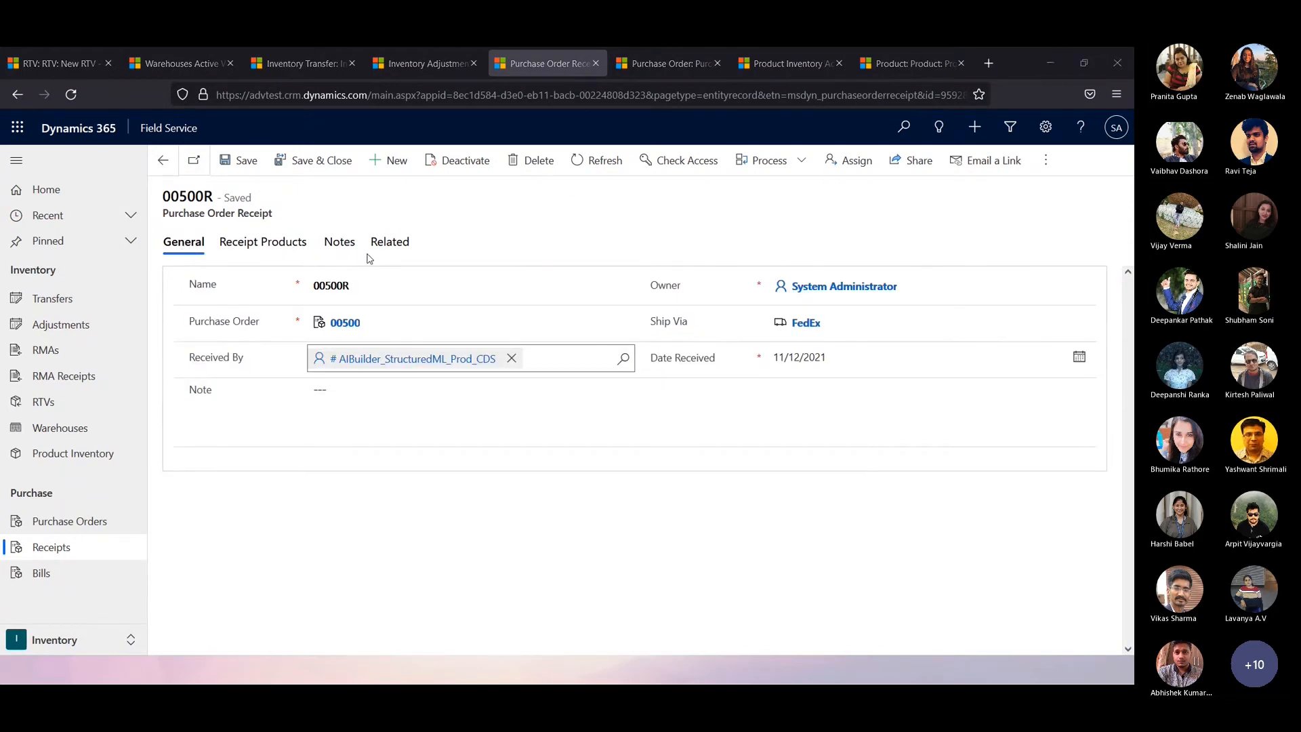
# Switch to the slide presentation and advance from the Demo slide to the closing slide.
pyautogui.hotkey('alt', 'Tab')
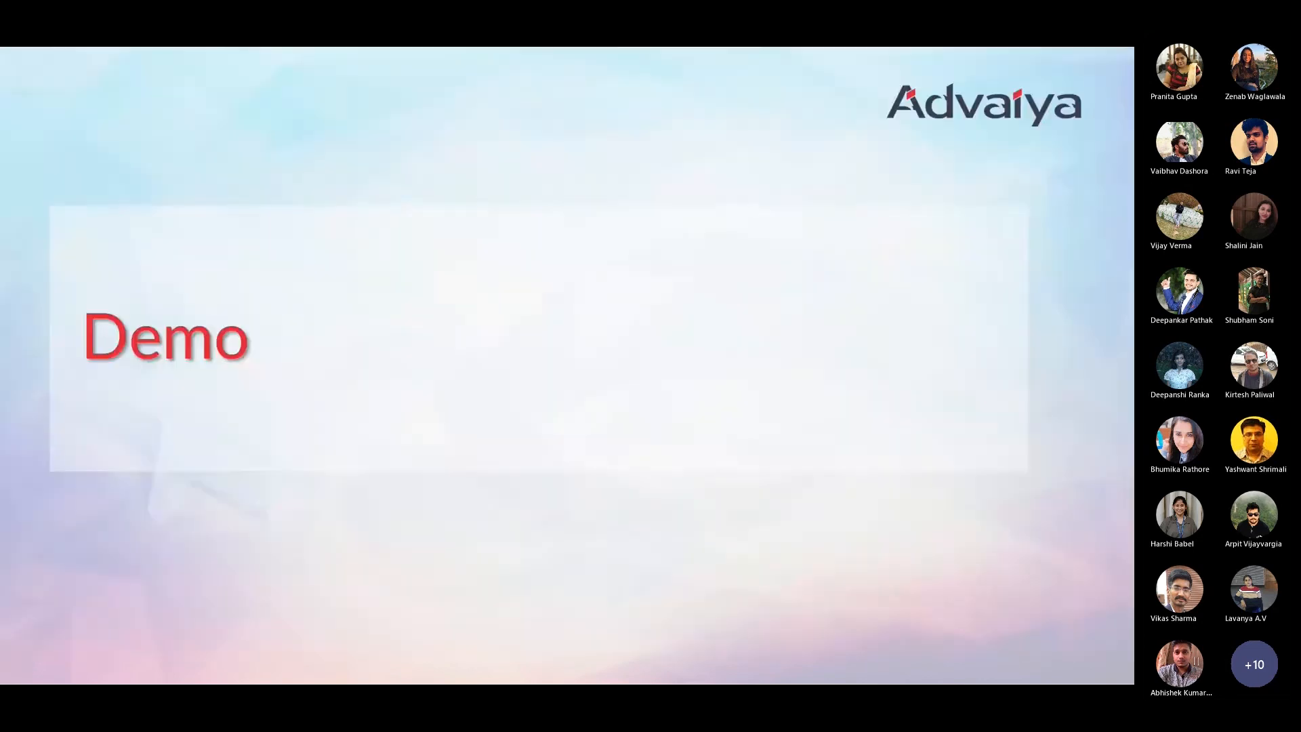
pyautogui.press('Right')
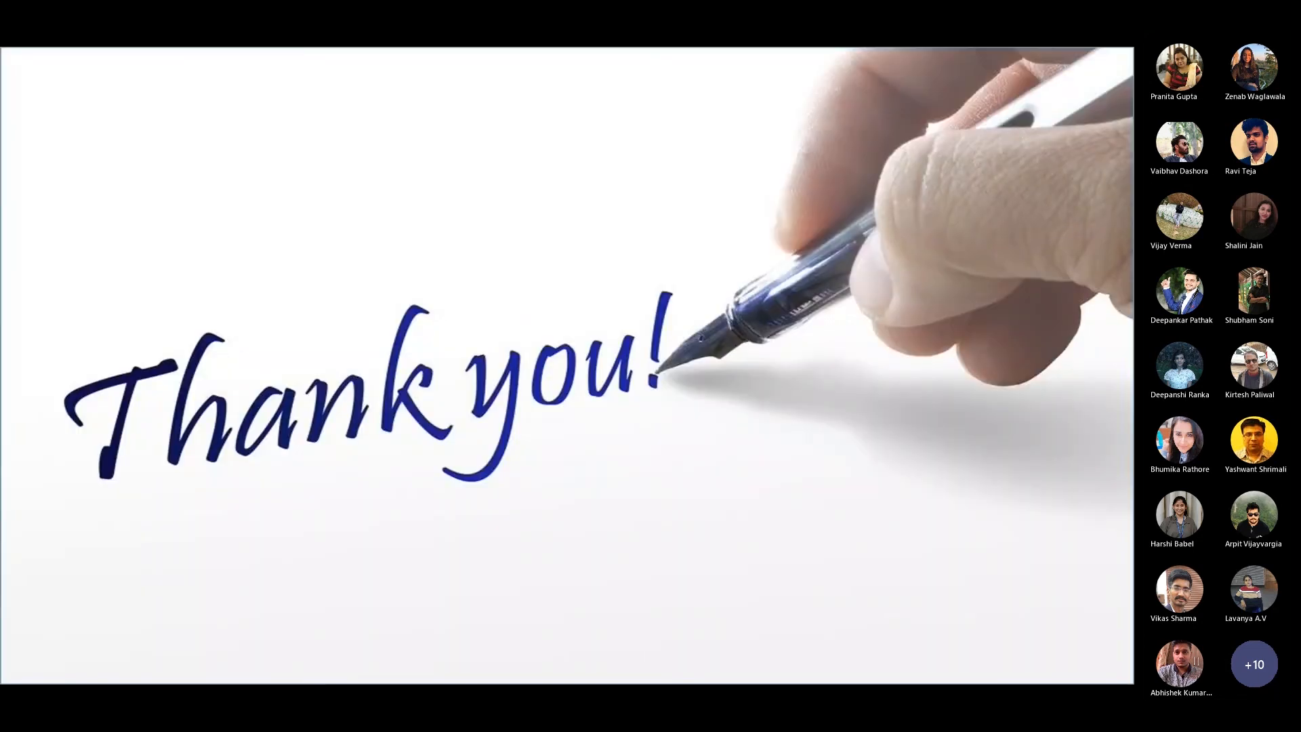